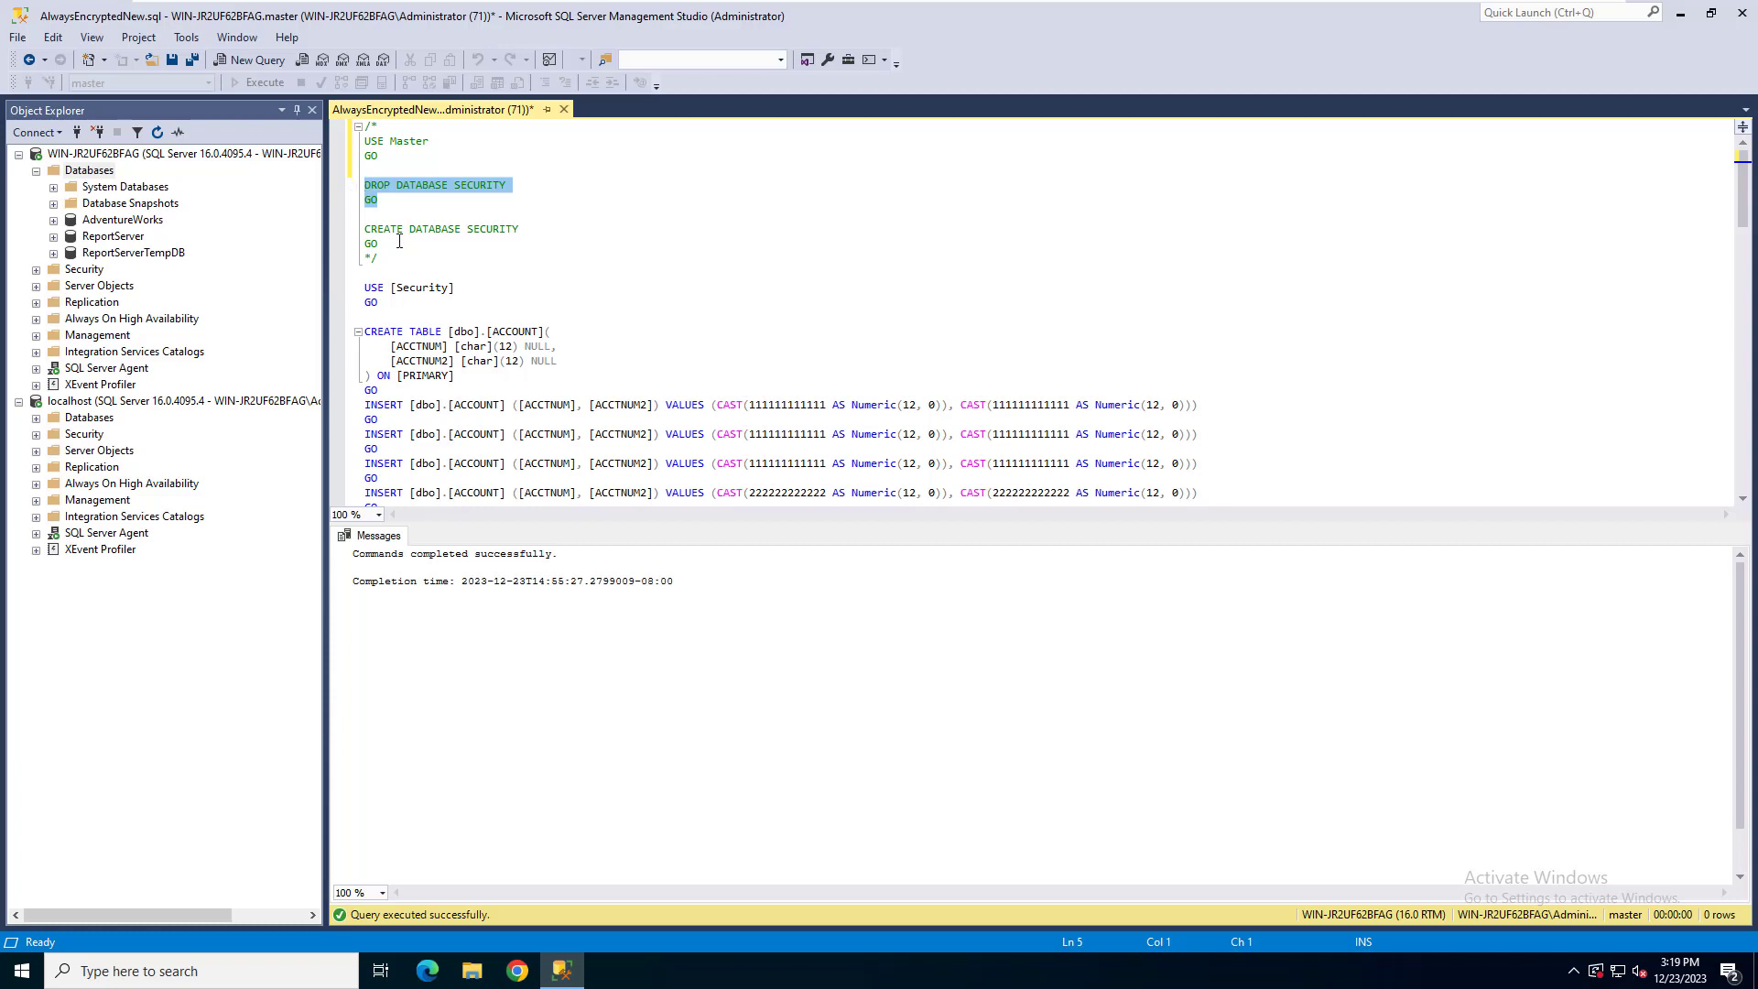
# Run the script's CREATE DATABASE SECURITY statement and its USE [Security] statement to create the database and switch to it.
pyautogui.moveTo(403, 243); pyautogui.dragTo(348, 230)
pyautogui.press('F5')
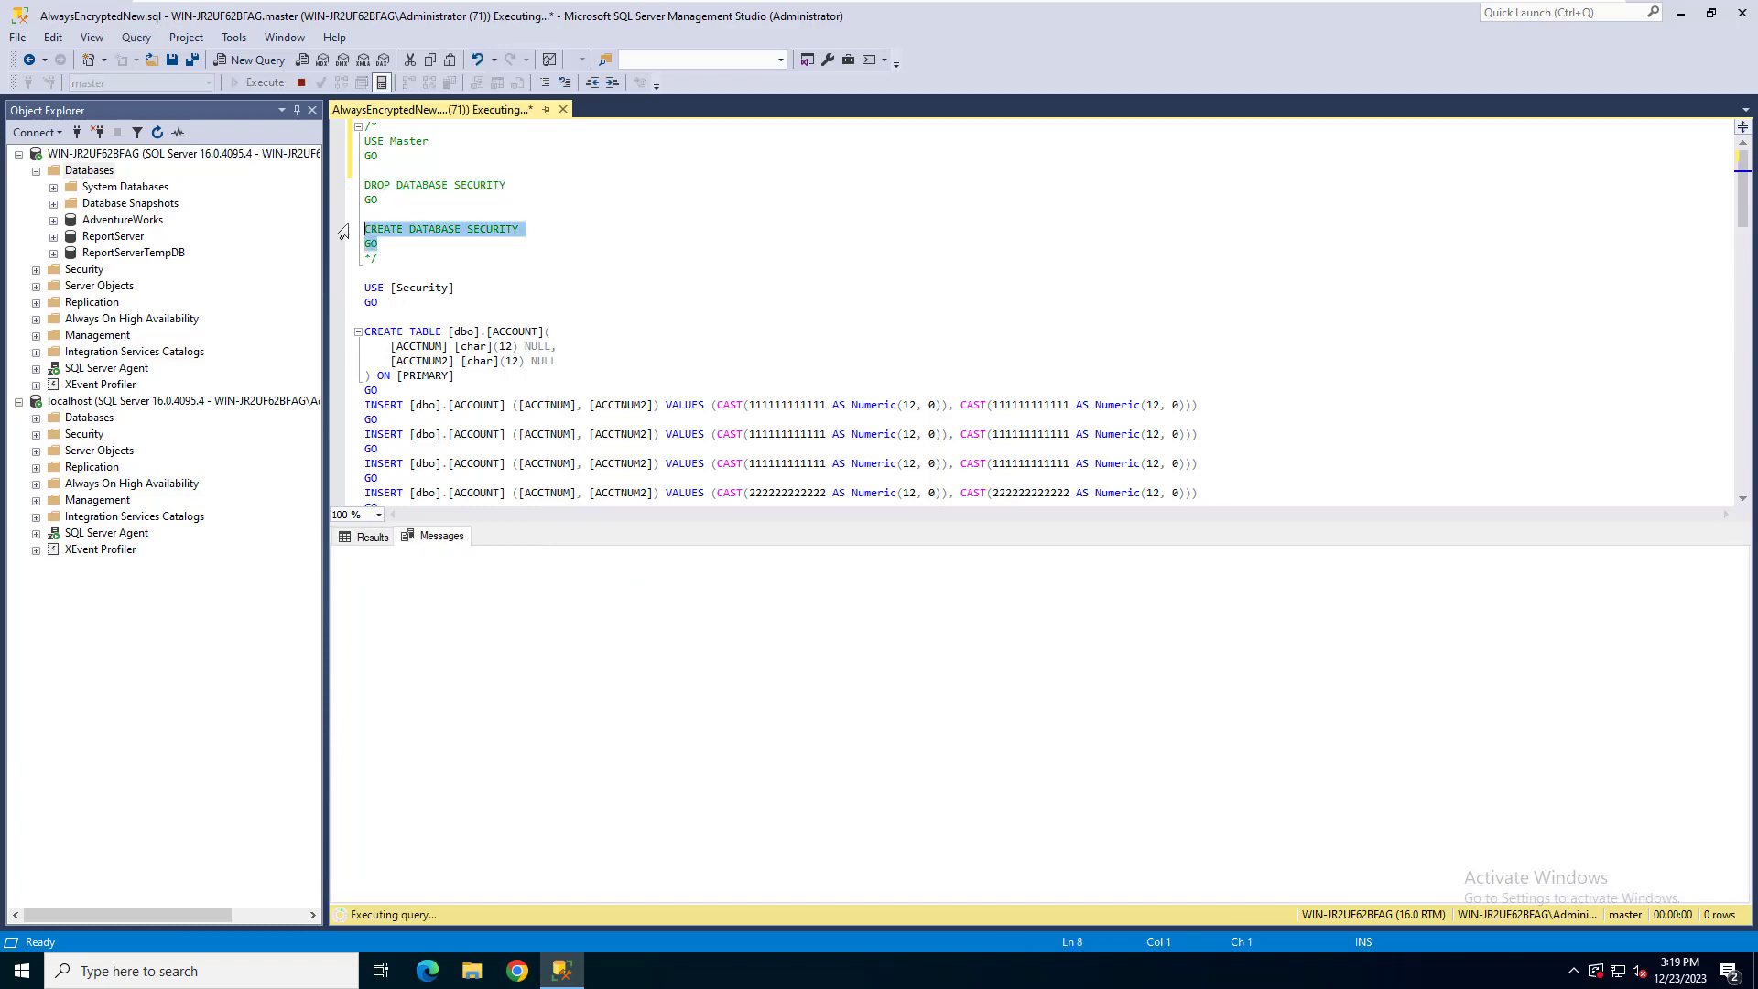
pyautogui.click(396, 272)
pyautogui.moveTo(395, 302); pyautogui.dragTo(353, 287)
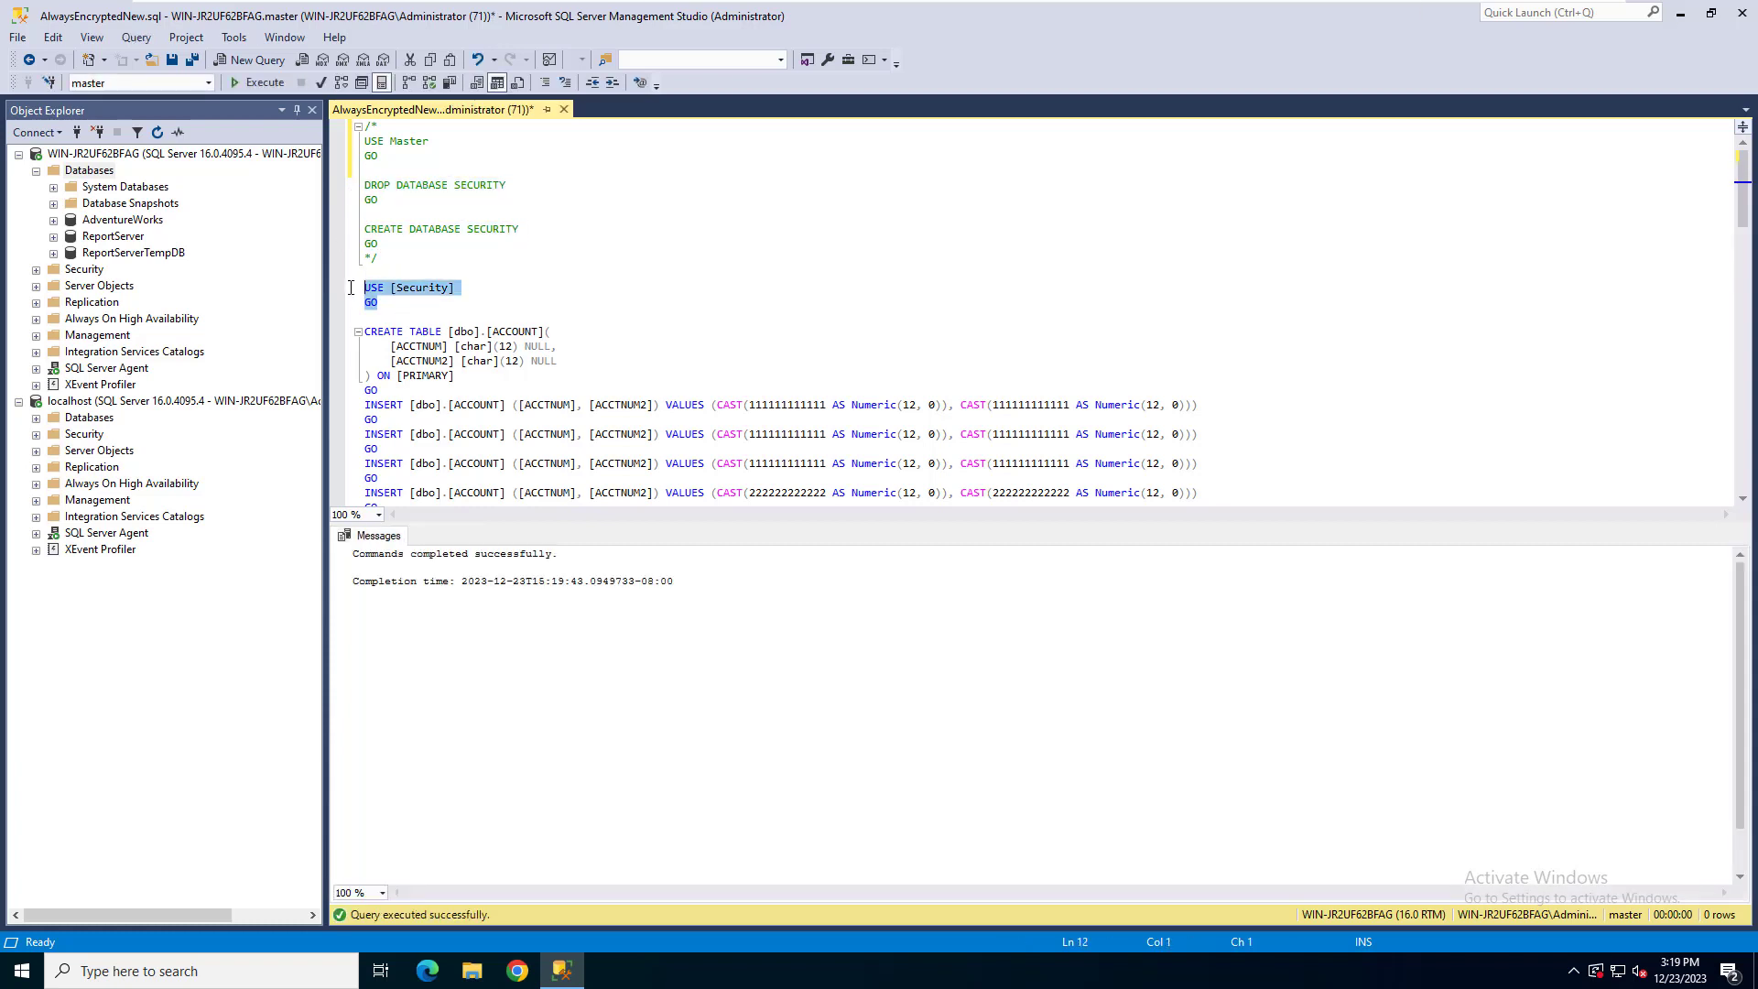
pyautogui.press('F5')
# Run the script section that creates and populates the ACCOUNT and ACCOUNTDET tables, and query all rows of both tables.
pyautogui.click(404, 311)
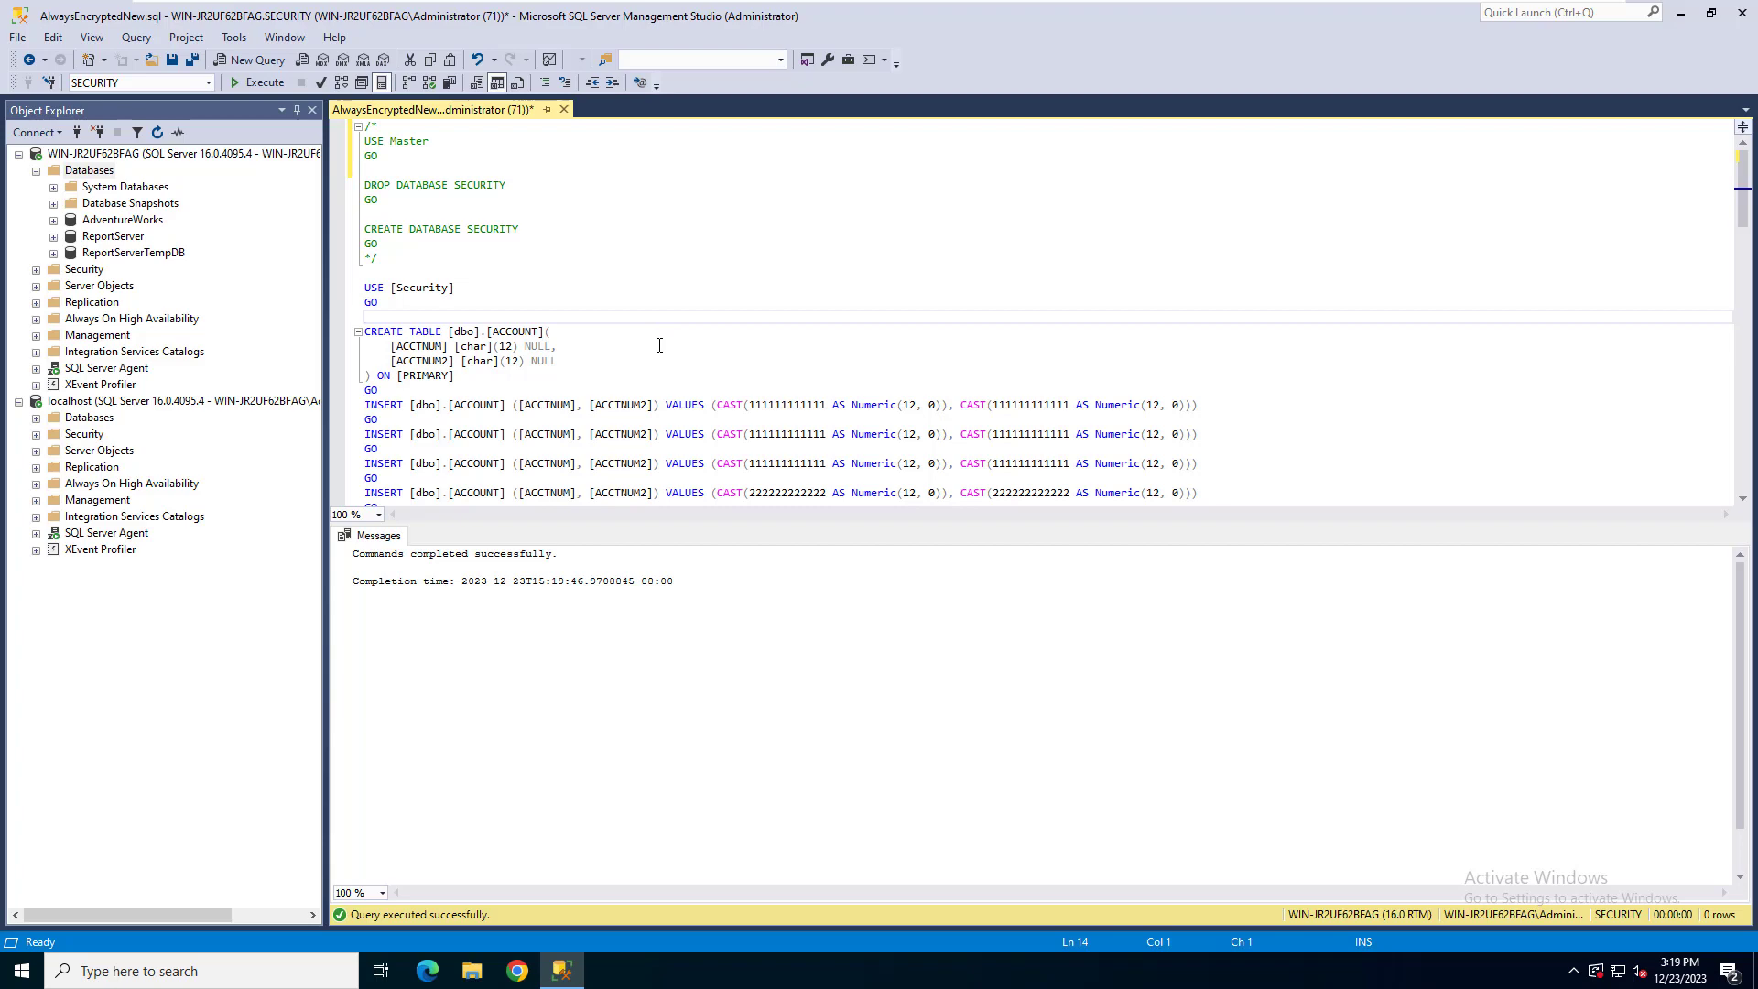
pyautogui.scroll(-10, 590, 350)
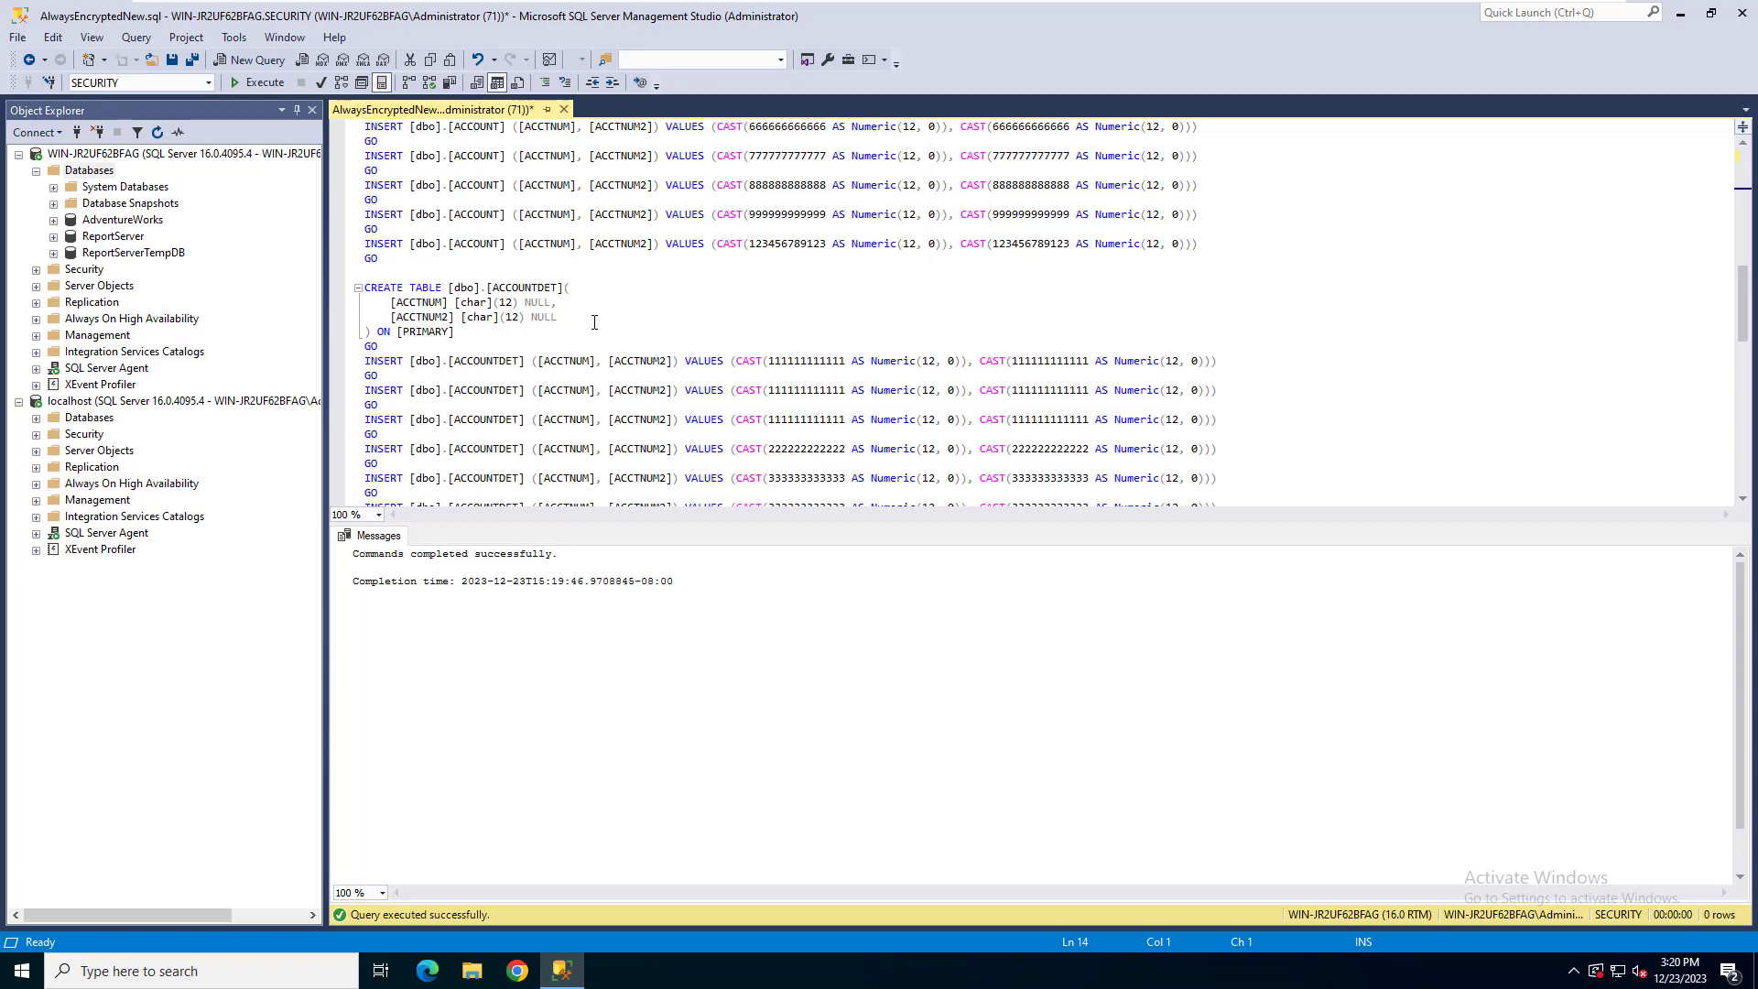
pyautogui.scroll(-9, 594, 322)
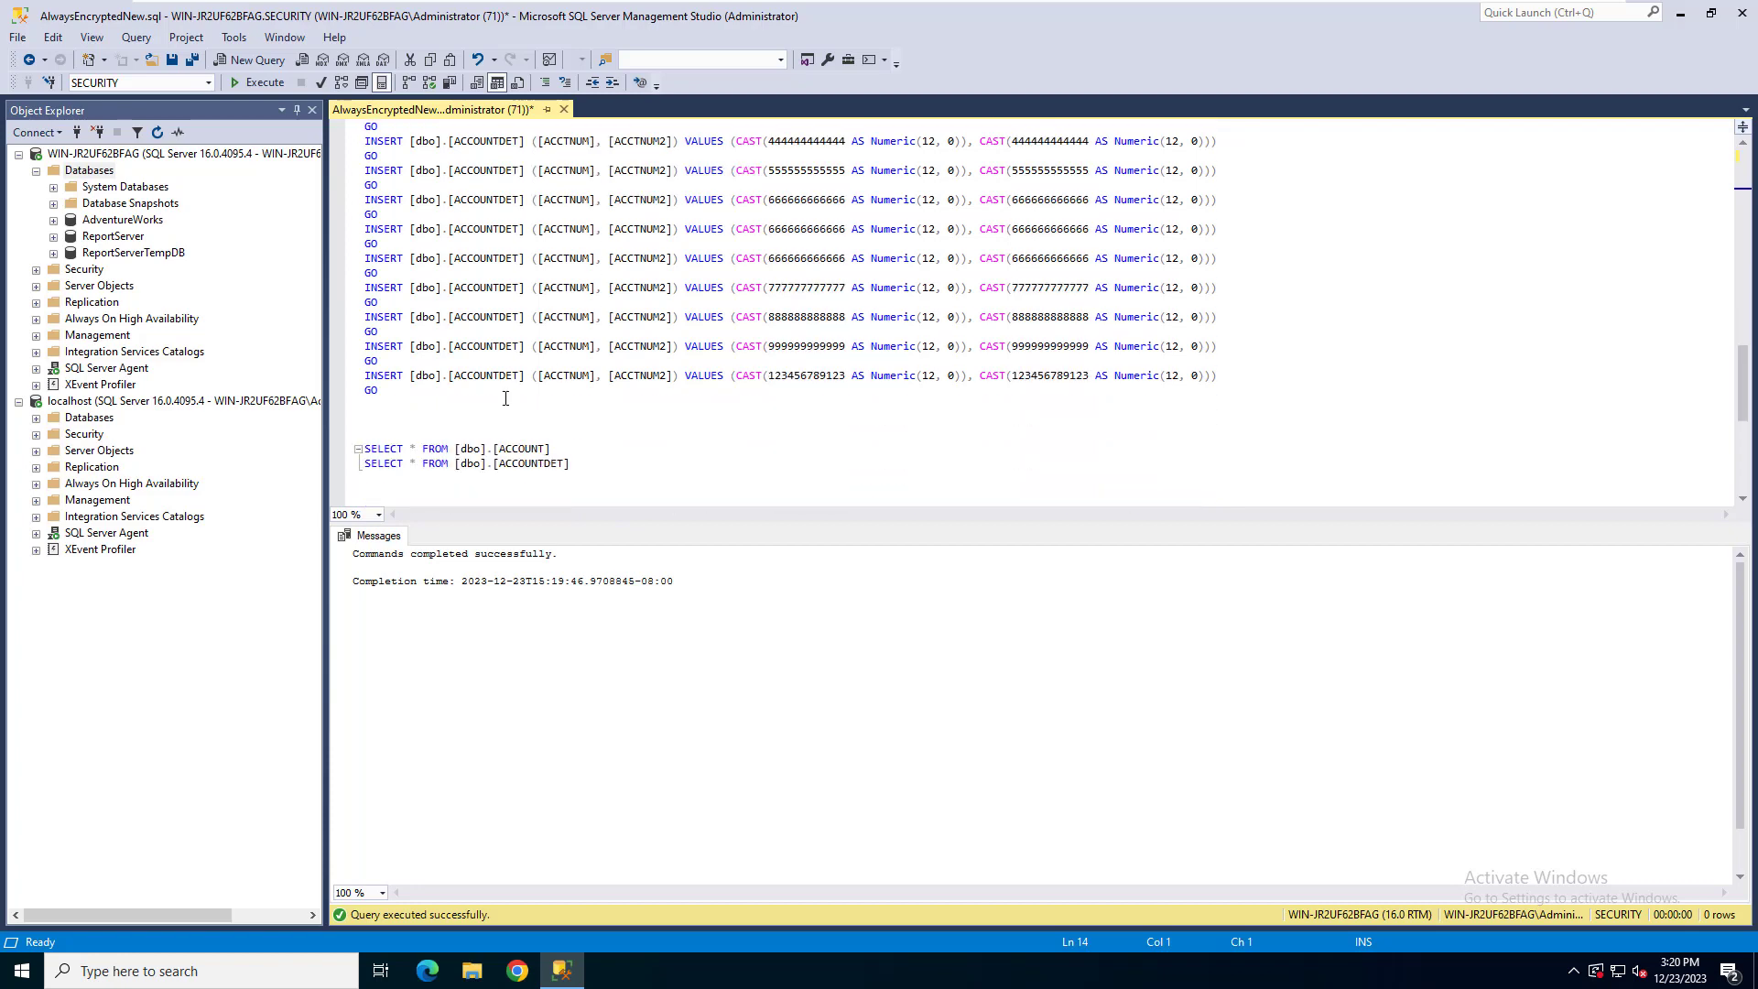
pyautogui.keyDown('shift'); pyautogui.click(456, 405); pyautogui.keyUp('shift')
pyautogui.press('F5')
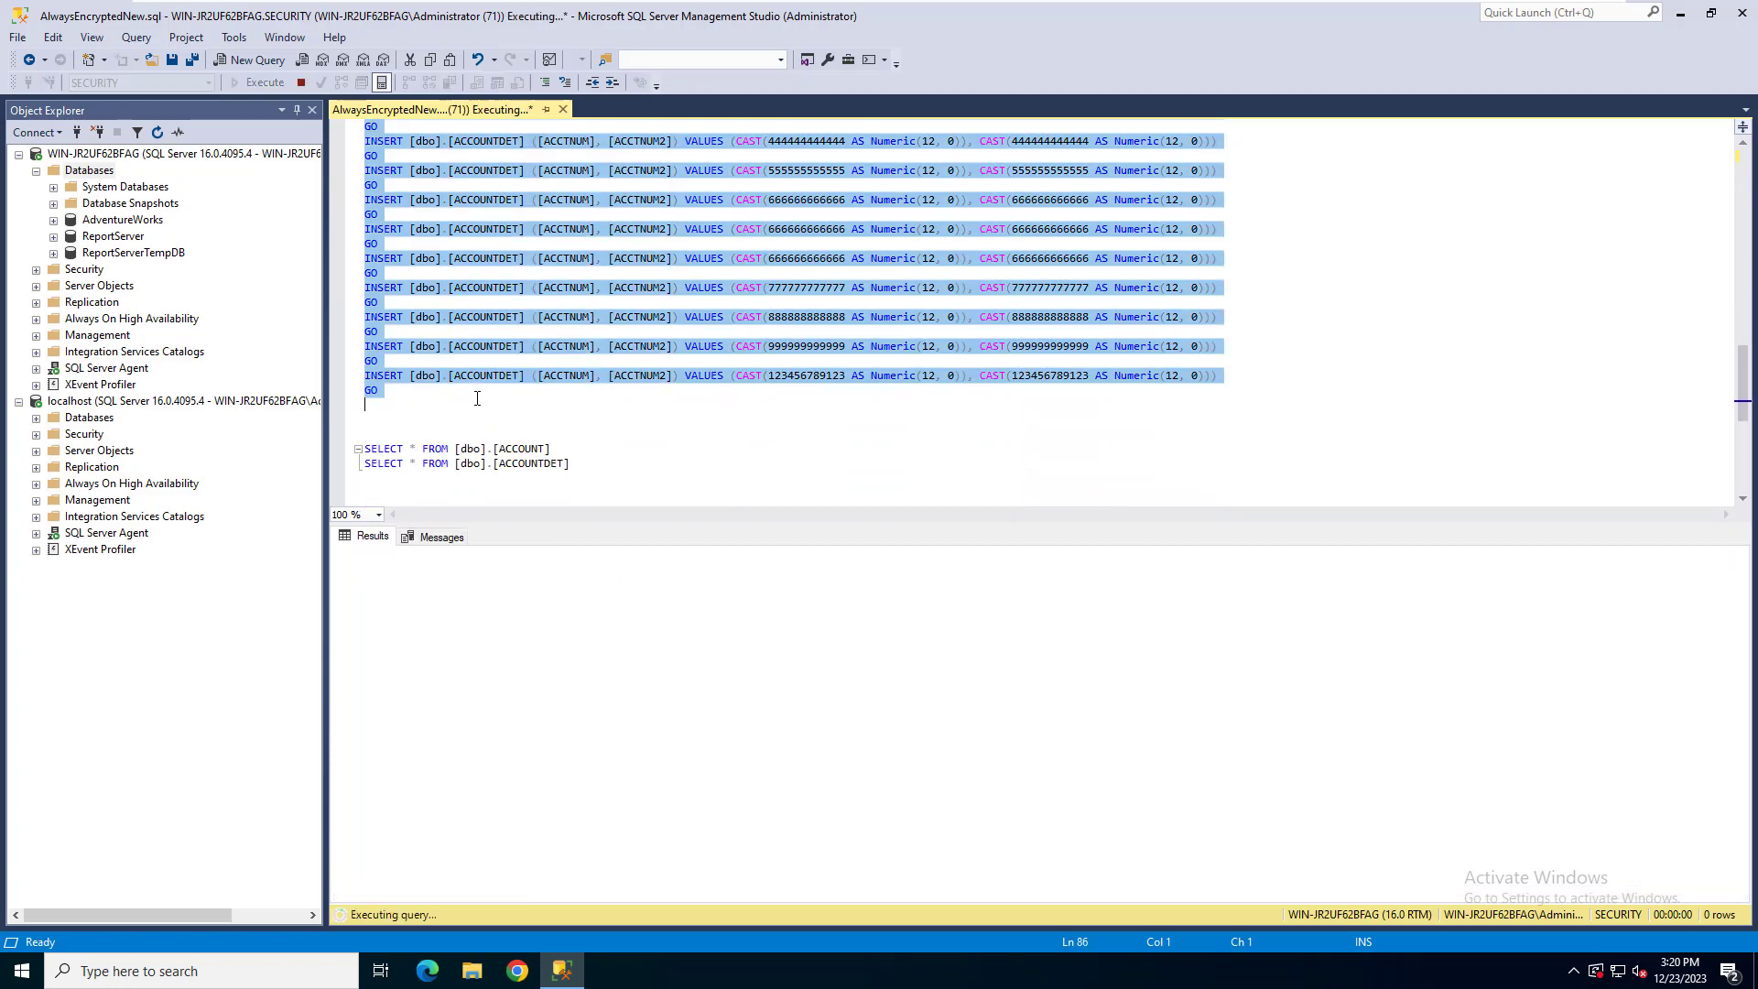
pyautogui.moveTo(400, 418); pyautogui.dragTo(614, 484)
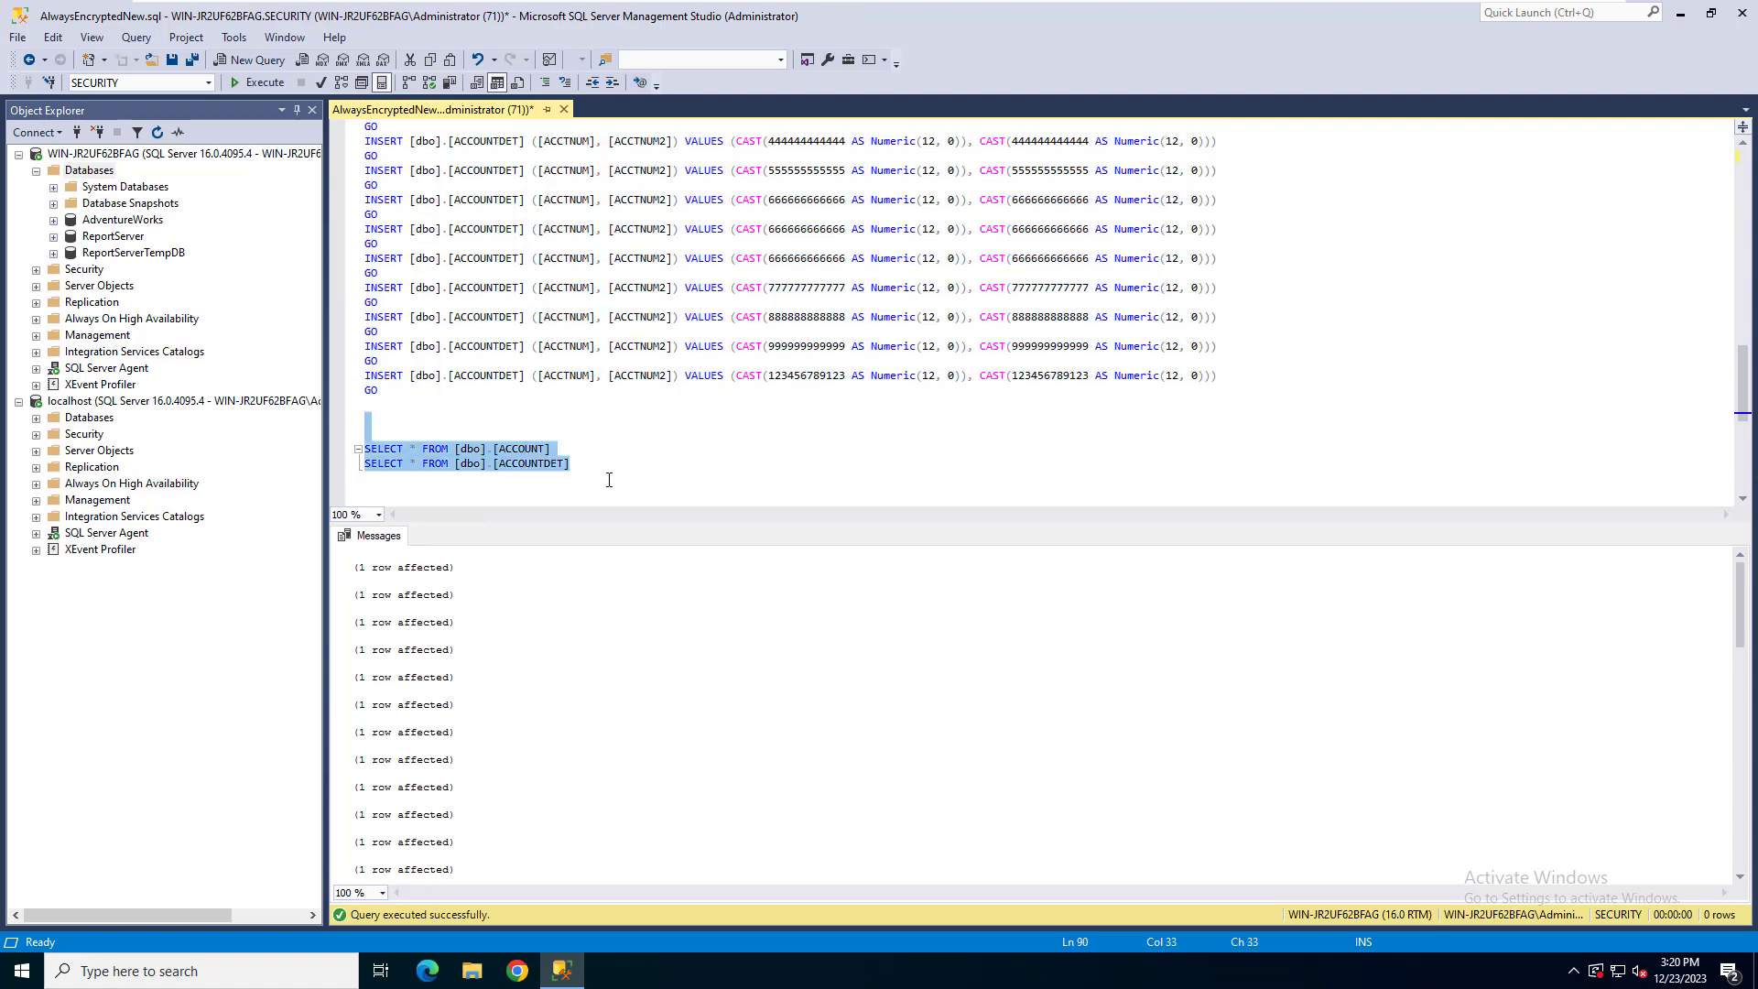
pyautogui.press('F5')
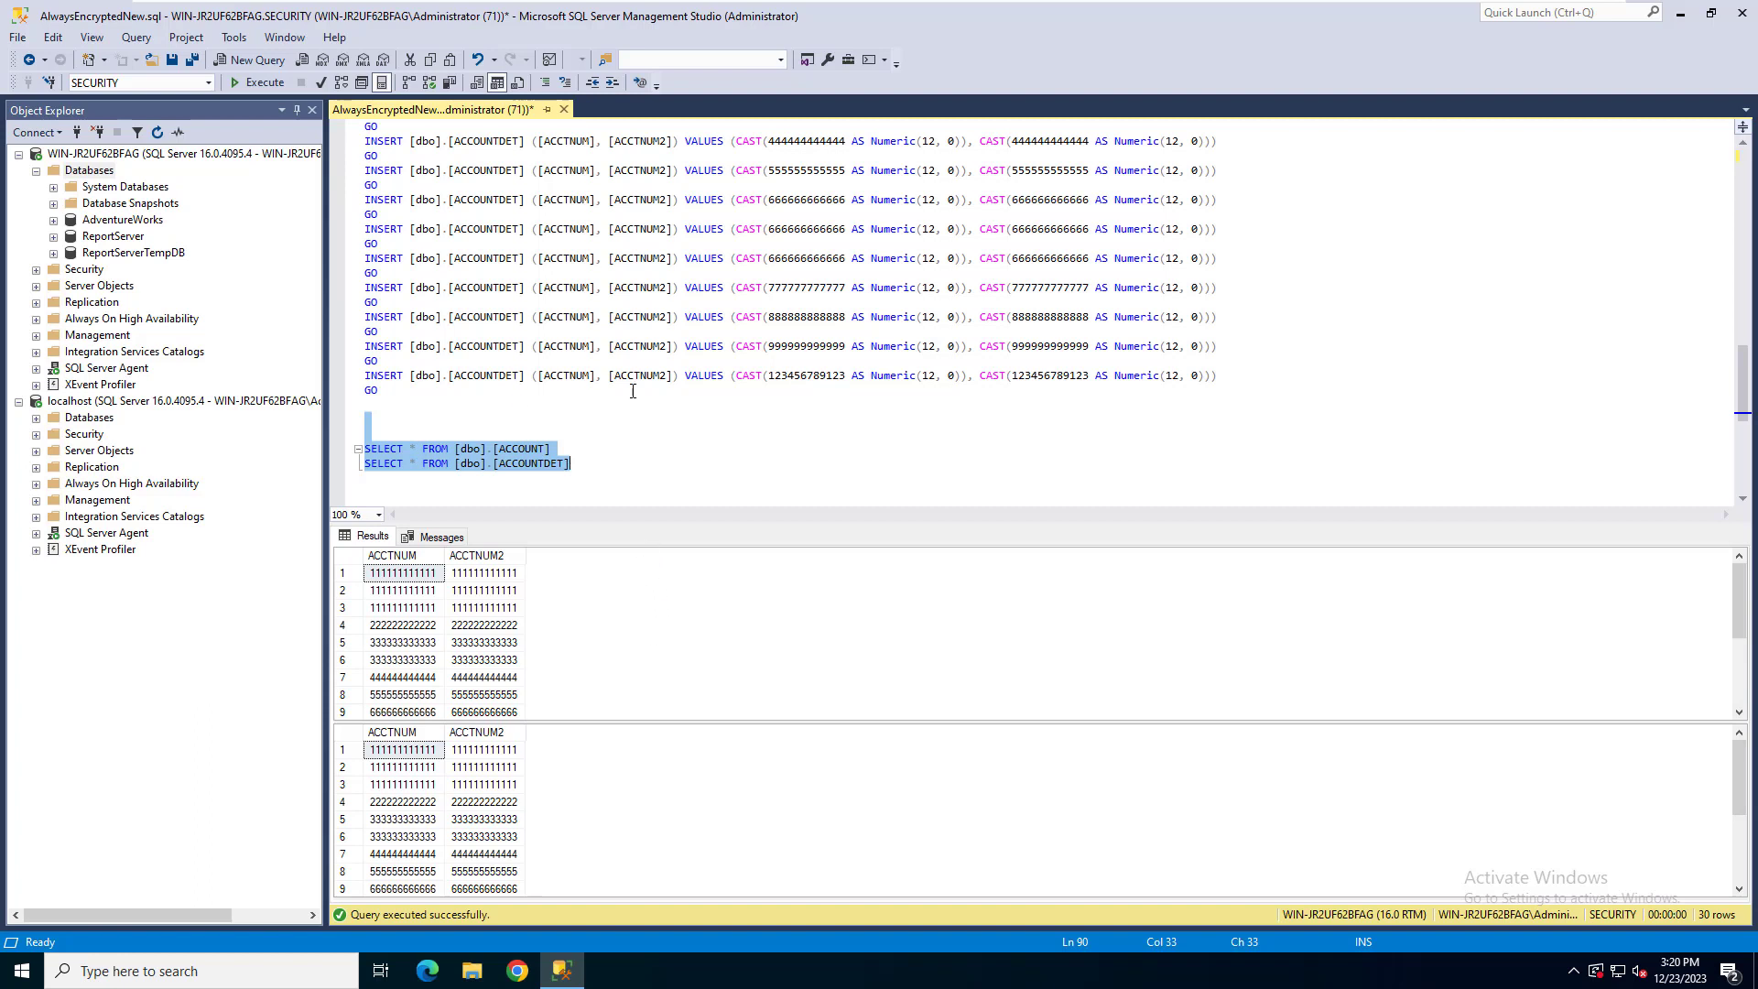
# Refresh the first server's Databases node and expand the SECURITY database to show its tables.
pyautogui.rightClick(97, 171)
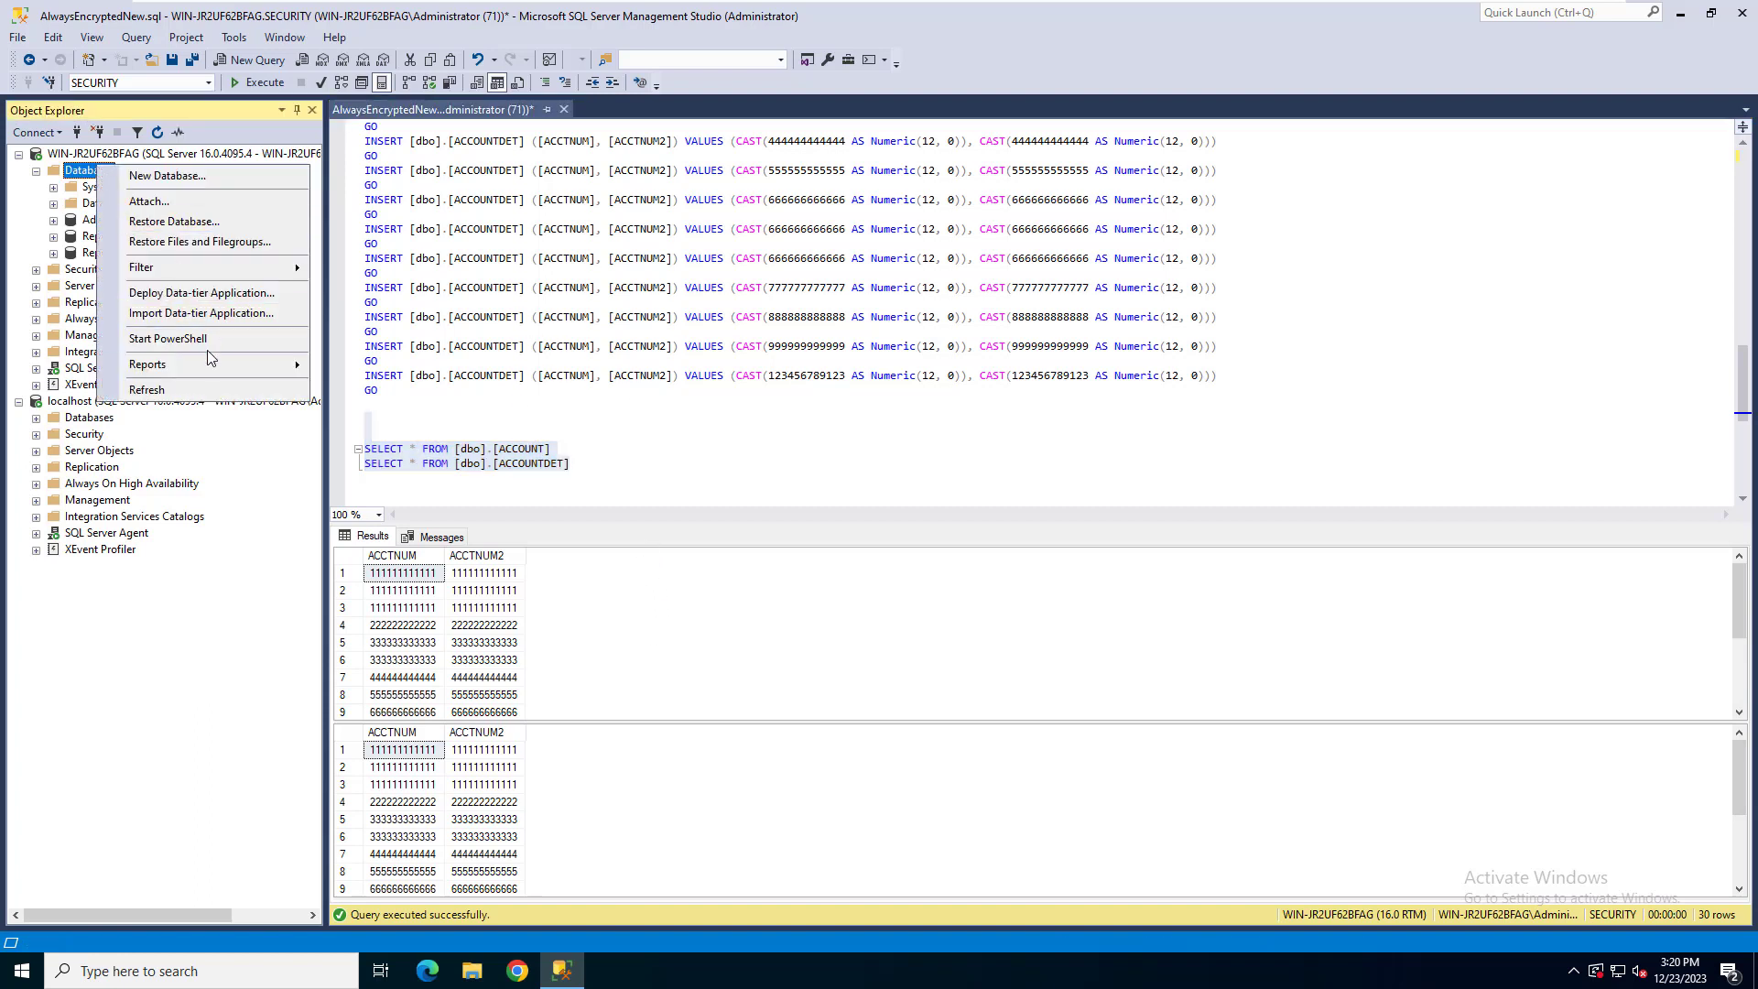
pyautogui.click(212, 391)
pyautogui.click(117, 269)
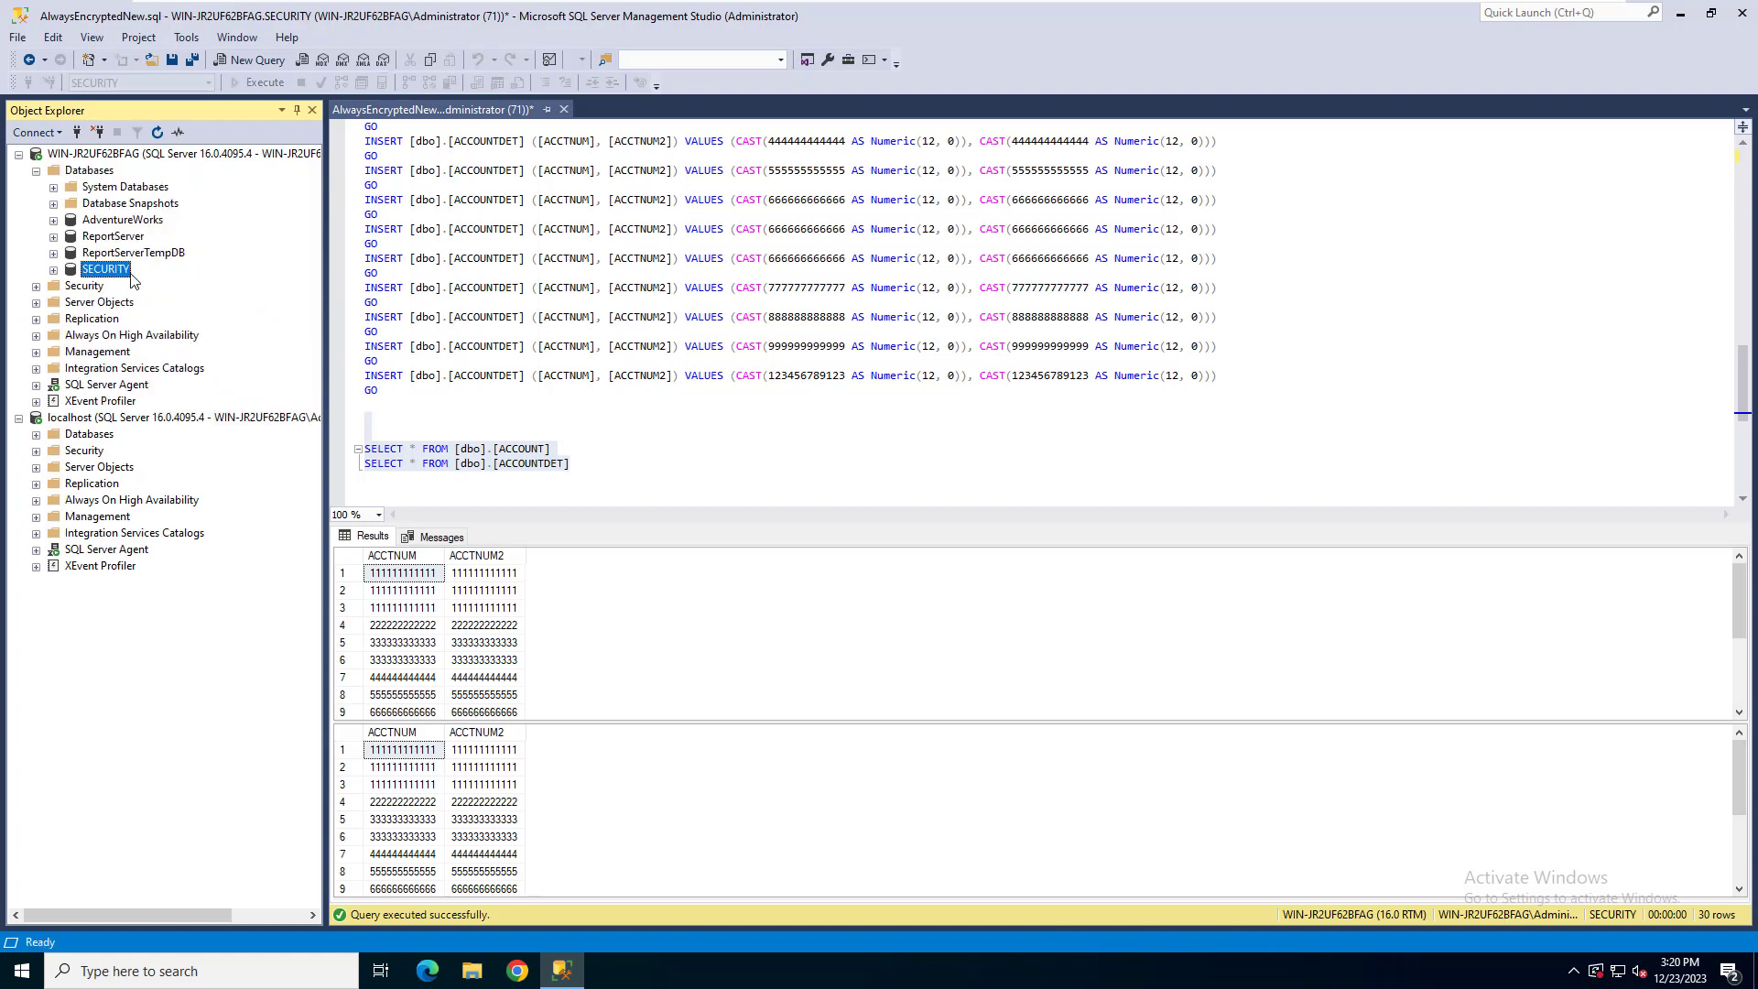
pyautogui.click(54, 269)
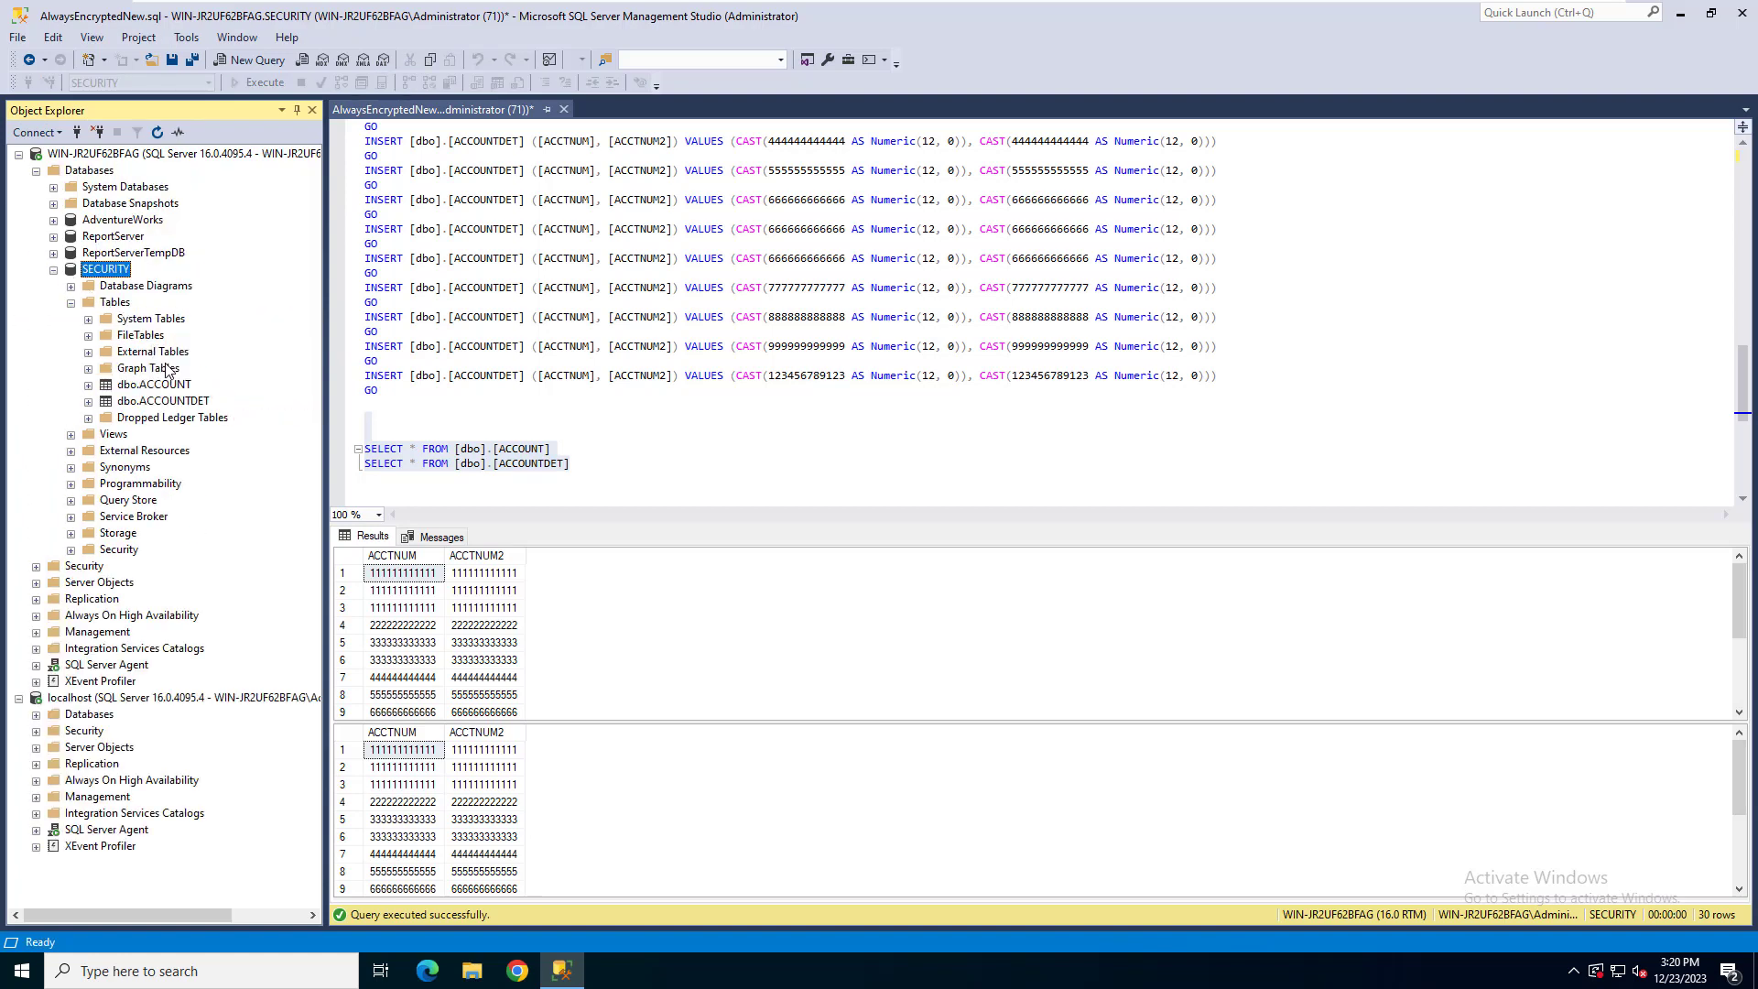
# Start column encryption for the dbo.ACCOUNT table and select ACCTNUM with the Randomized type and the new key CEK_Auto1.
pyautogui.rightClick(180, 388)
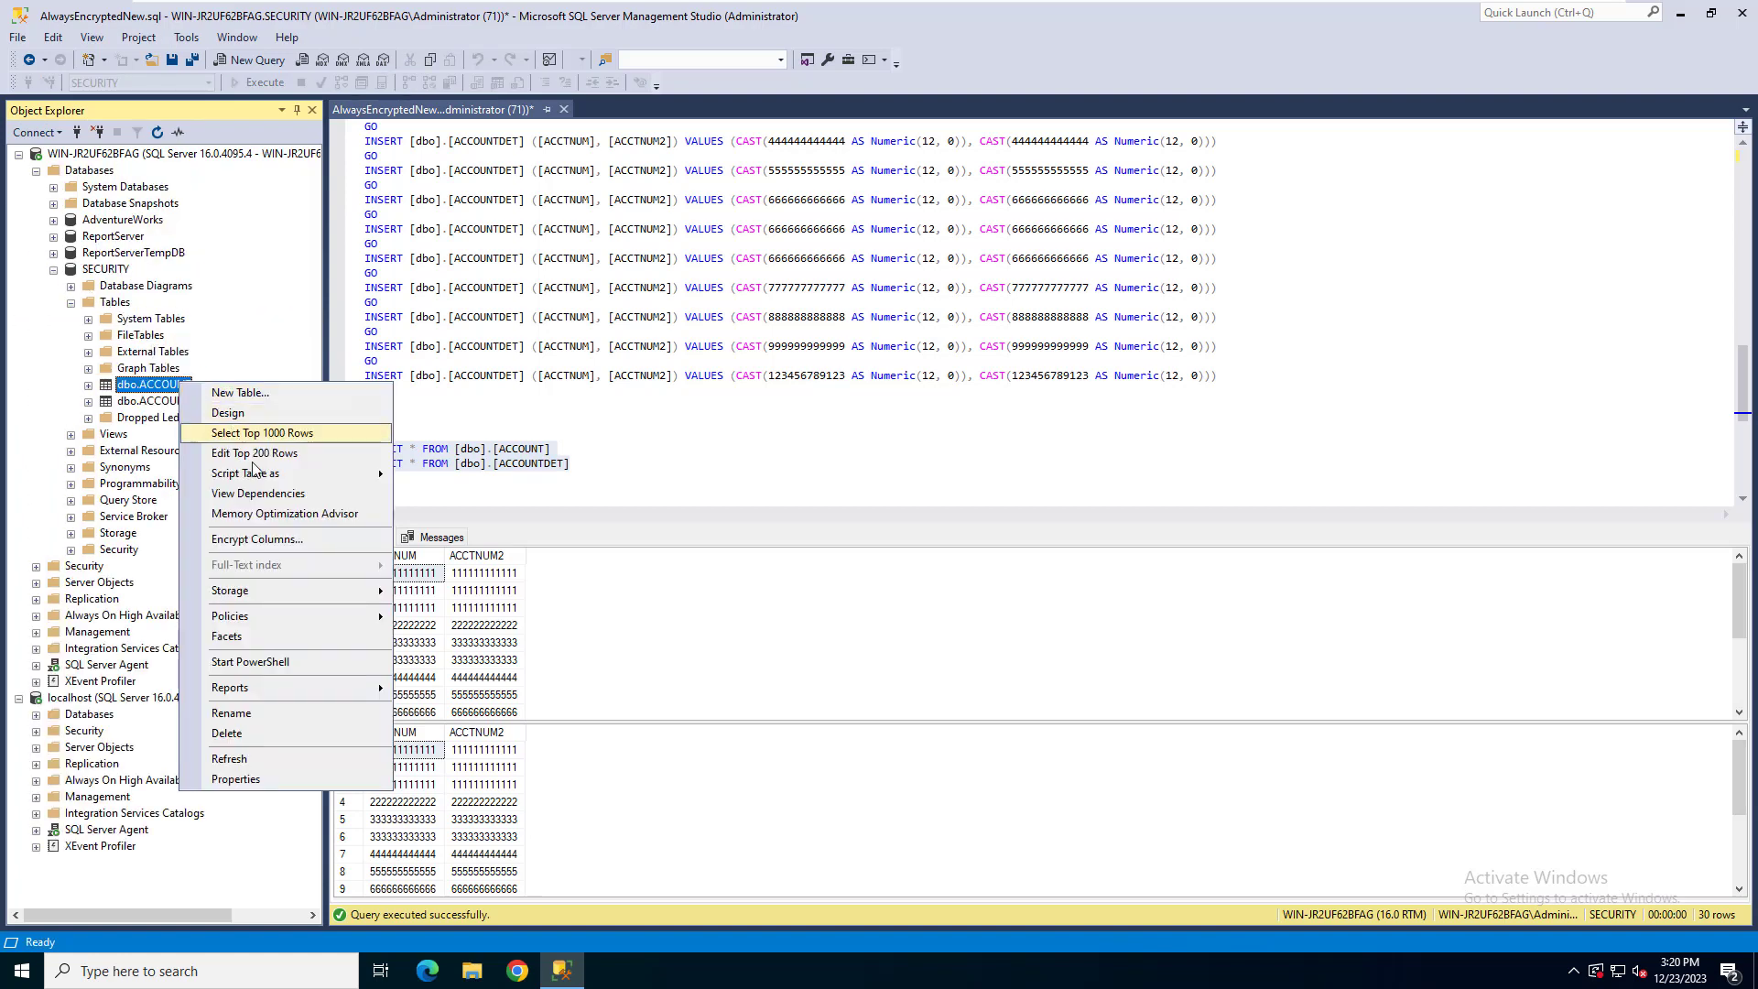
pyautogui.click(293, 540)
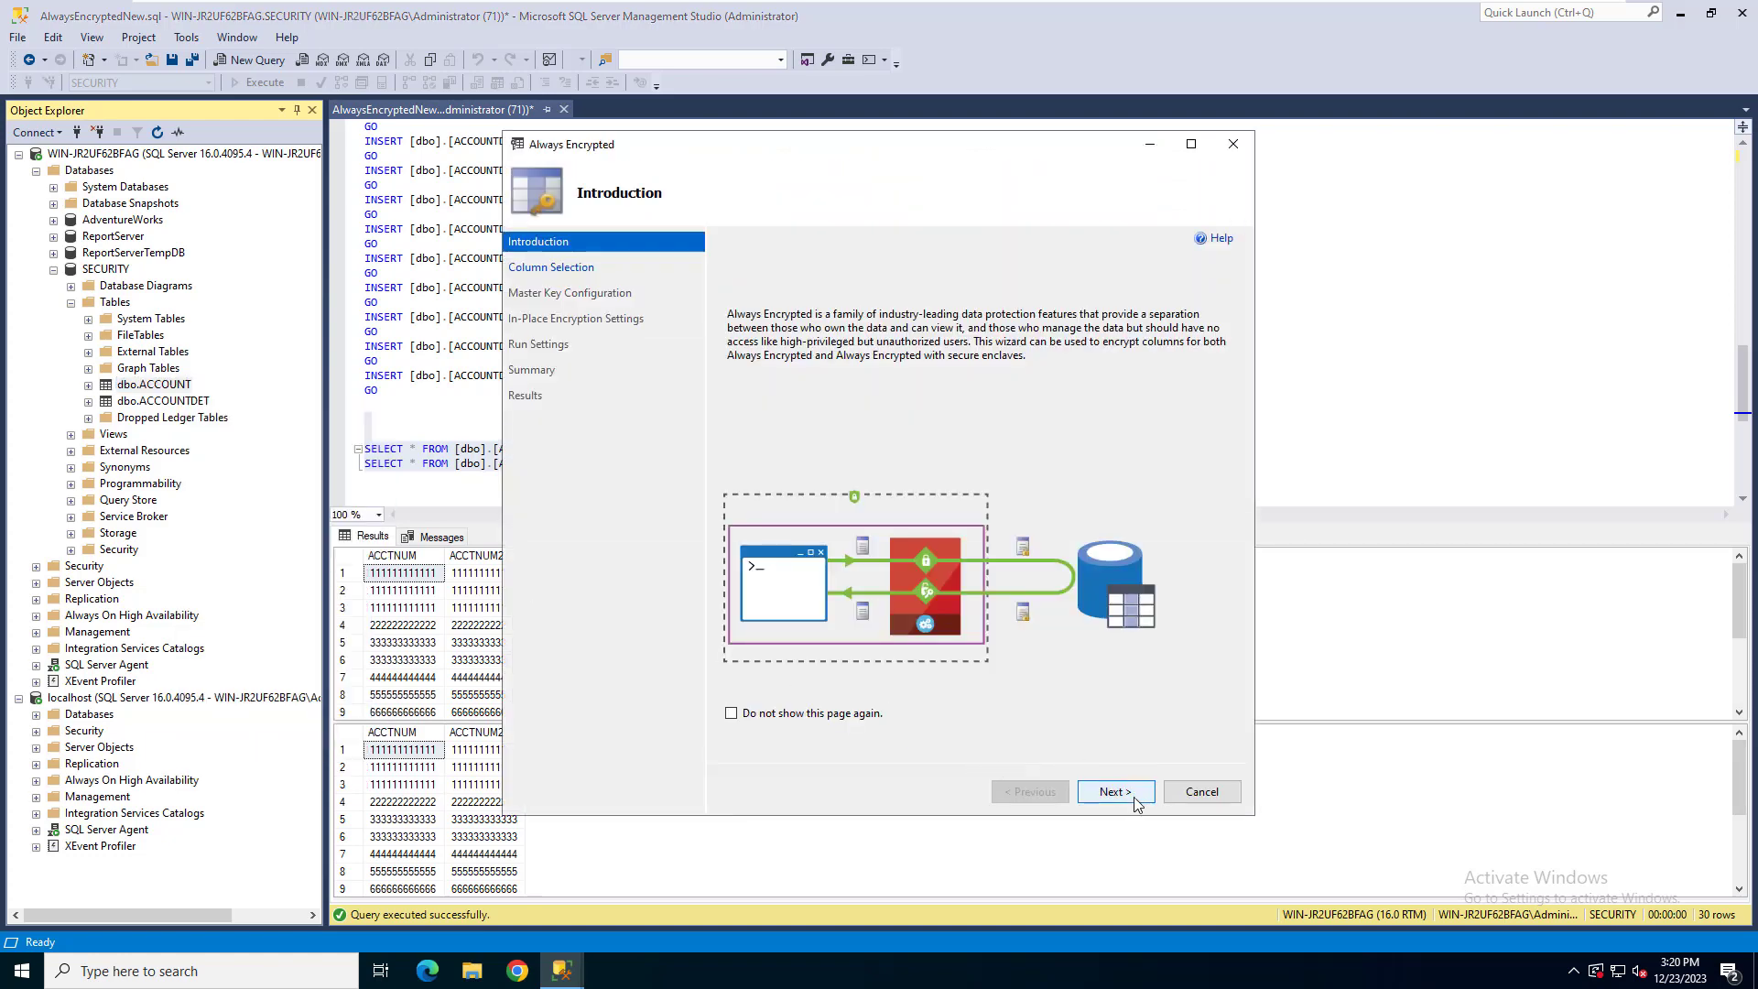
pyautogui.click(1133, 803)
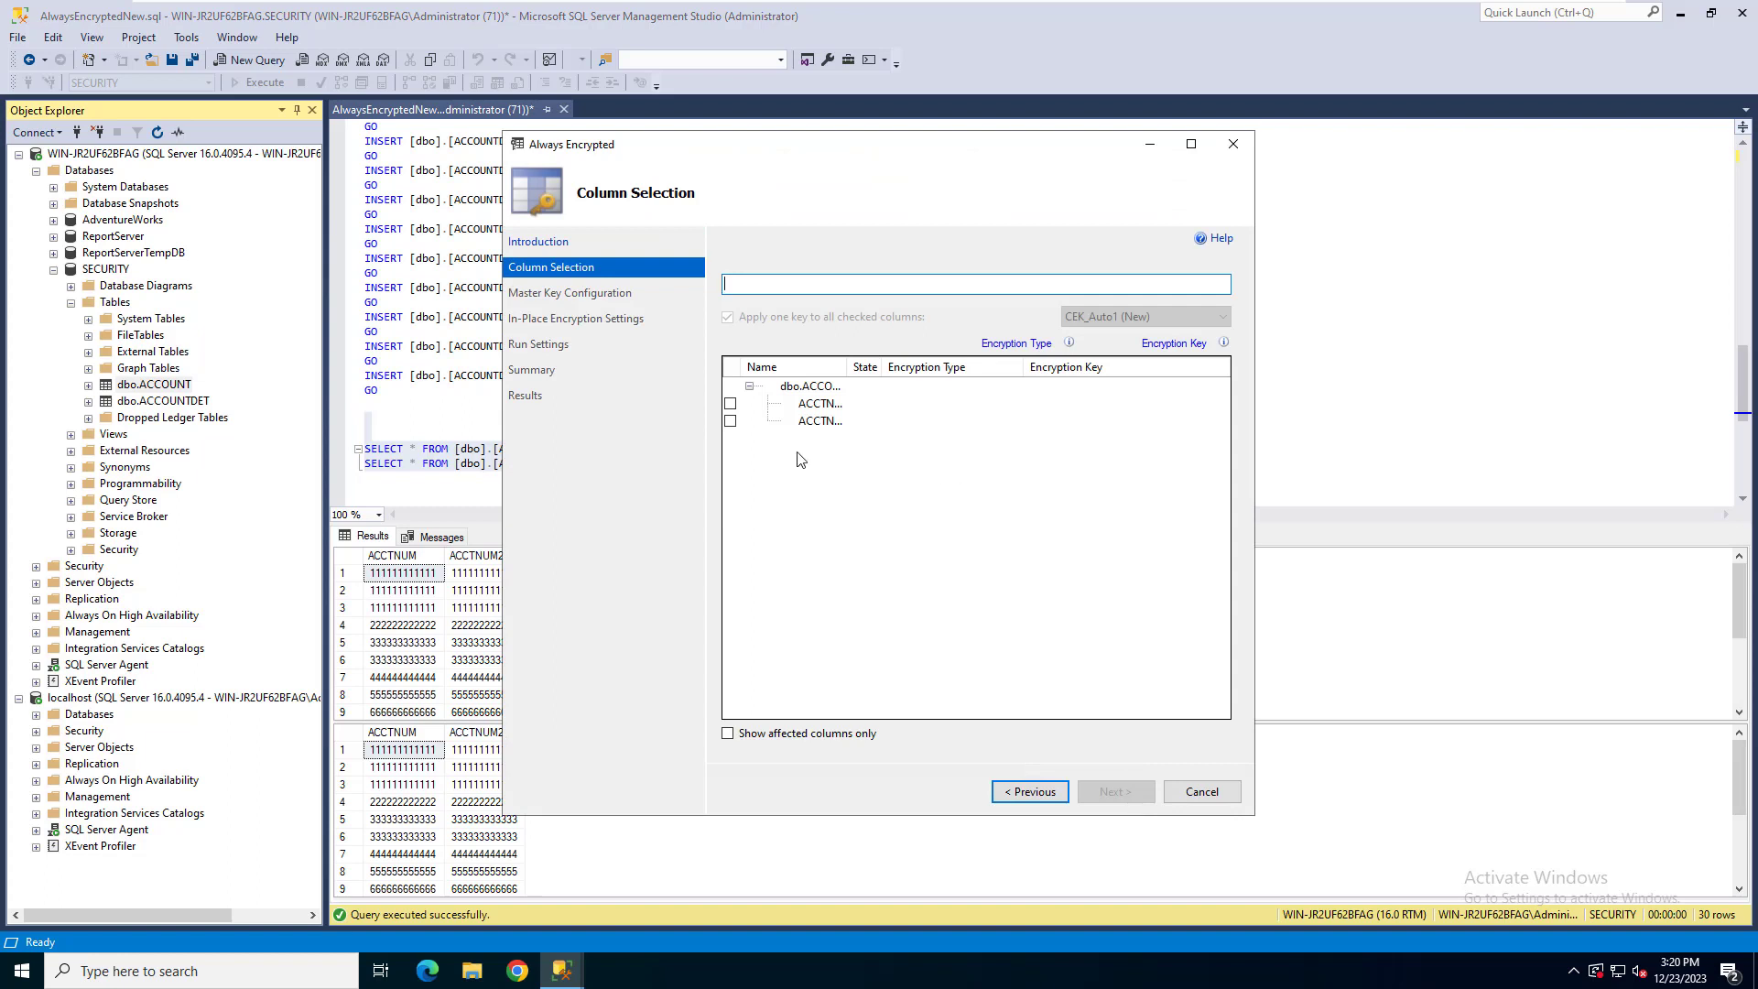
pyautogui.moveTo(847, 368); pyautogui.dragTo(1037, 382)
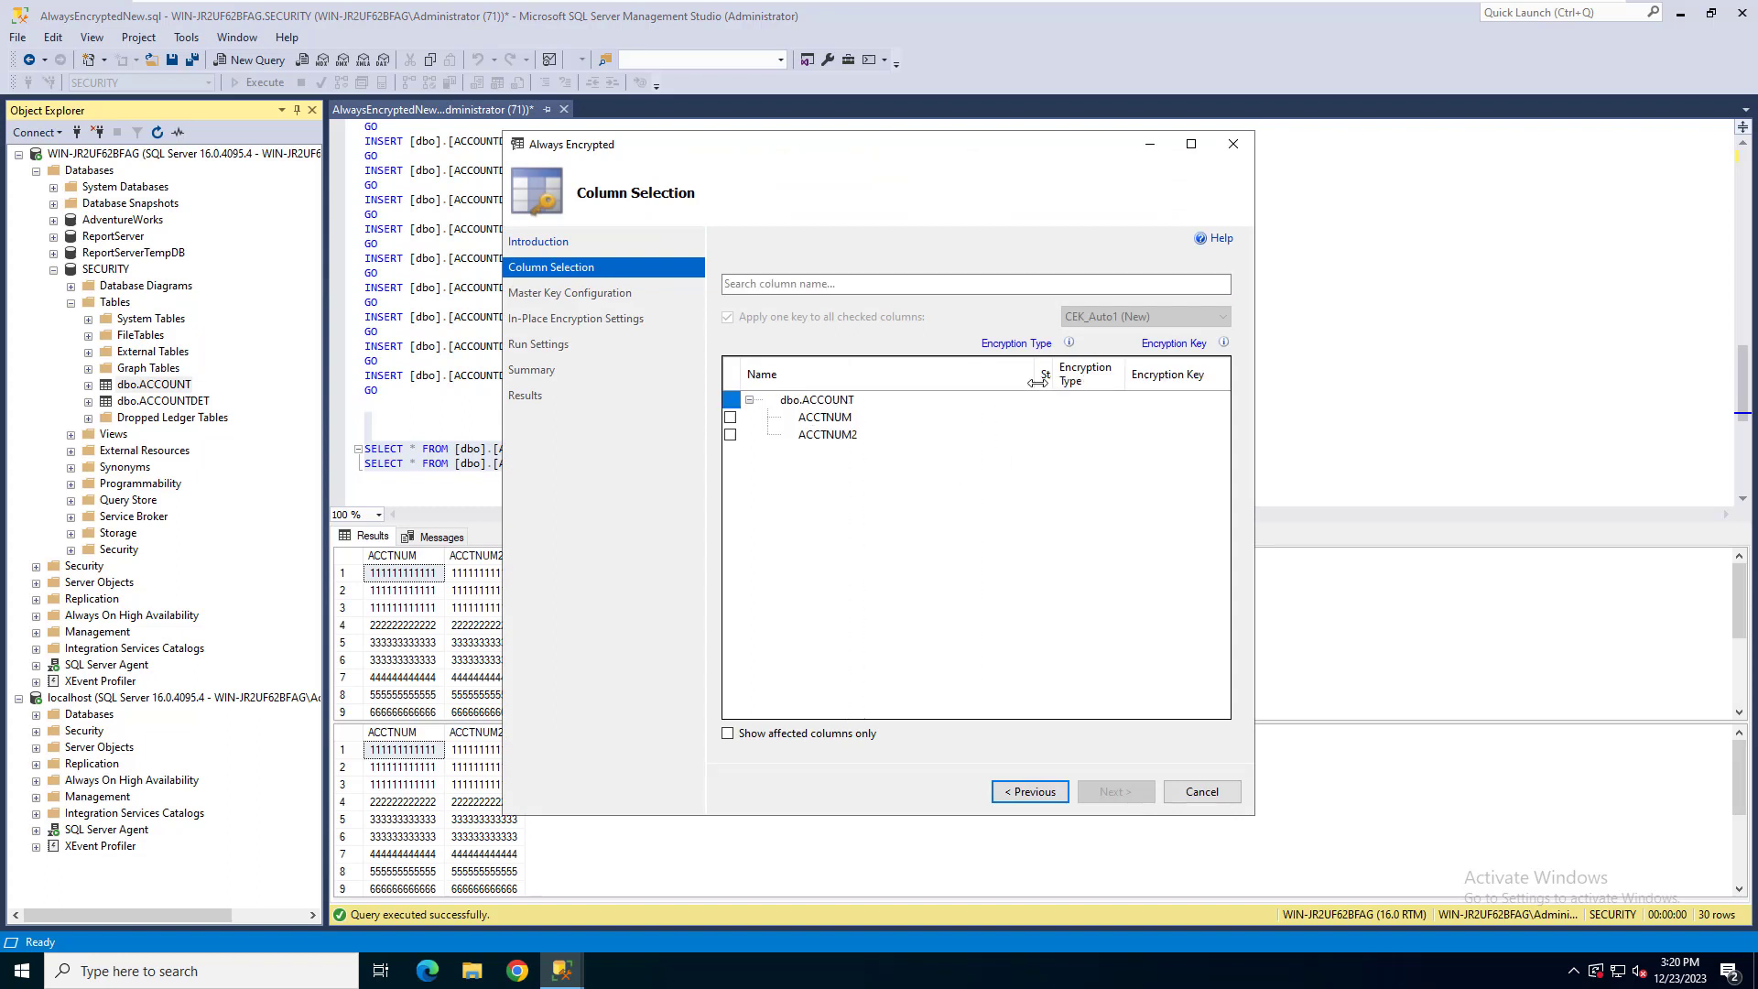
pyautogui.click(730, 418)
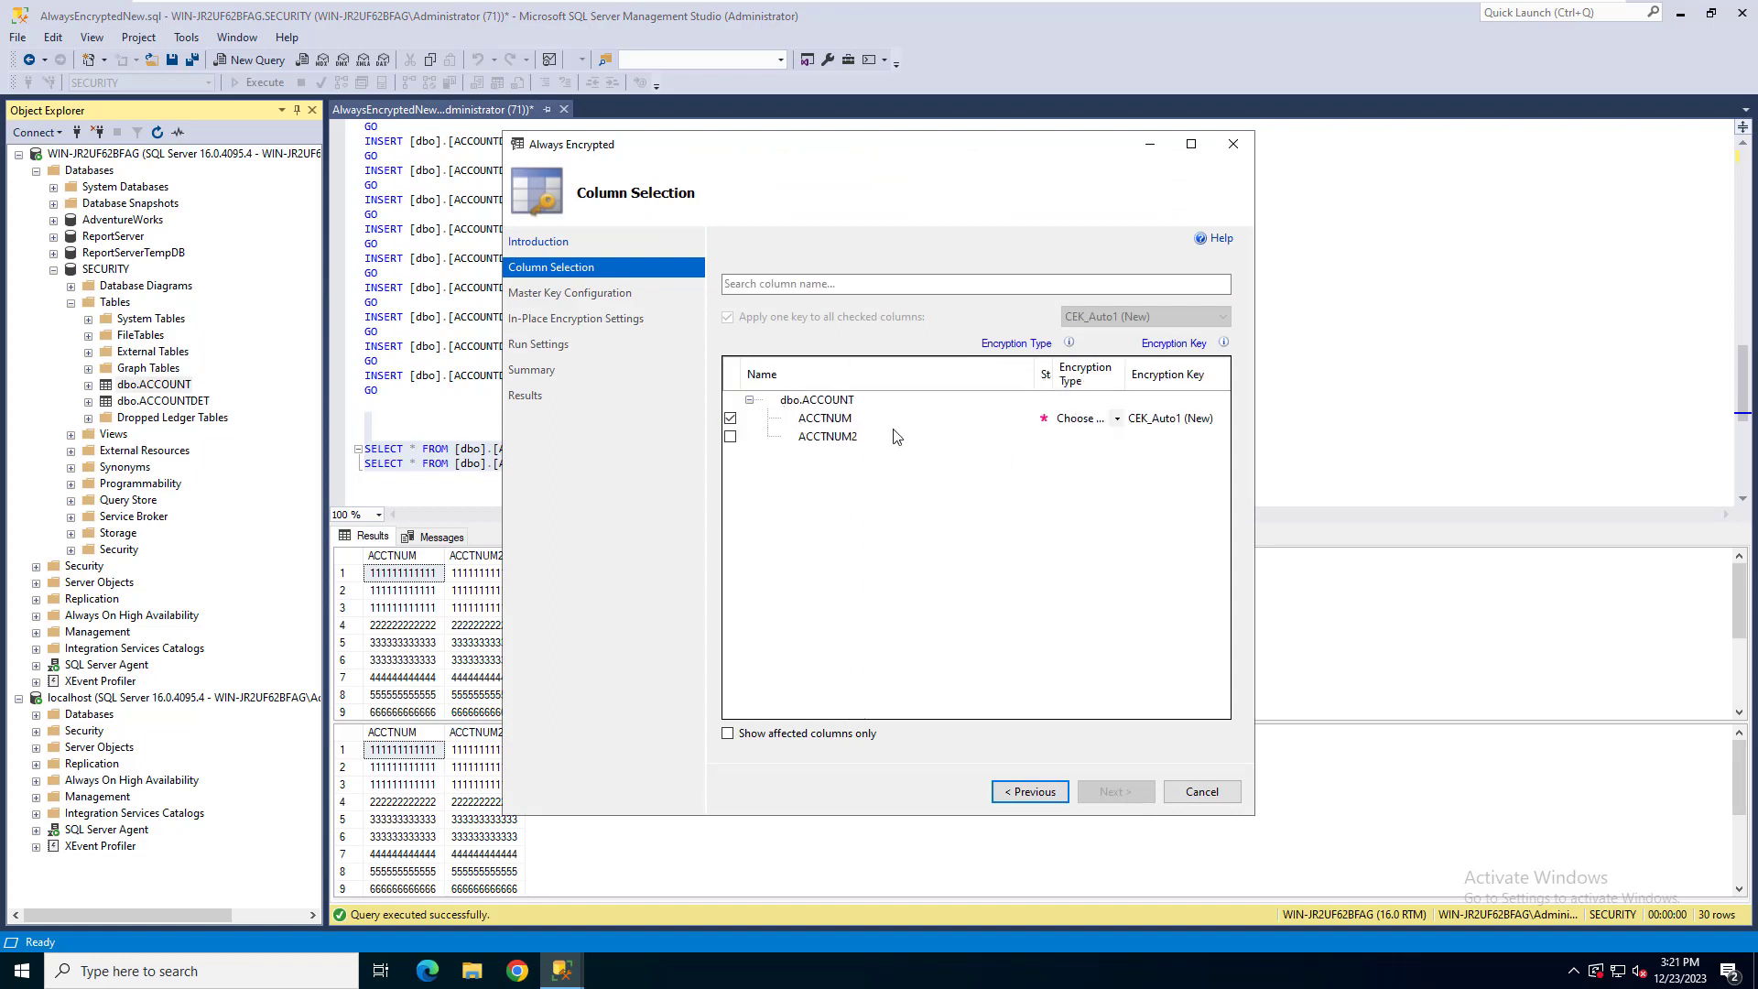
pyautogui.click(1117, 419)
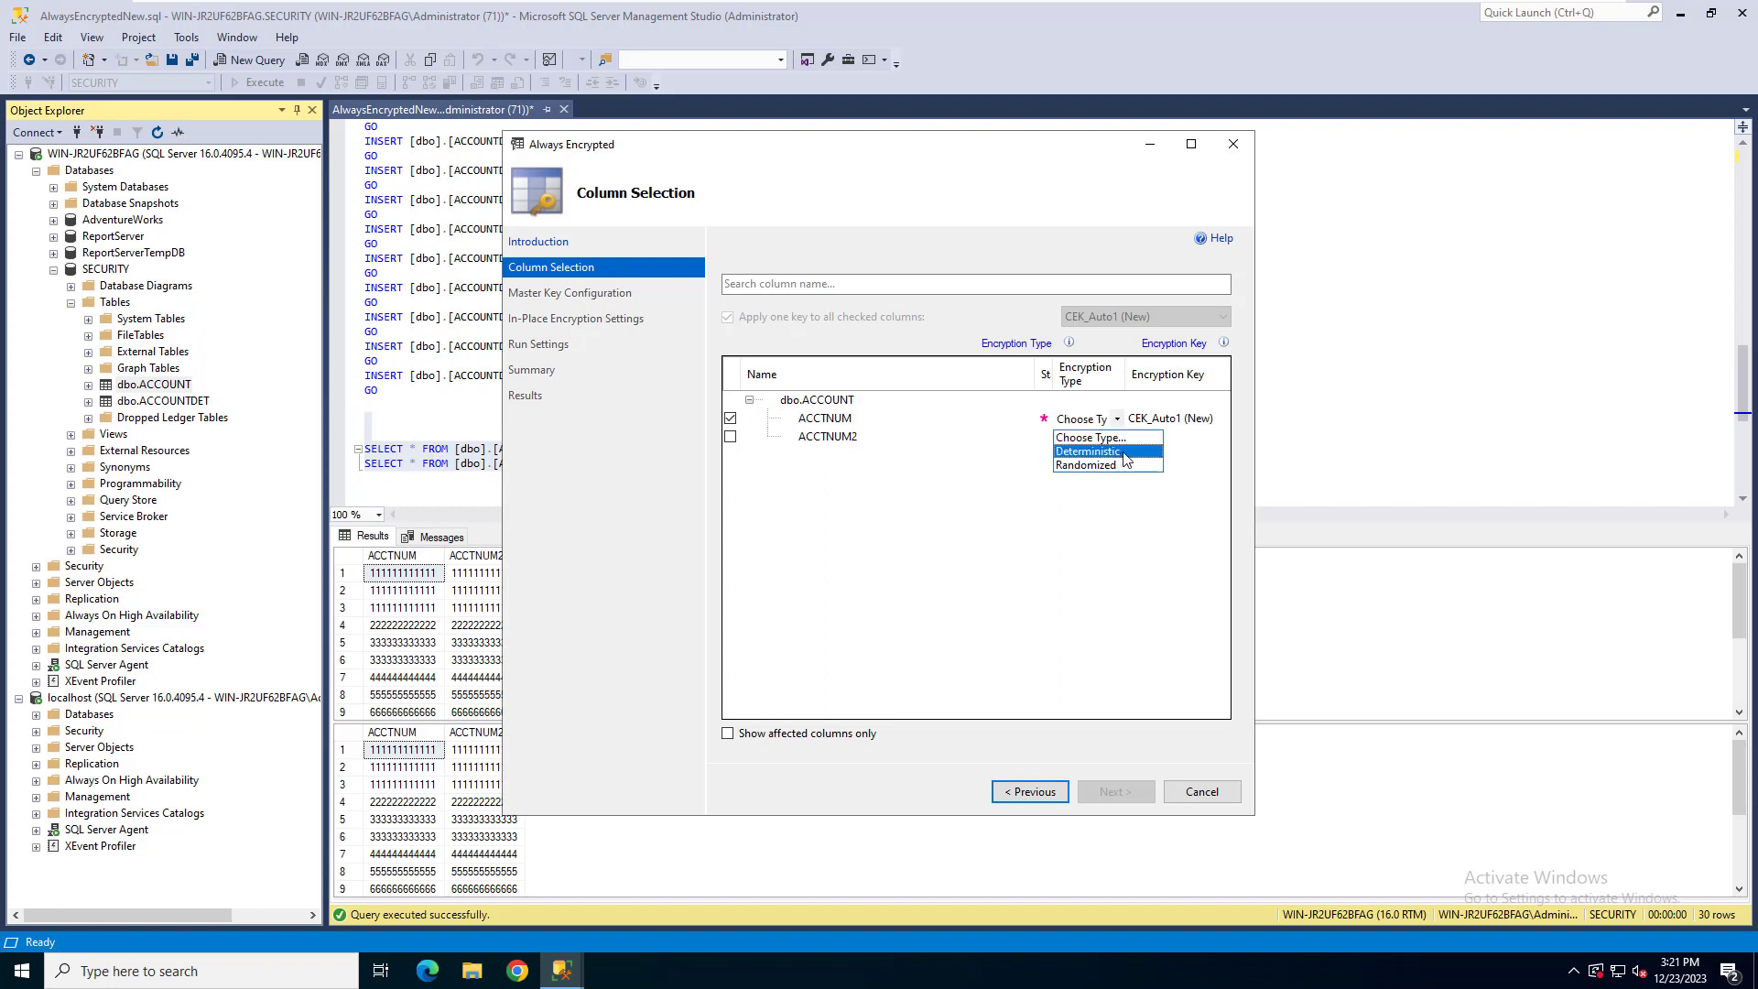
pyautogui.click(1085, 466)
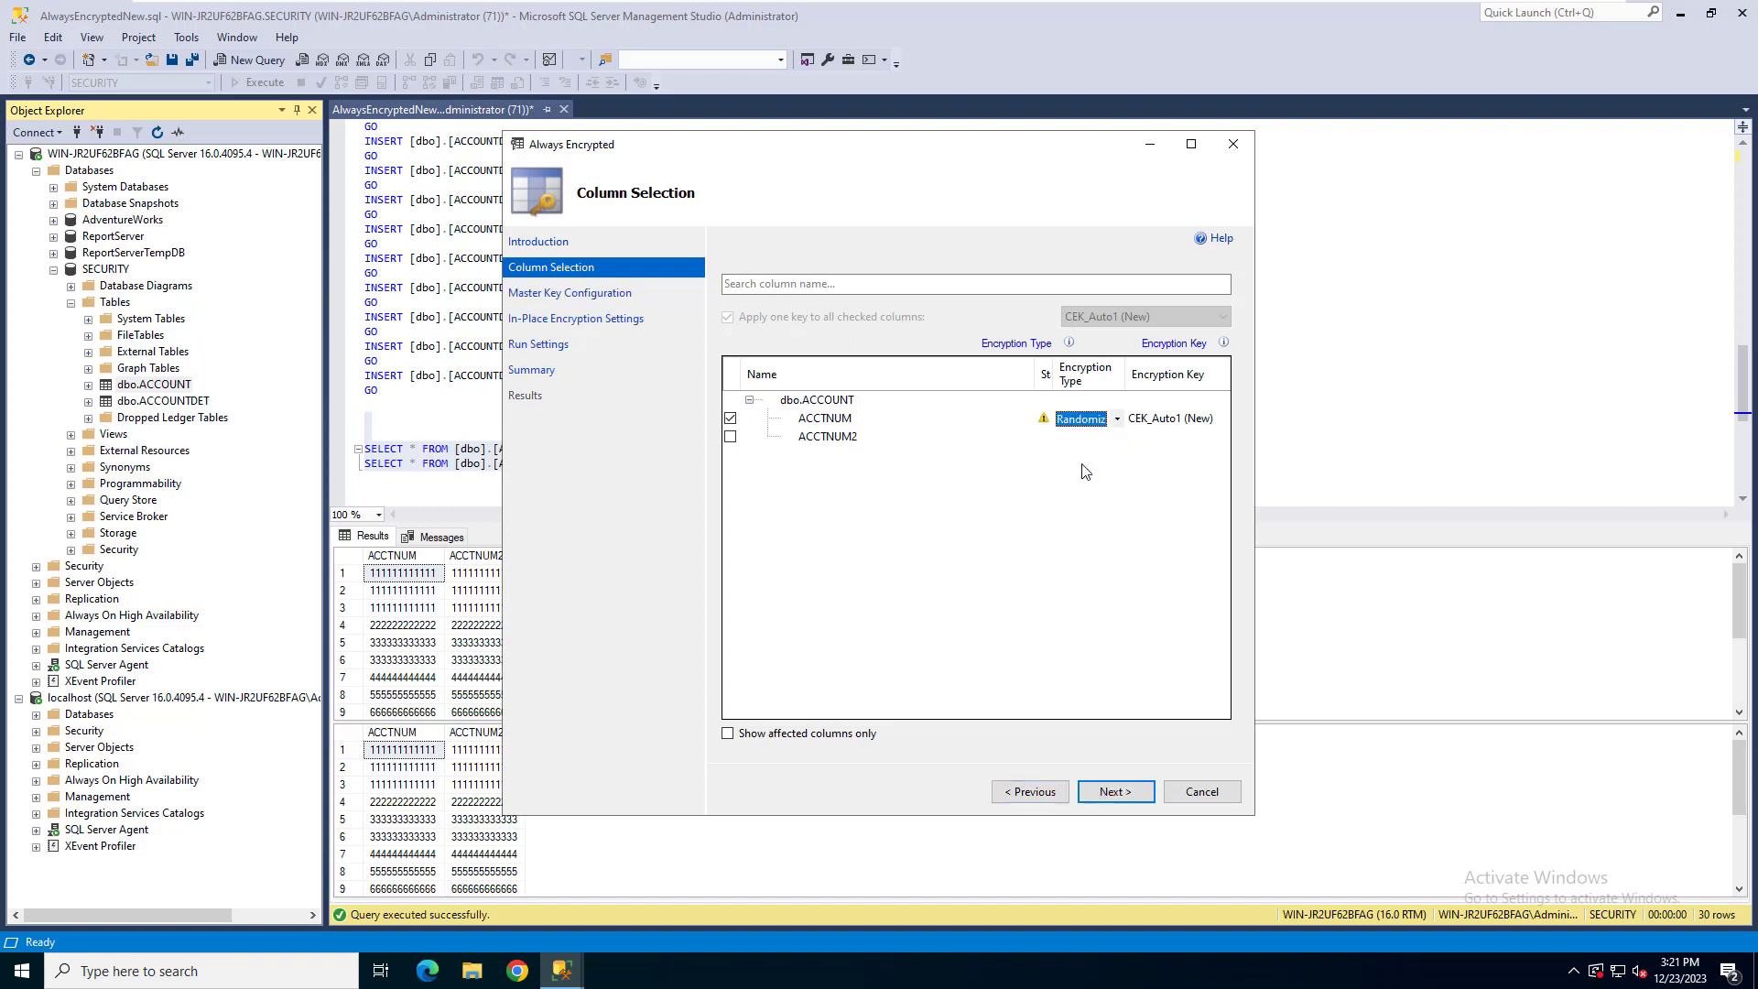
# Complete the ACCOUNT encryption immediately with an auto-generated column master key in the Windows certificate store for Current User, and close the wizard.
pyautogui.click(1118, 792)
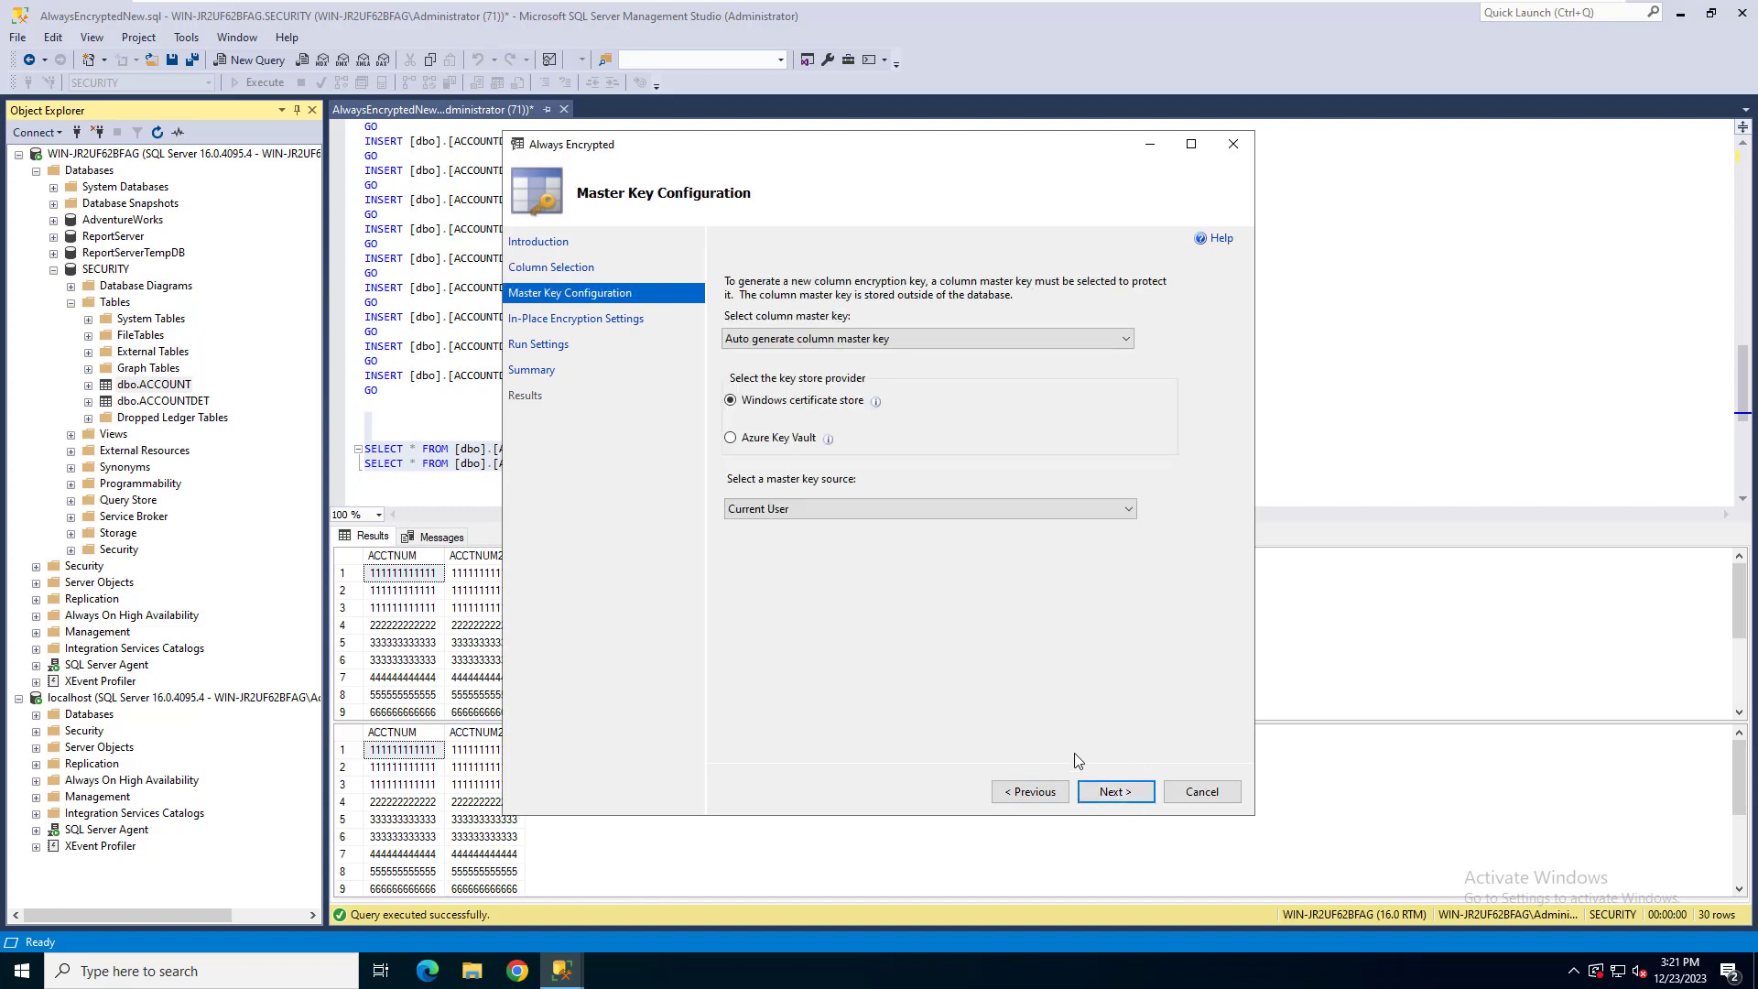
pyautogui.click(1142, 799)
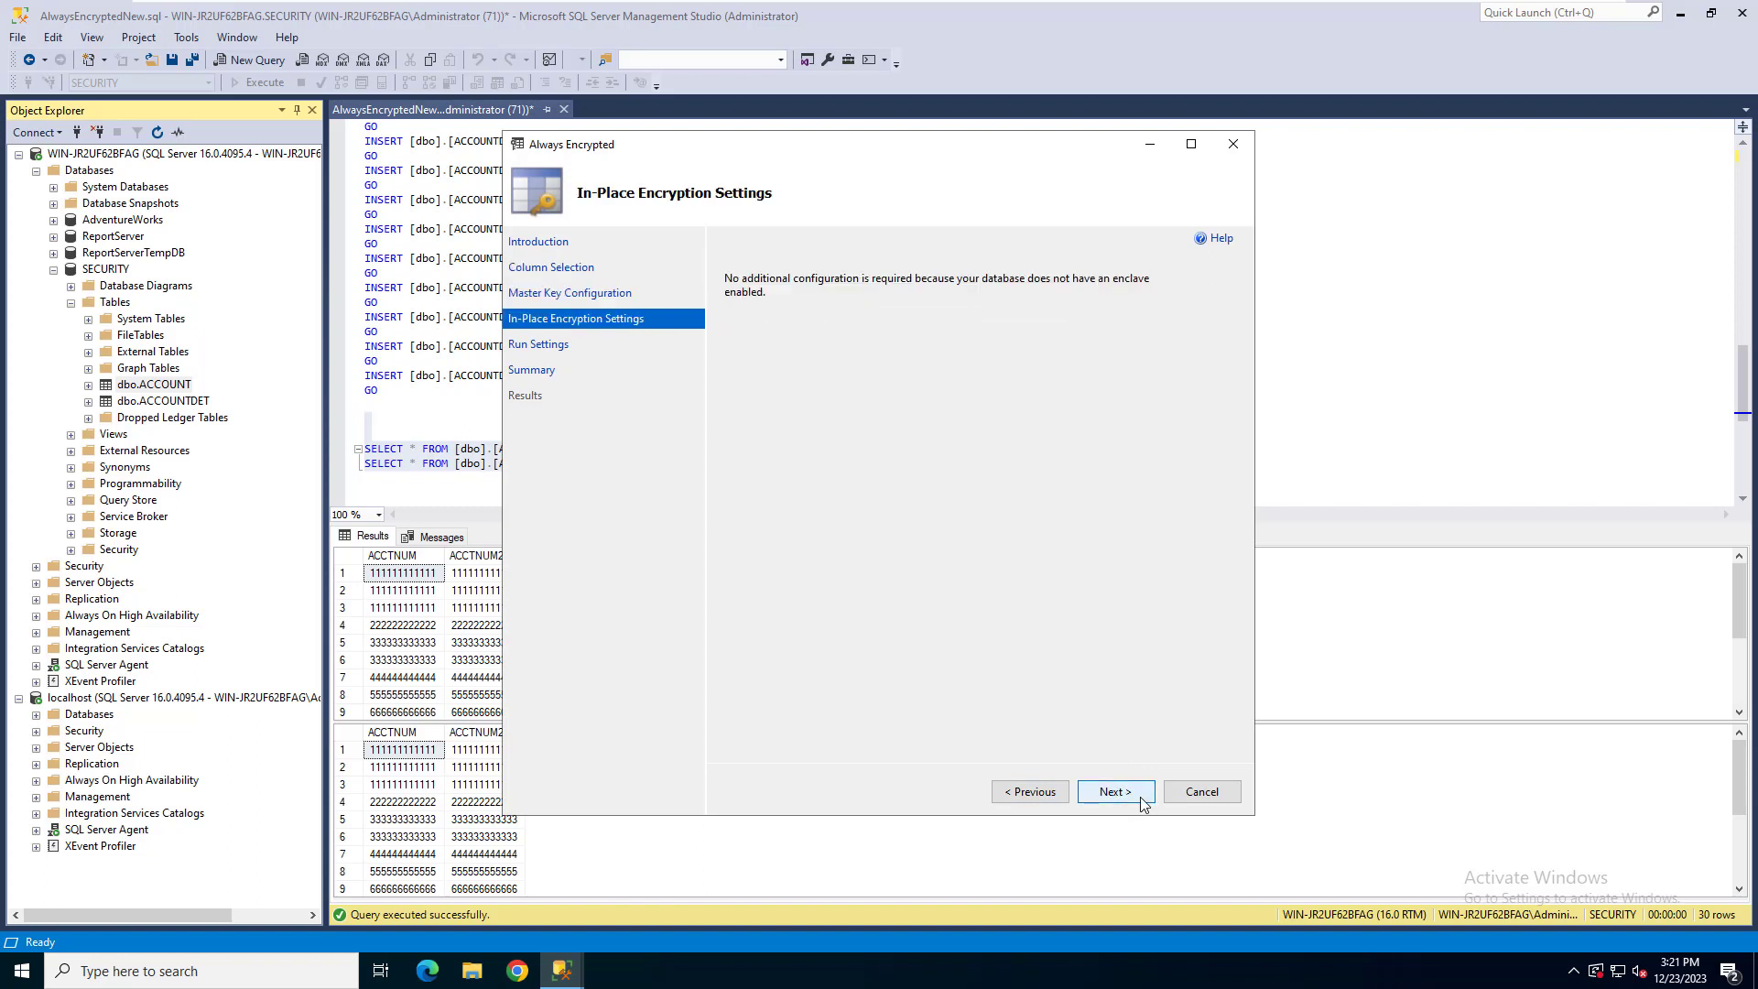
pyautogui.click(1142, 800)
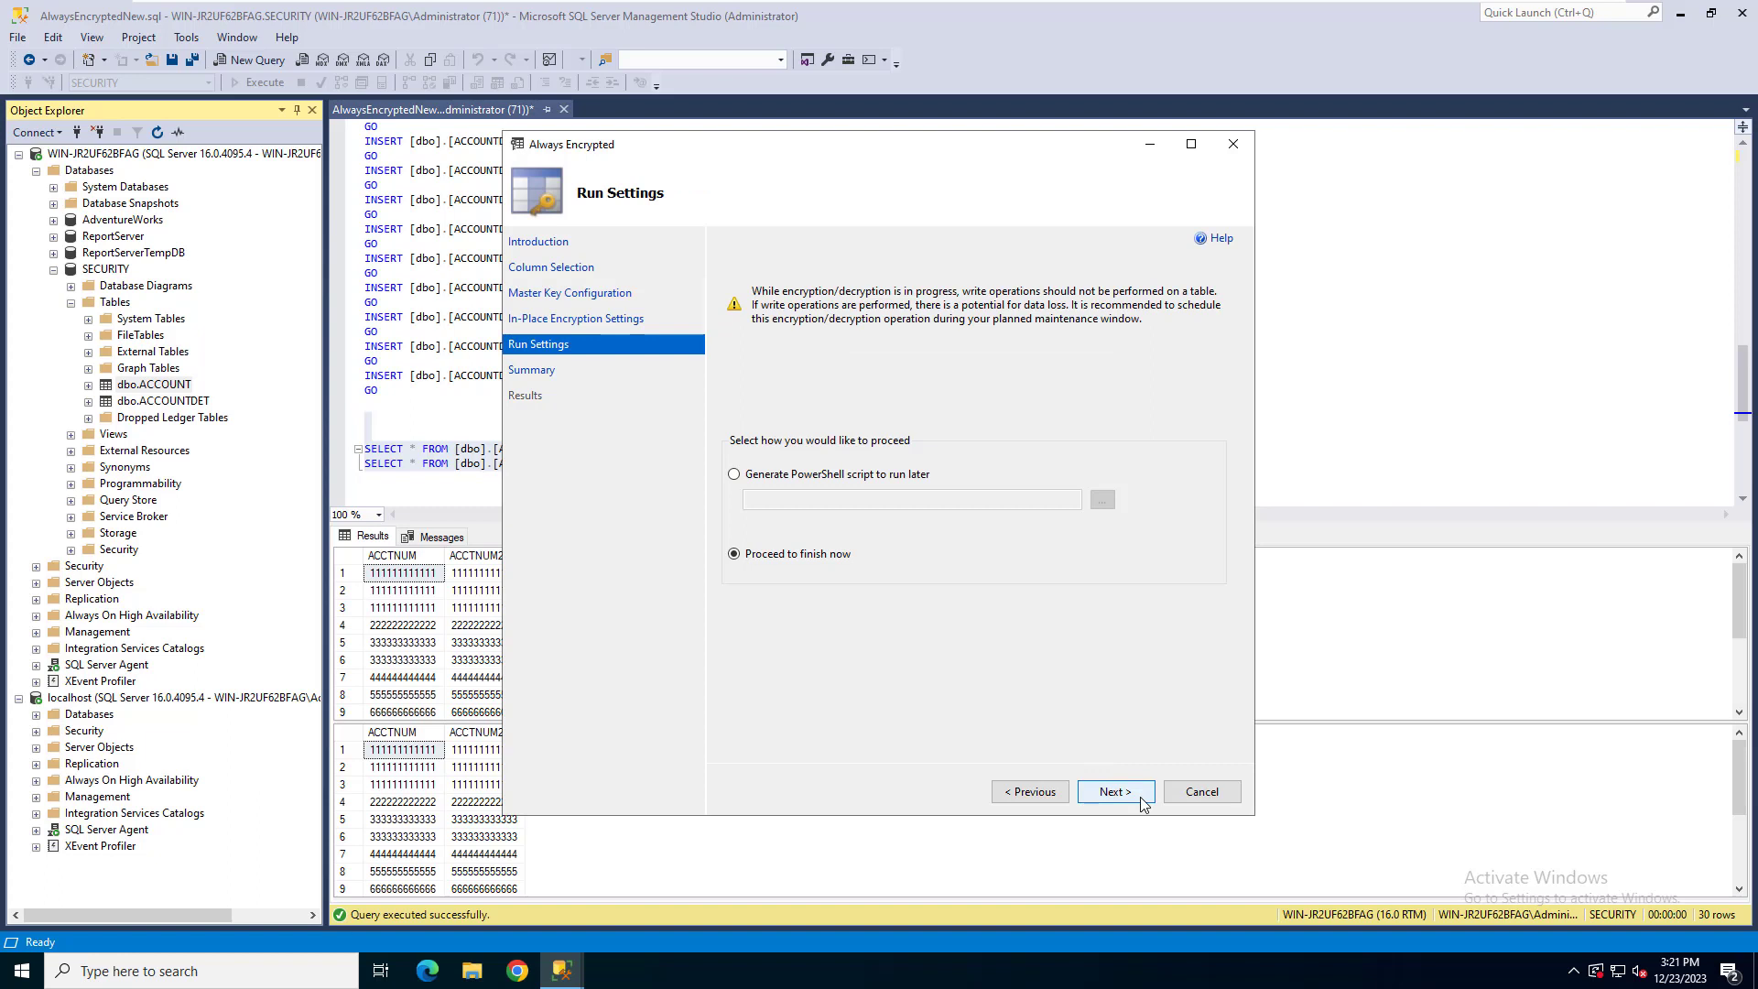
pyautogui.click(1142, 801)
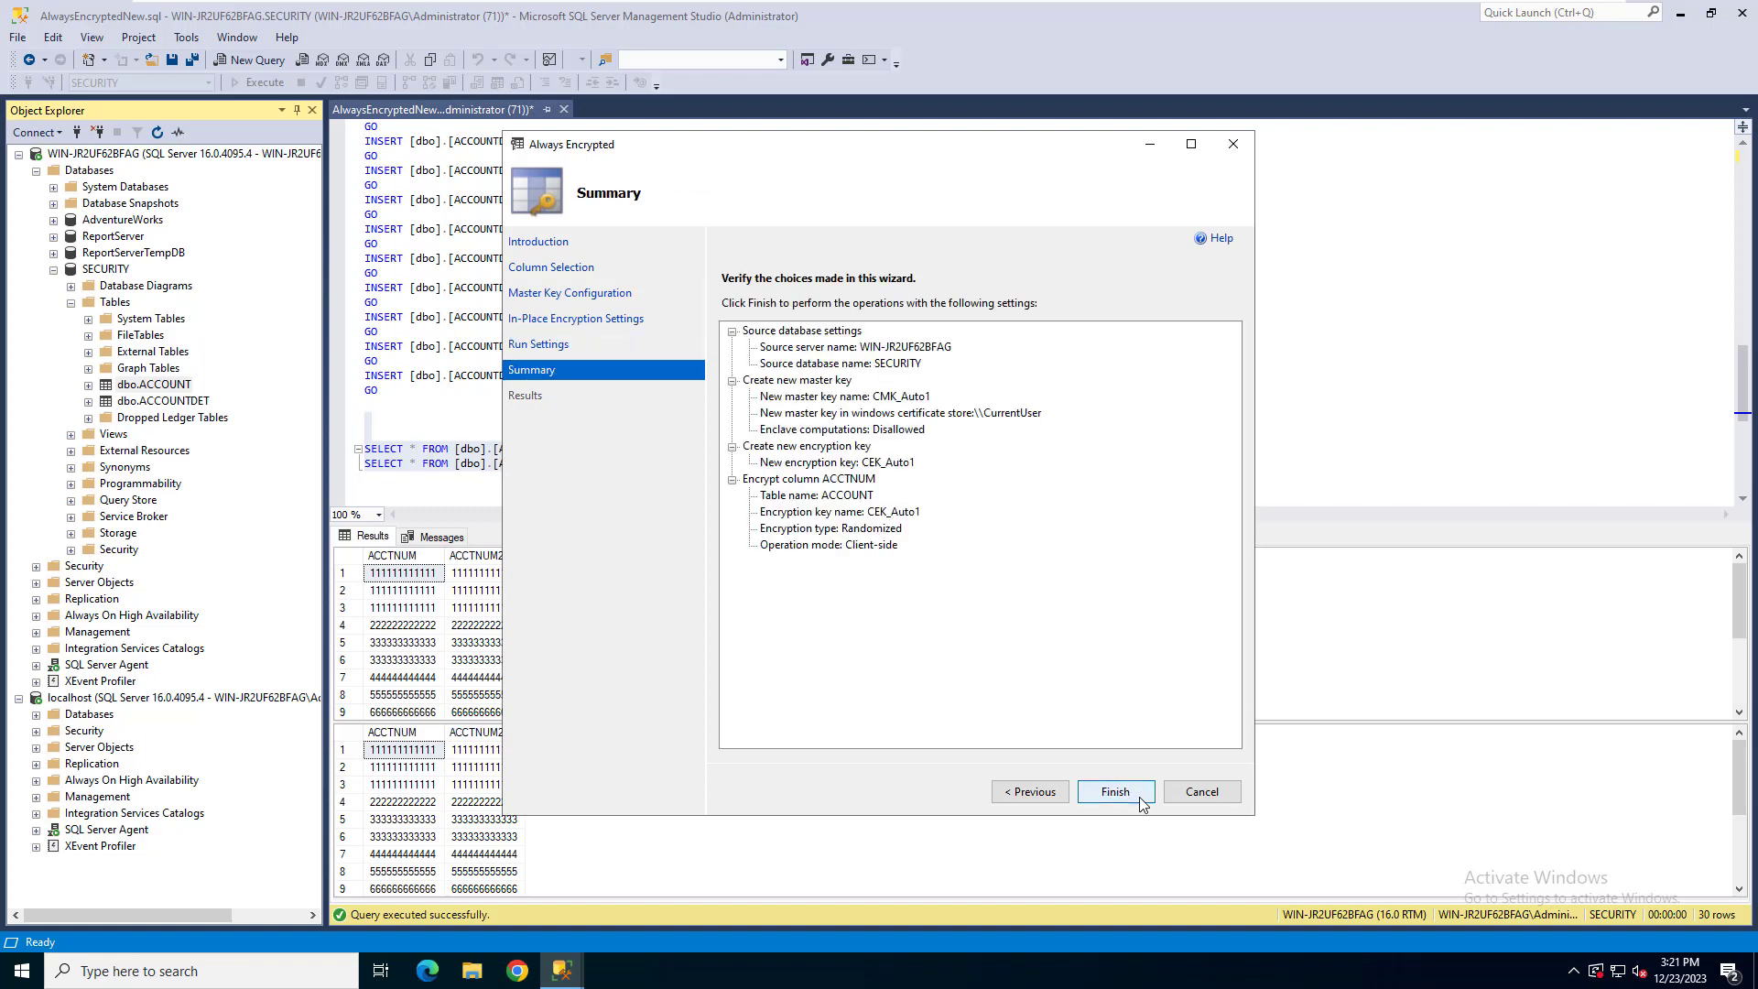
pyautogui.click(1117, 793)
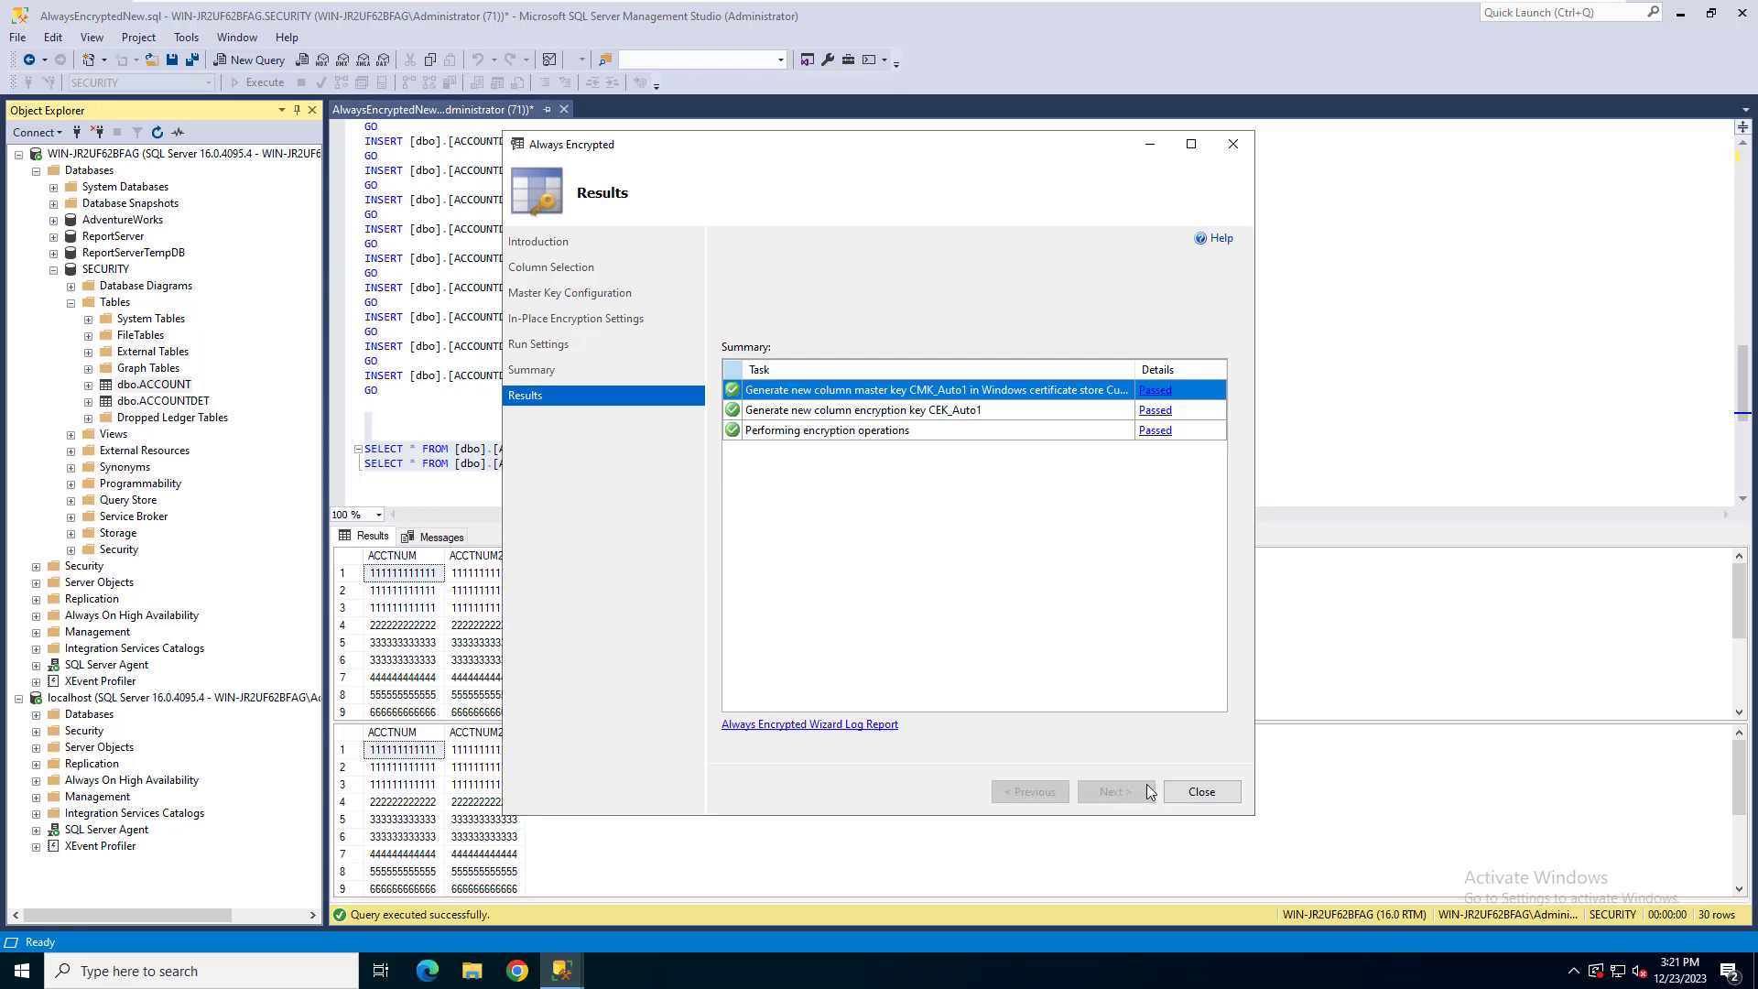
pyautogui.click(1201, 791)
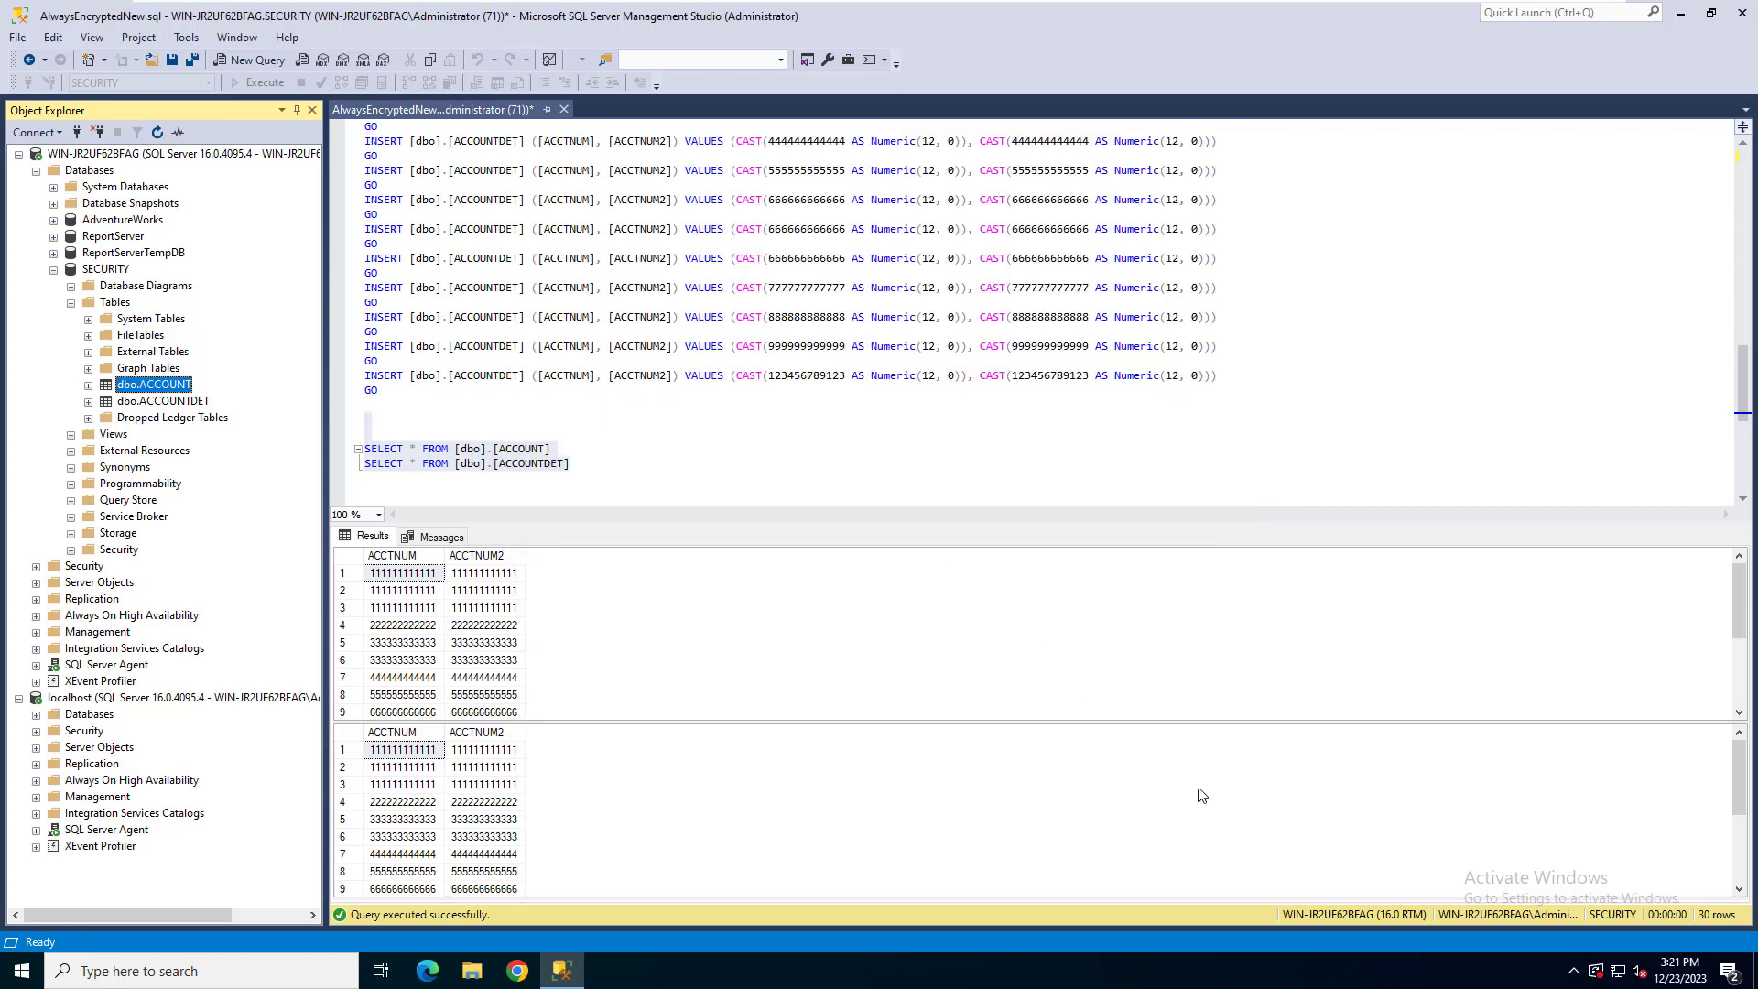
# Start column encryption for the dbo.ACCOUNTDET table and select ACCTNUM with the Deterministic type and key CEK_Auto1.
pyautogui.rightClick(180, 404)
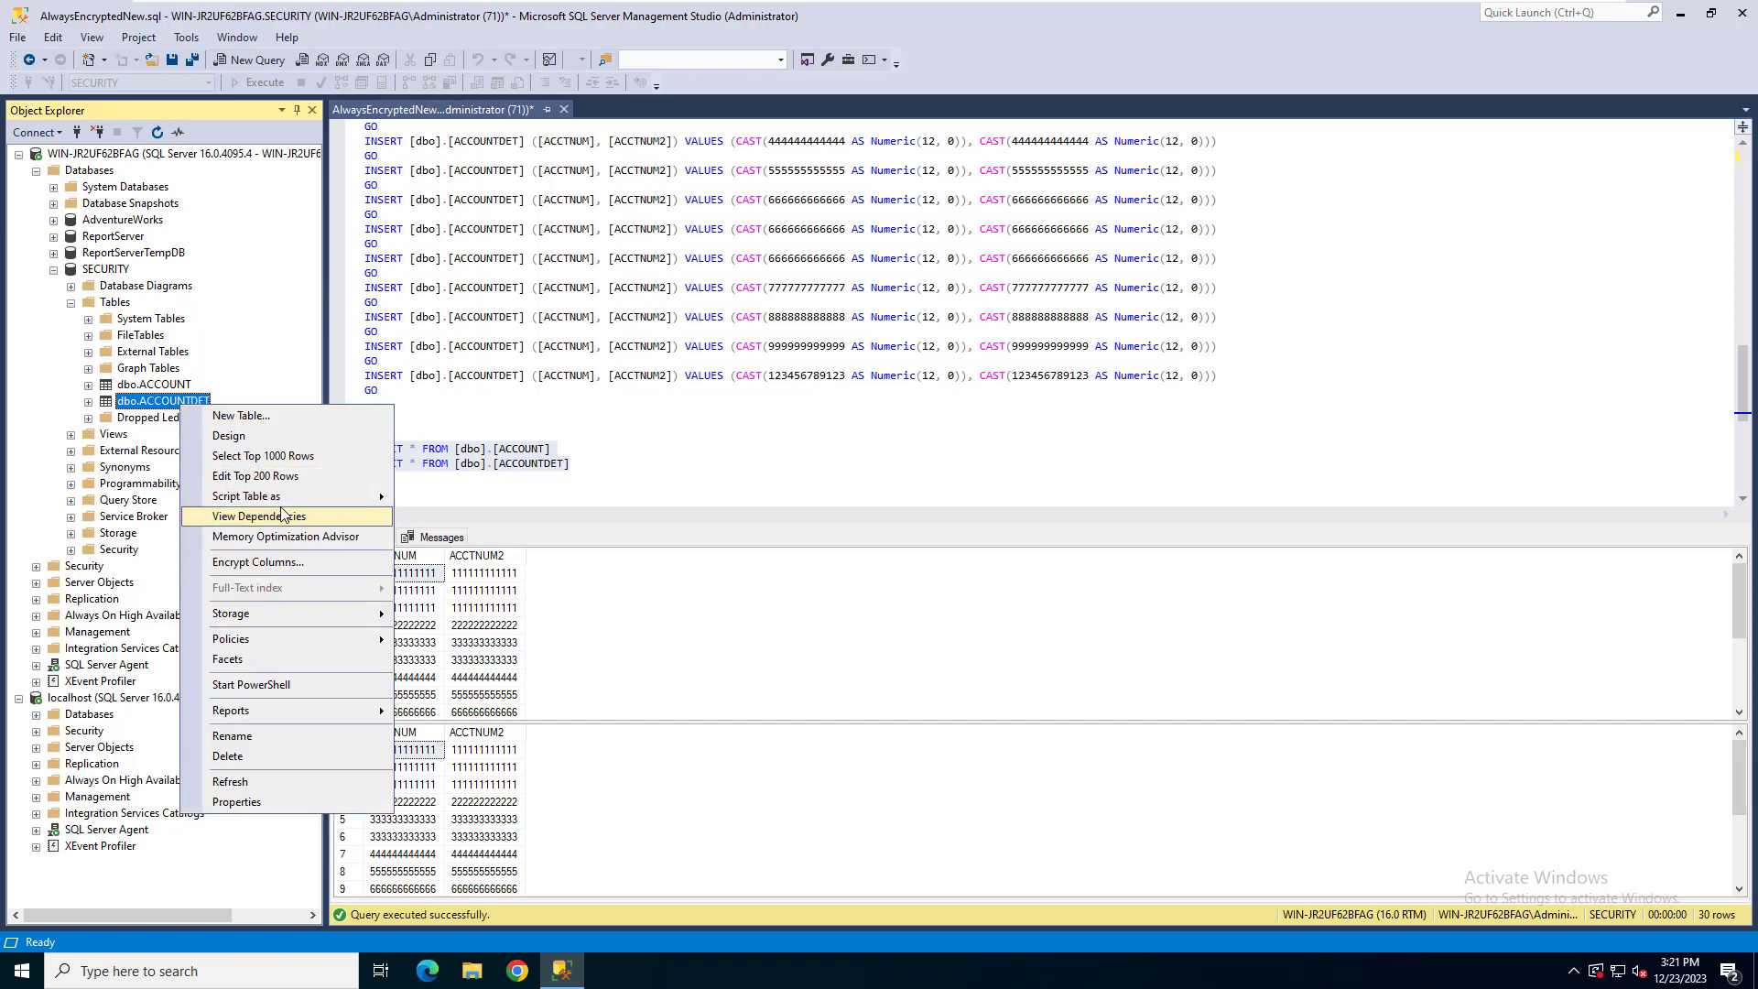
pyautogui.click(280, 570)
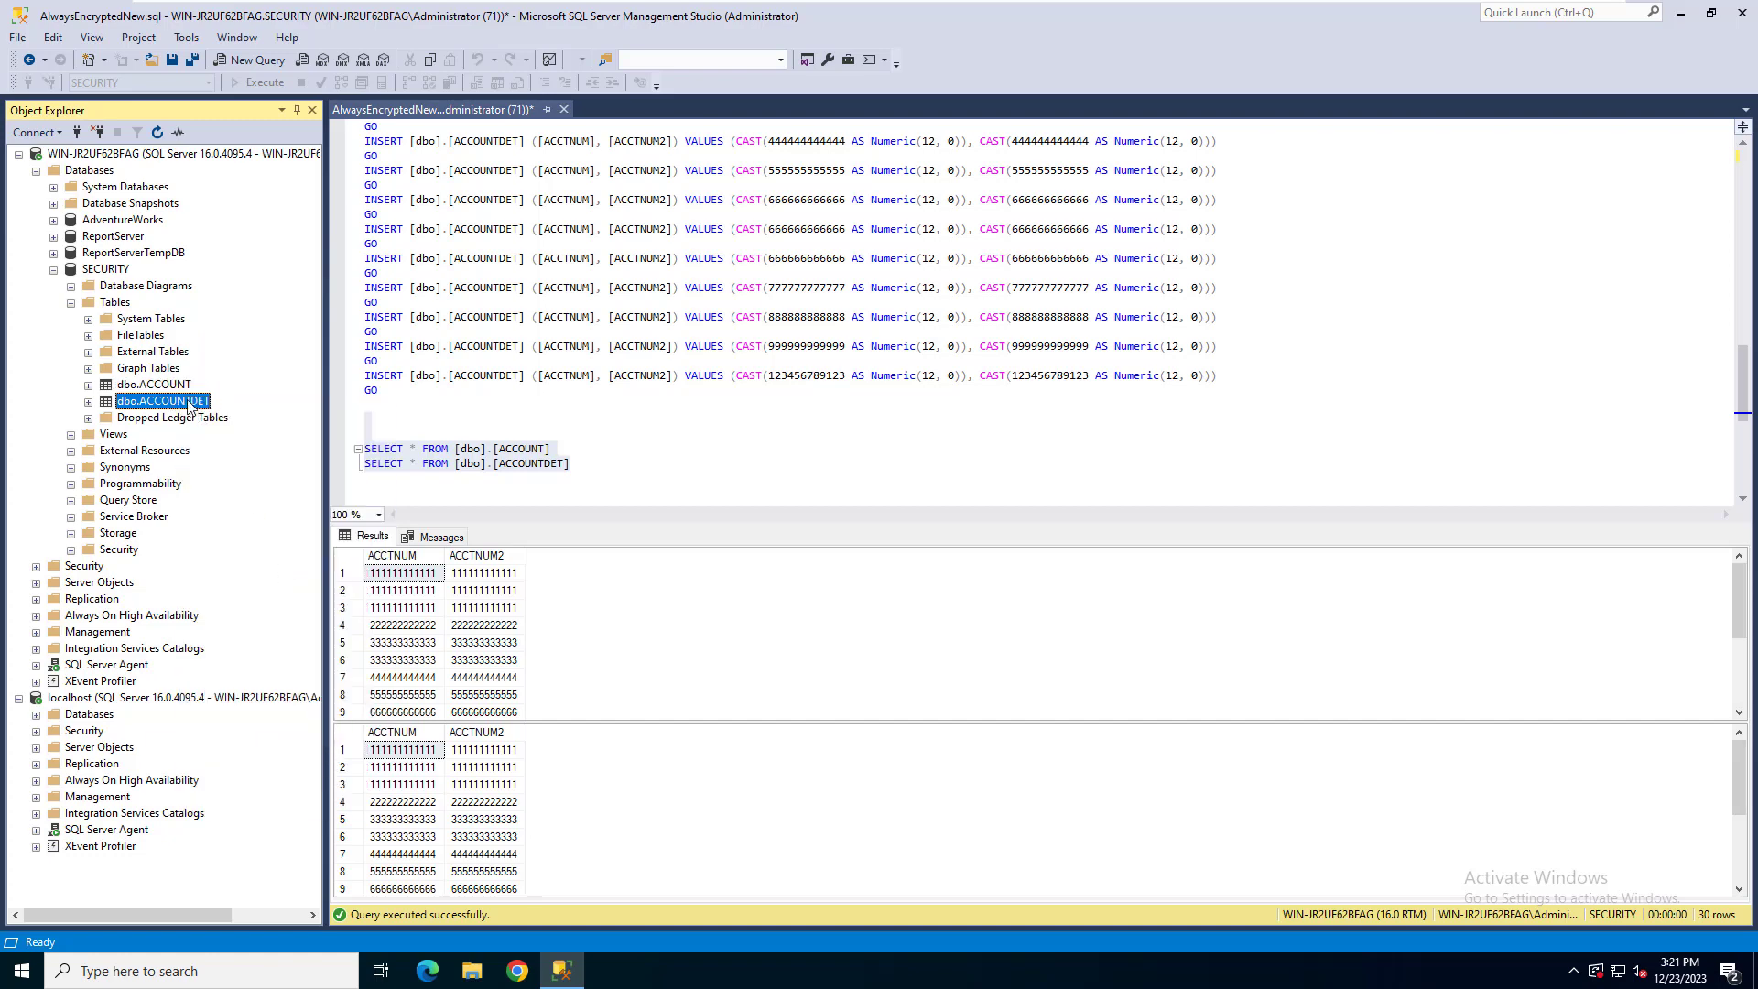
pyautogui.rightClick(191, 406)
pyautogui.click(271, 559)
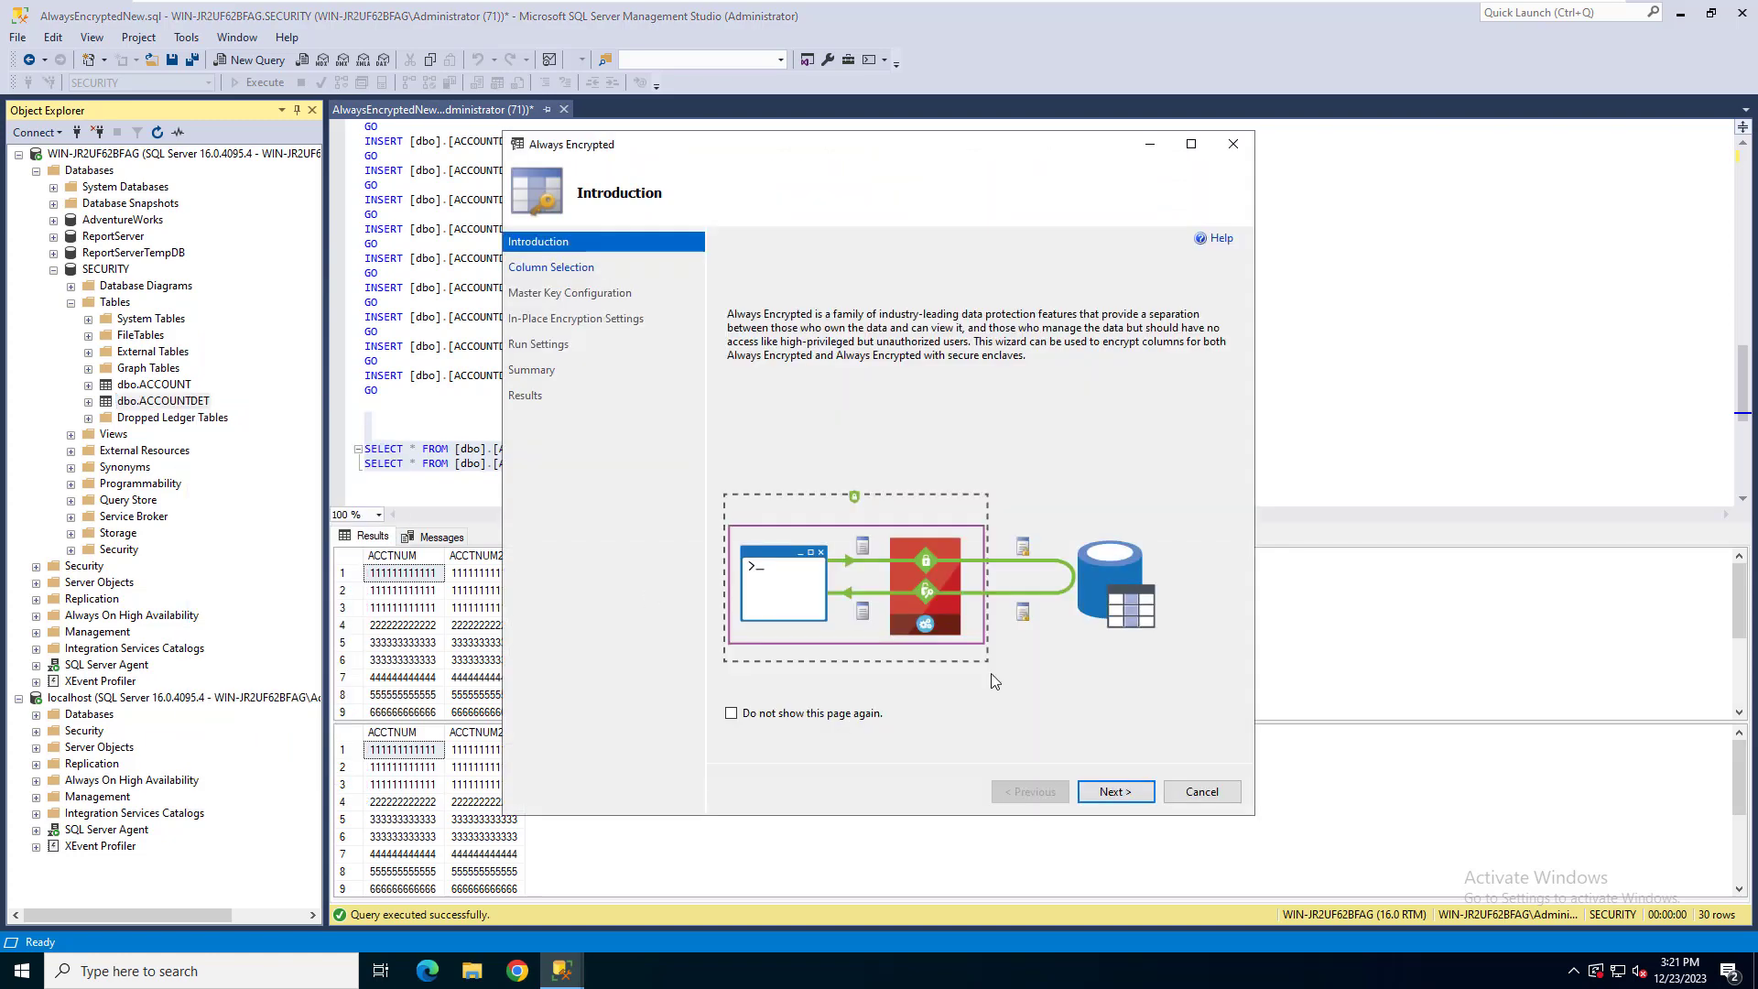
pyautogui.click(1114, 793)
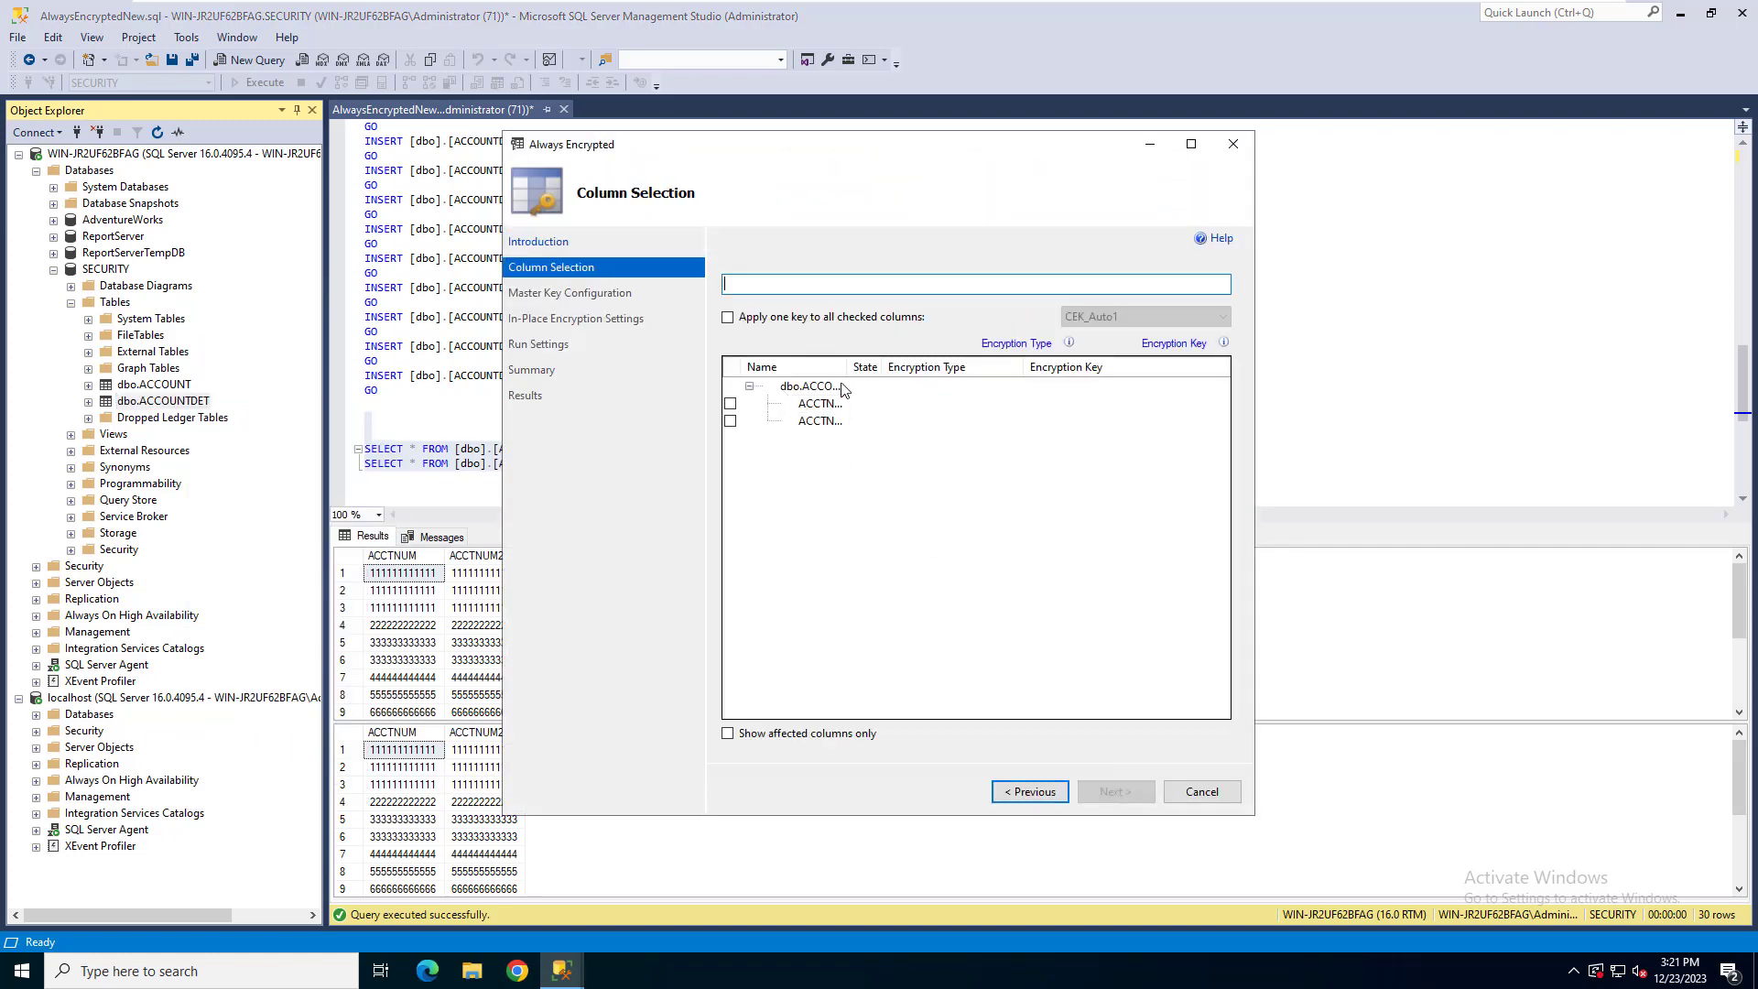
pyautogui.click(730, 404)
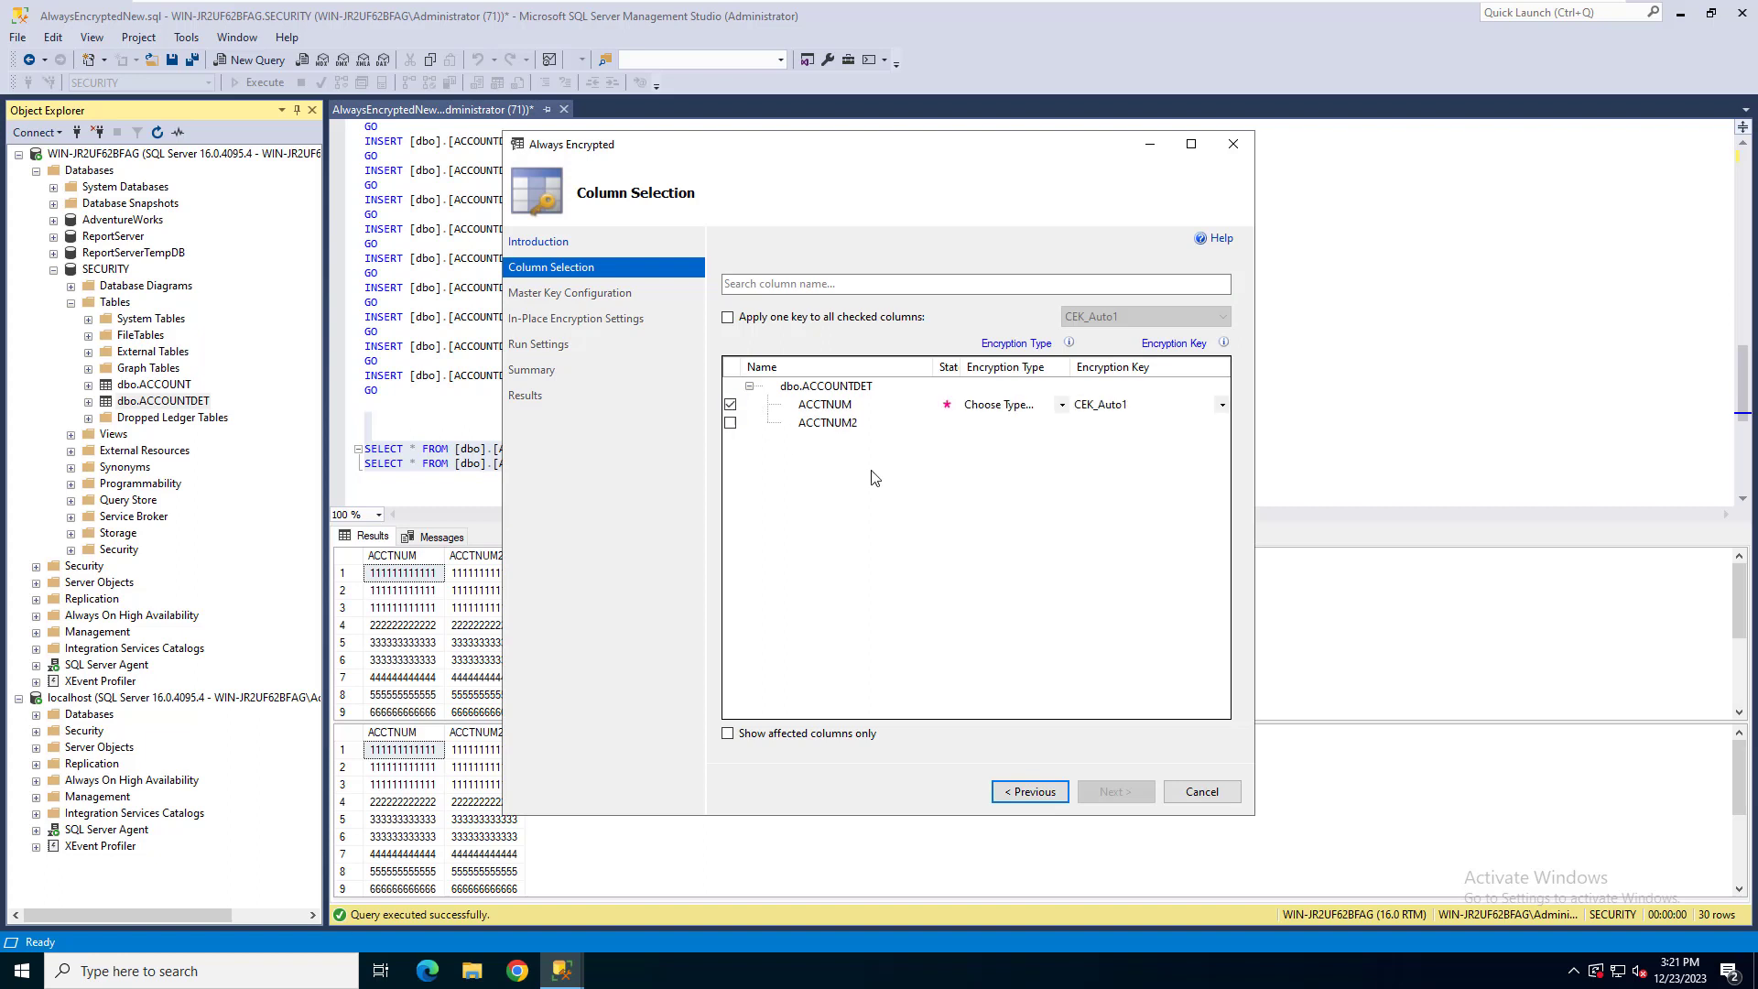
pyautogui.click(1063, 405)
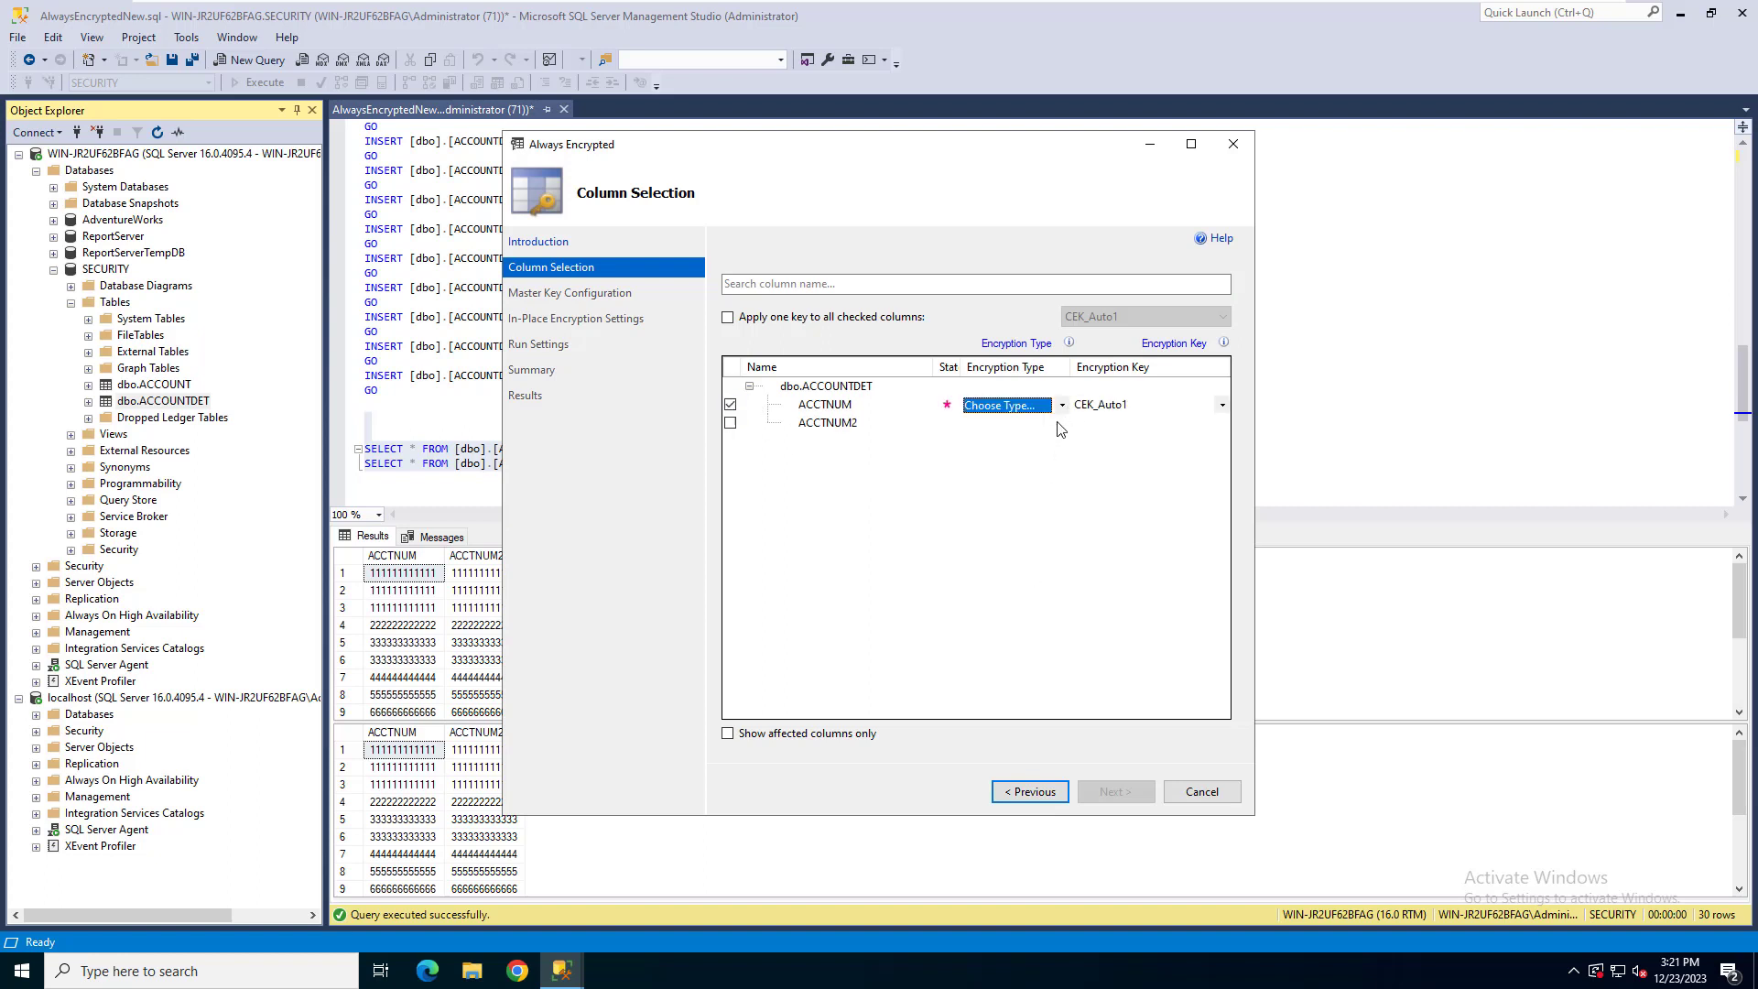
pyautogui.click(1062, 405)
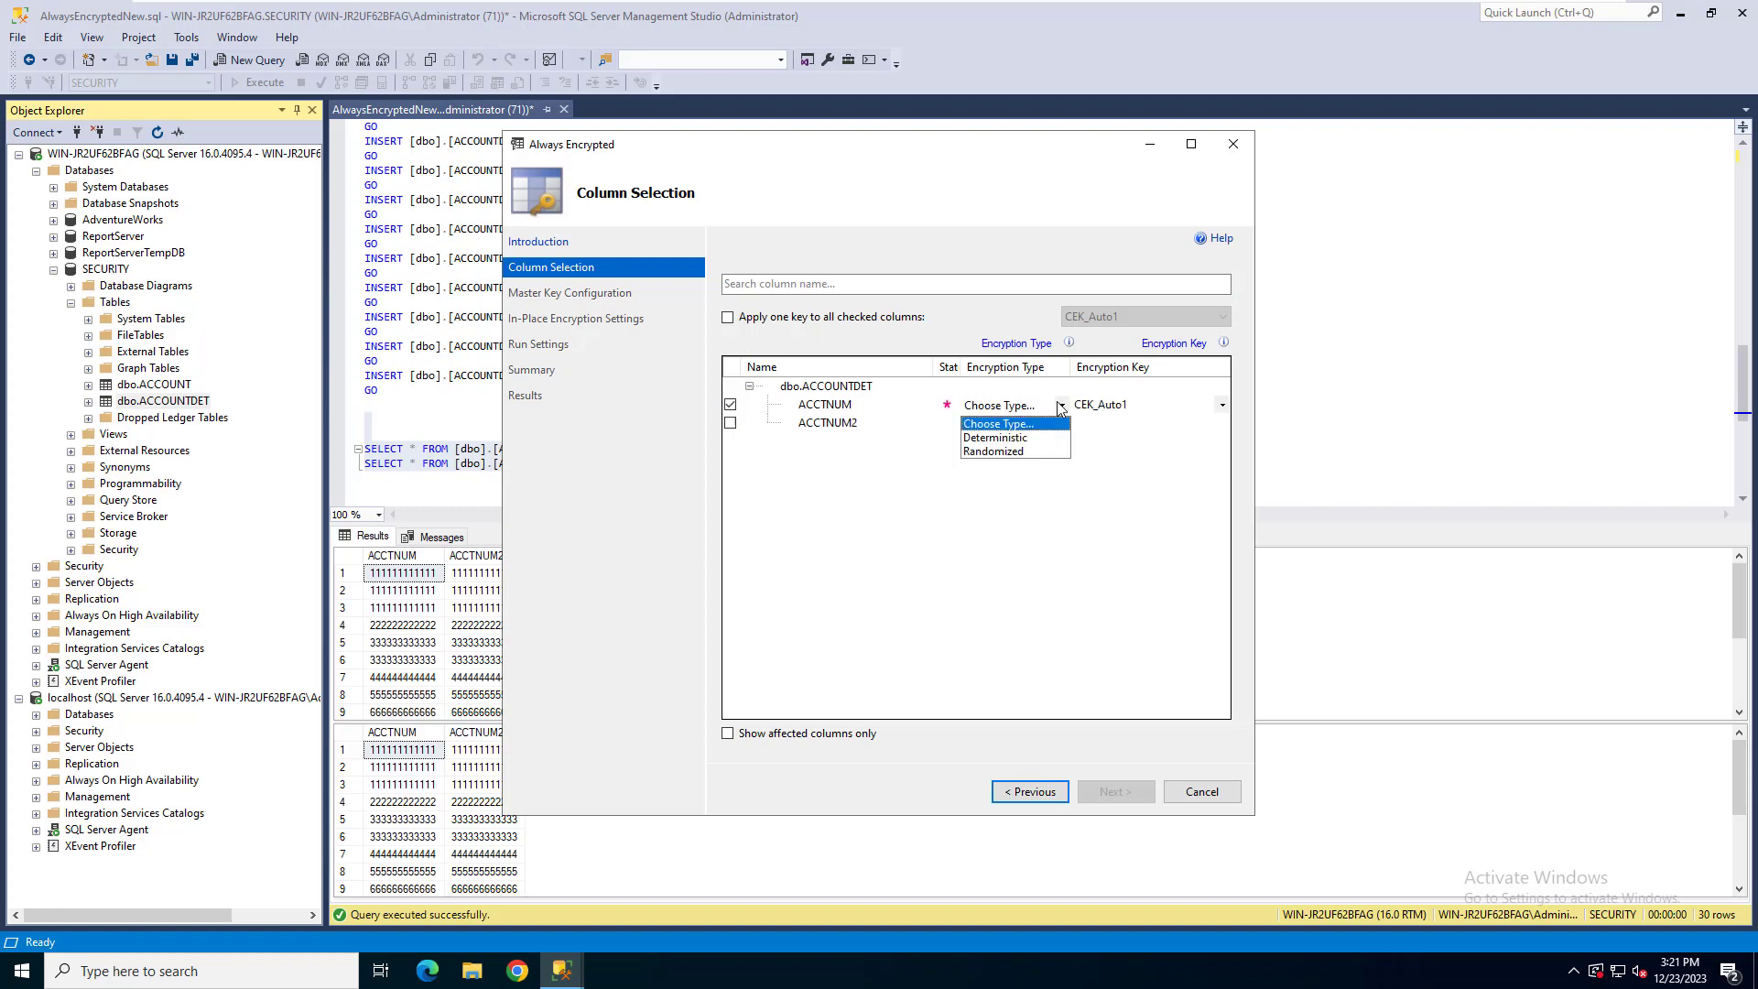
pyautogui.click(1026, 438)
# Accept the remaining default settings, run the ACCOUNTDET encryption immediately, and close the wizard.
pyautogui.click(1134, 800)
pyautogui.click(1135, 800)
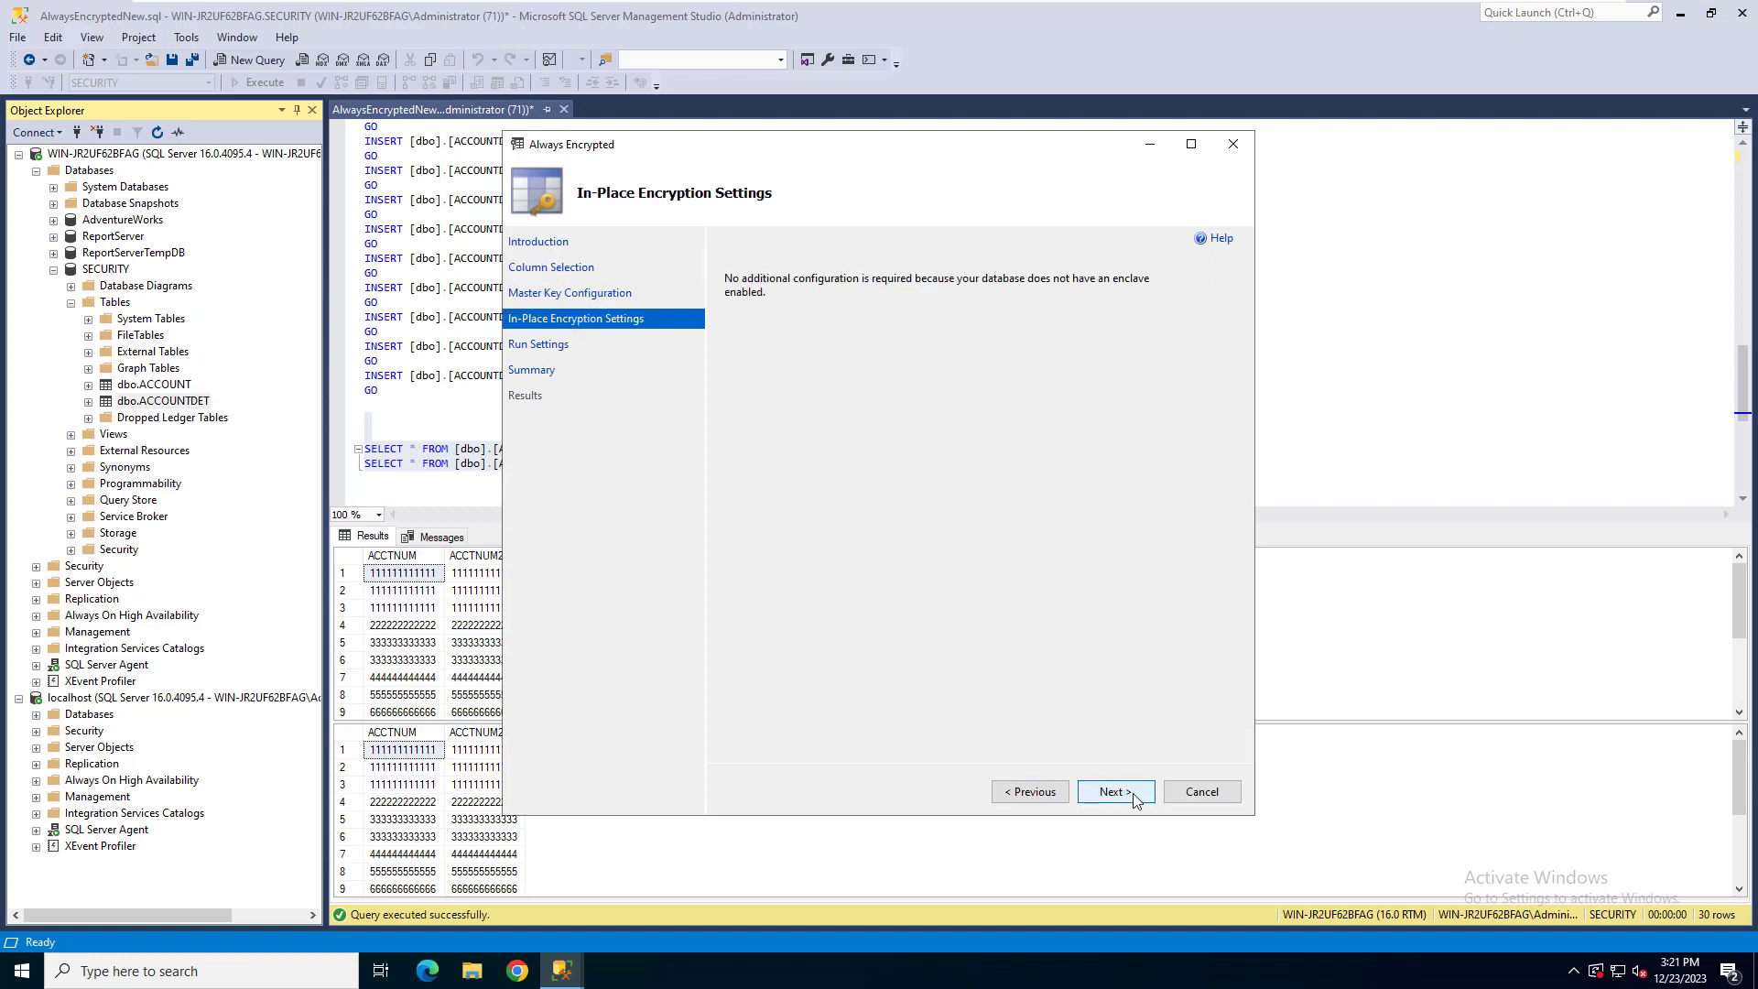
pyautogui.click(1135, 799)
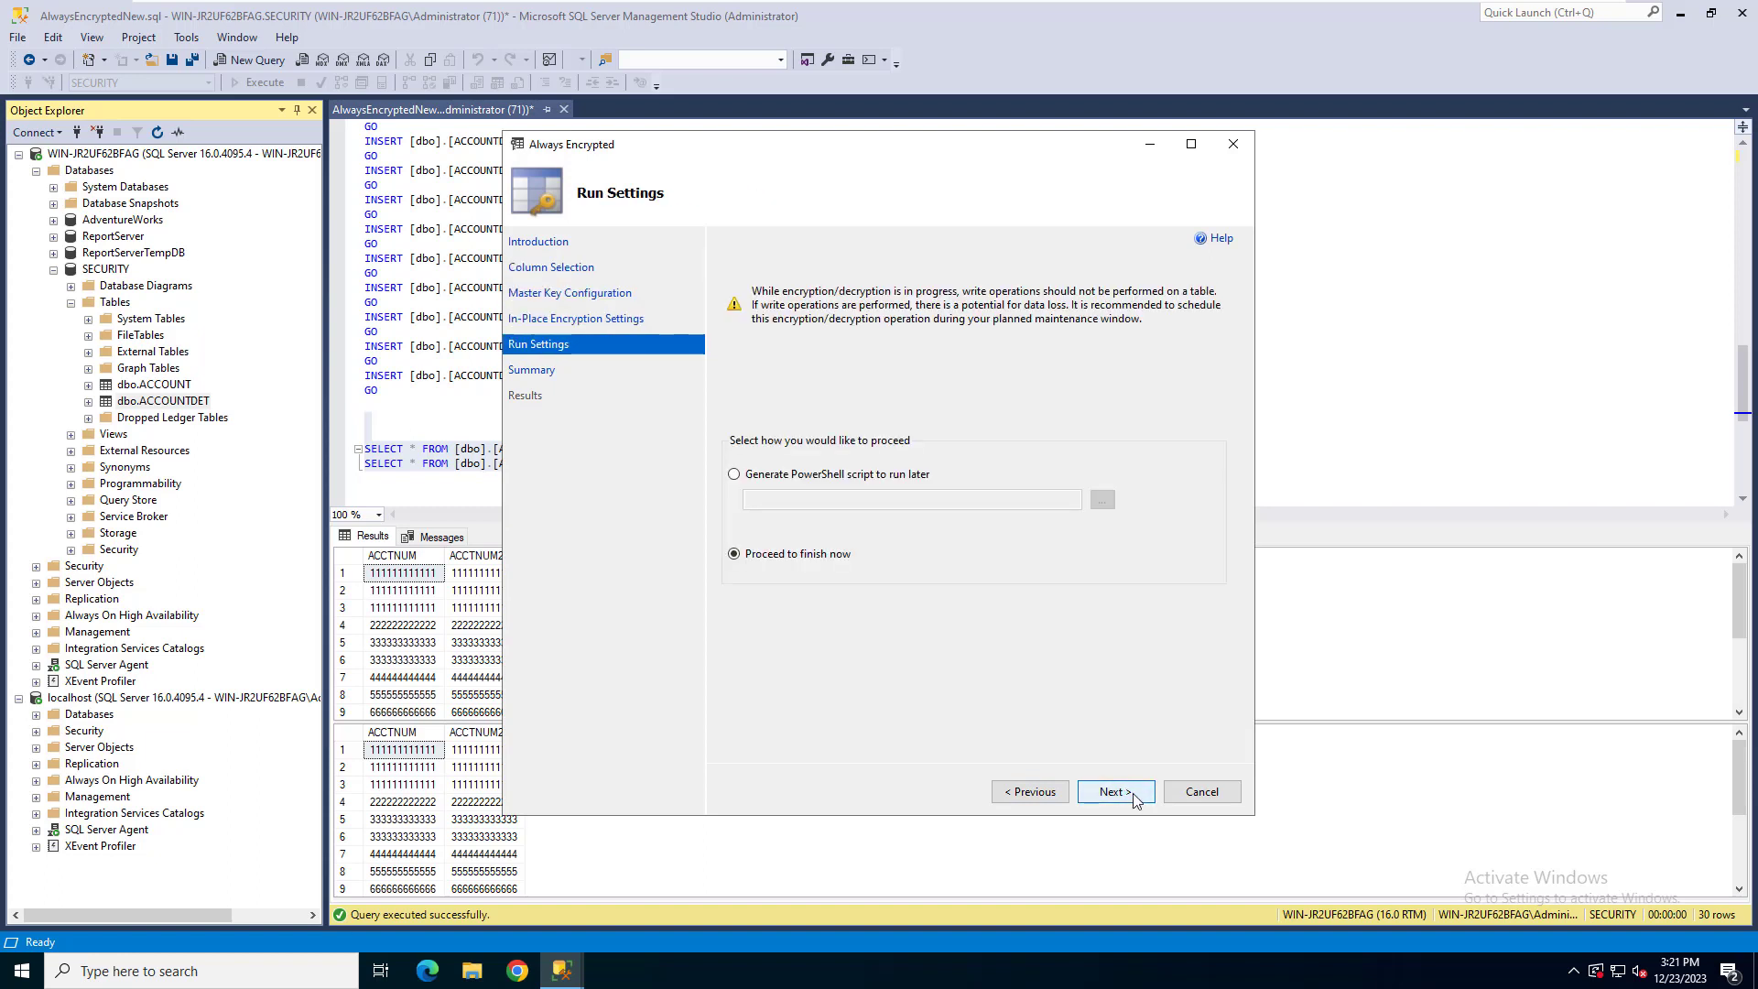
pyautogui.click(1134, 793)
pyautogui.click(1133, 793)
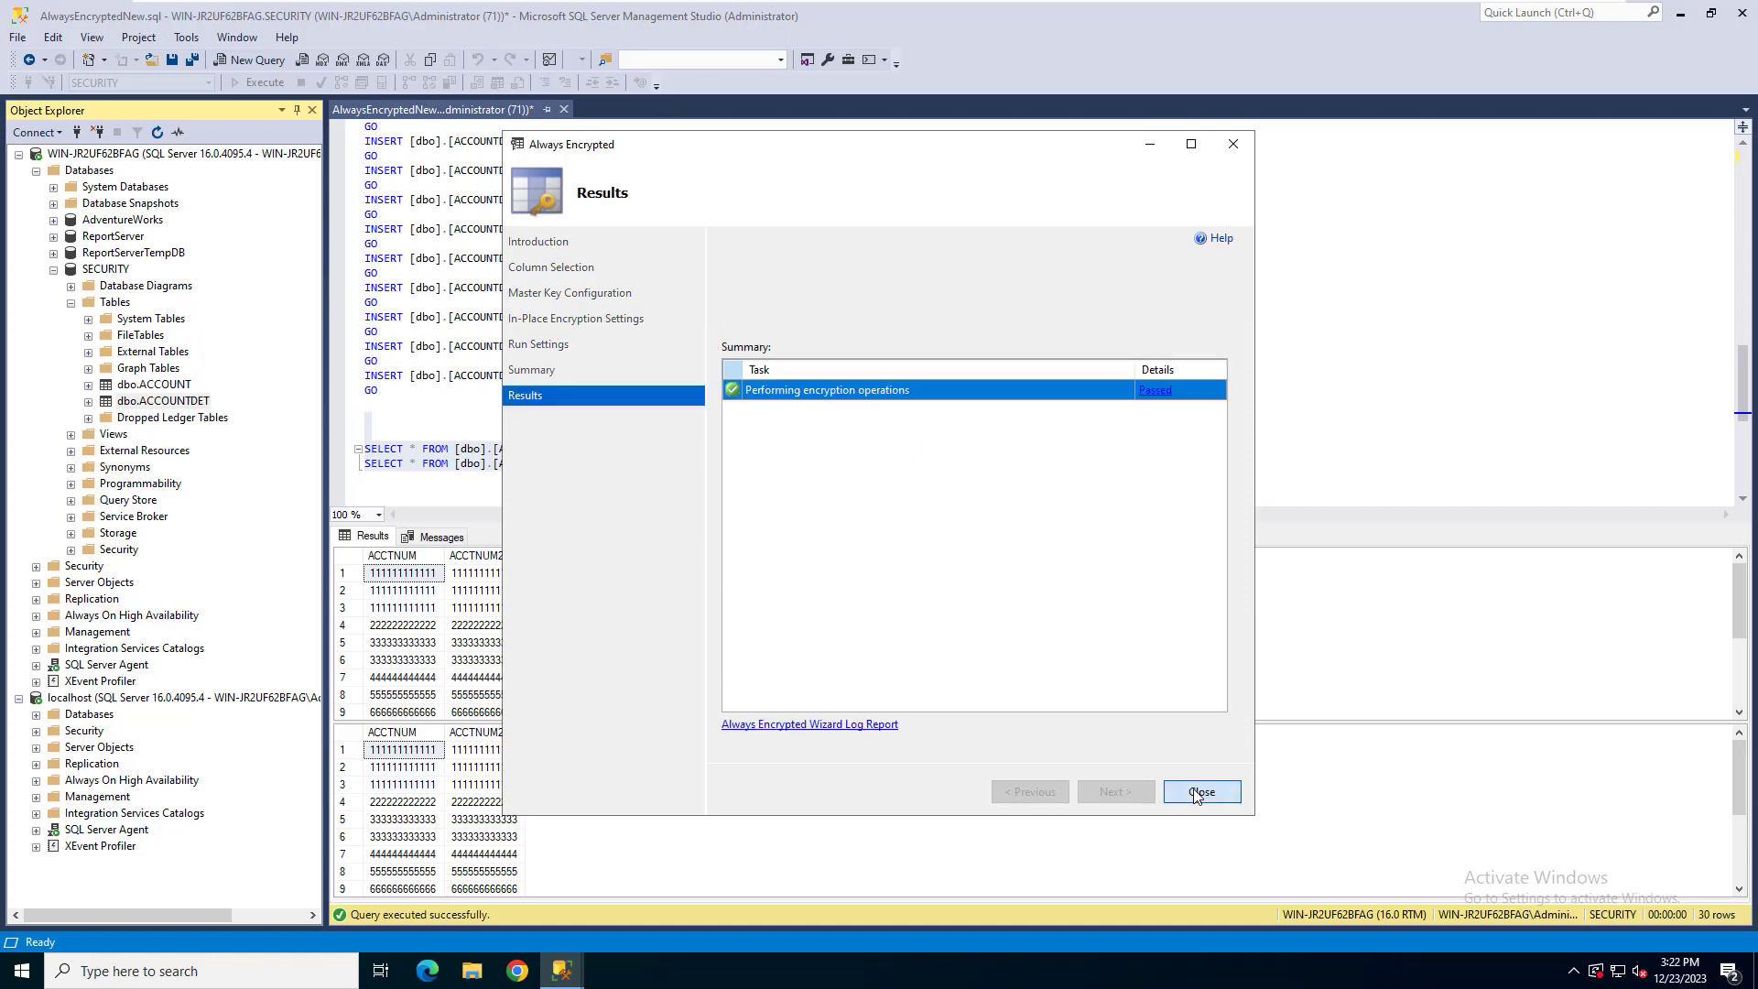
pyautogui.click(1200, 793)
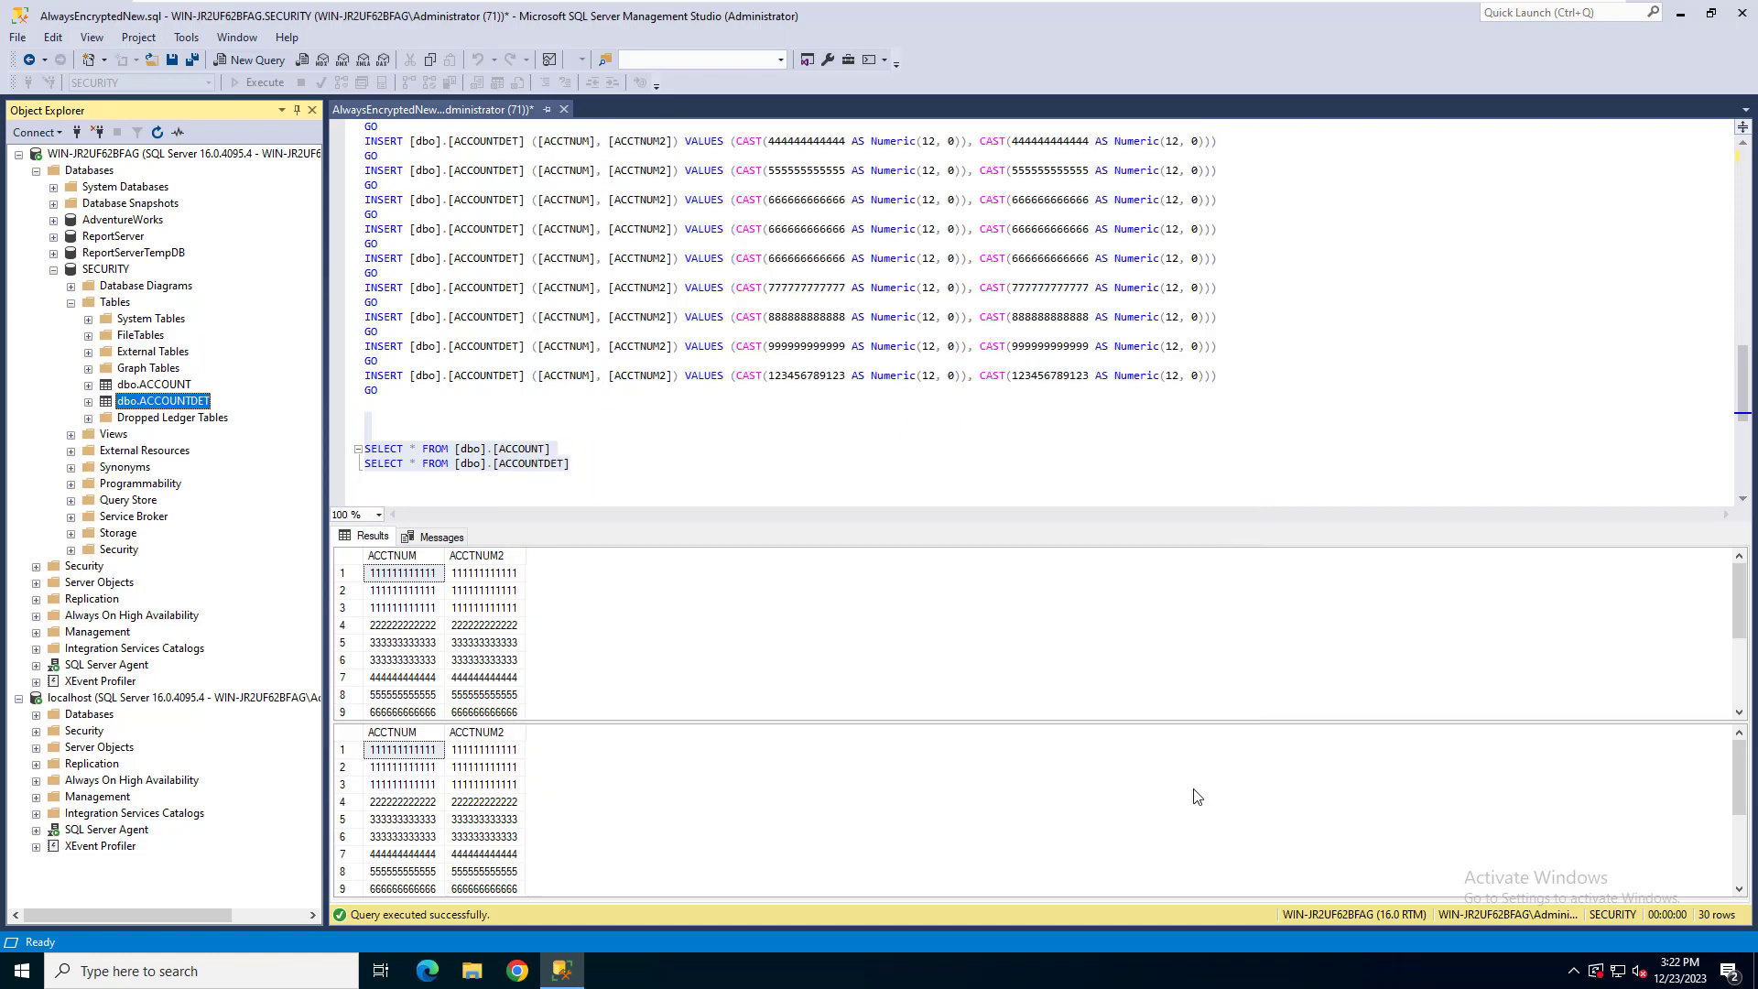
# Highlight the SELECT statements for ACCOUNT and ACCOUNTDET, and collapse the Databases folder of the WIN-JR2UF62BFAG server.
pyautogui.click(587, 466)
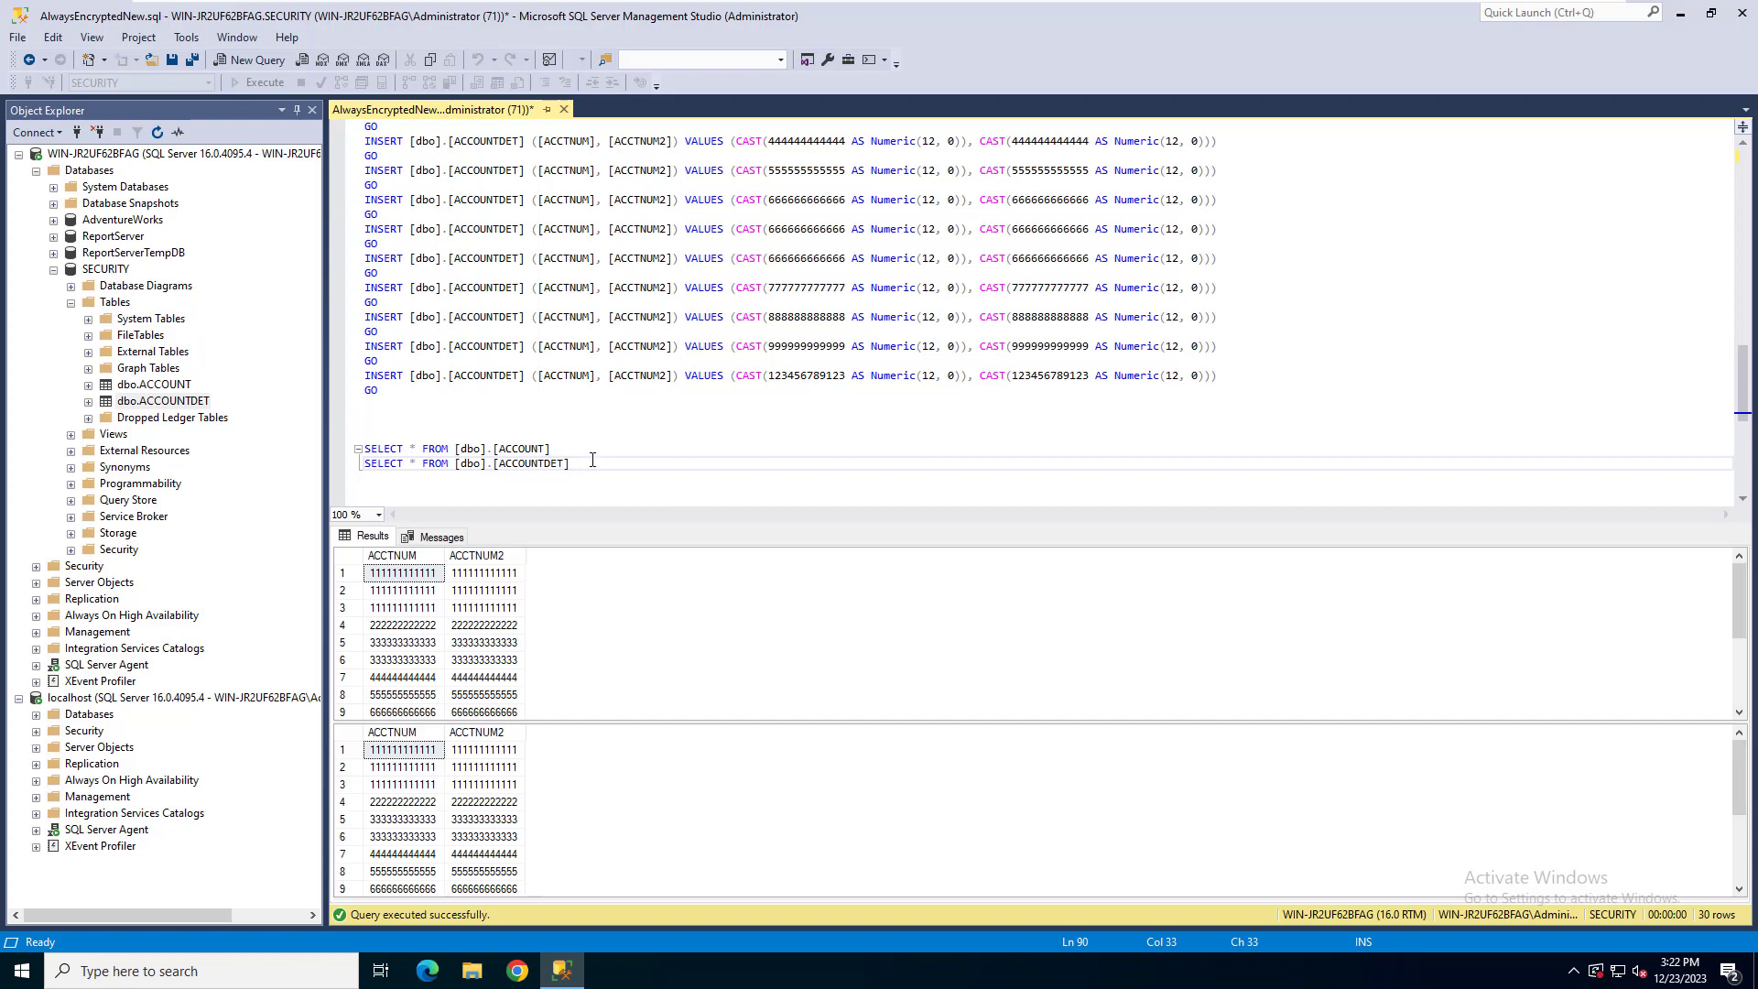
pyautogui.moveTo(592, 459); pyautogui.dragTo(367, 420)
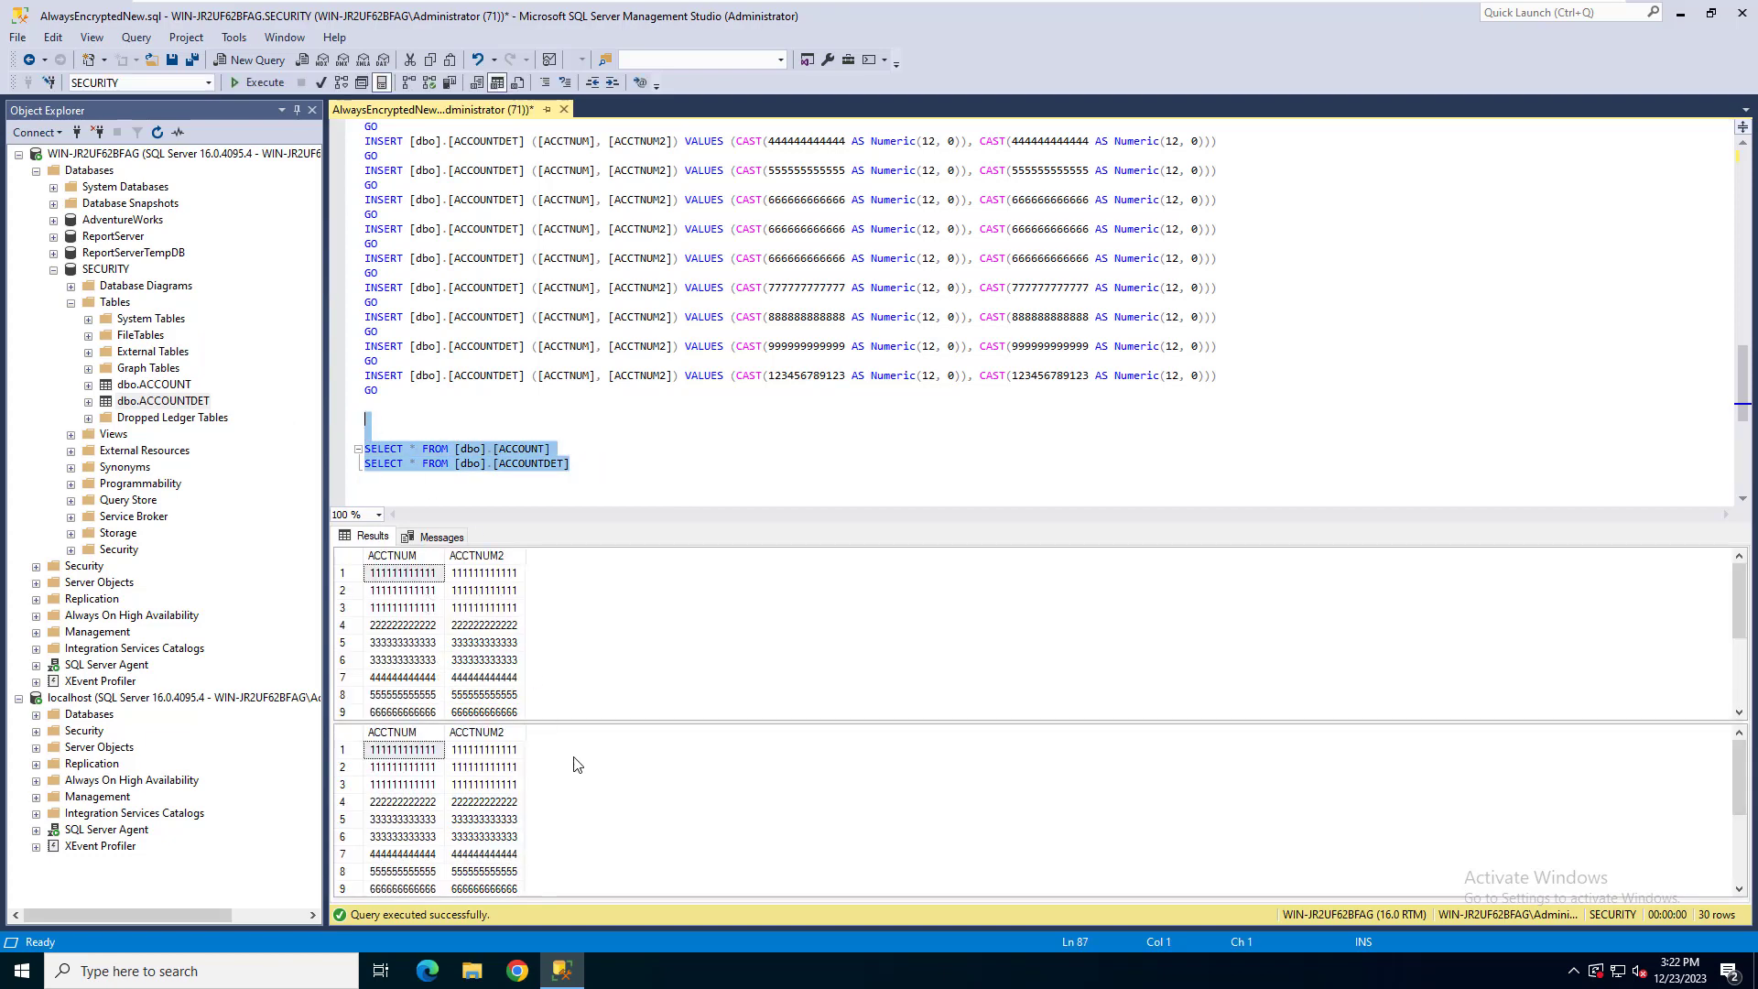
pyautogui.click(36, 173)
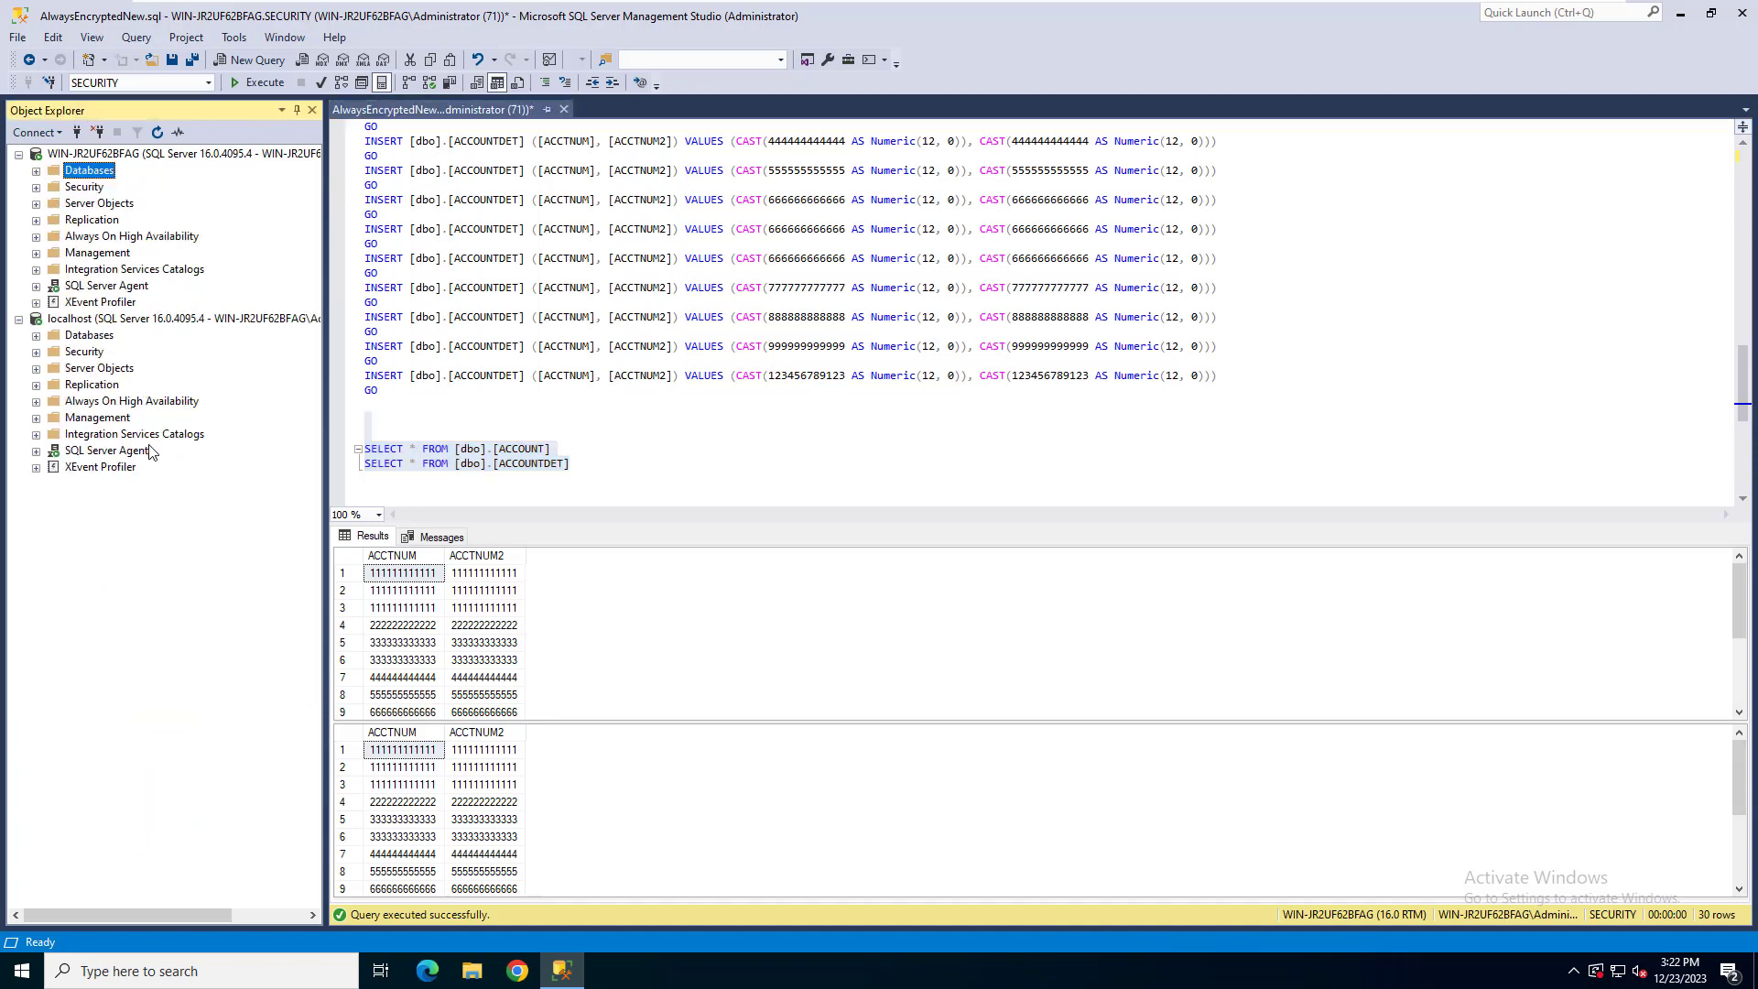
# Check the Always Encrypted options for a new Database Engine connection to localhost, and leave the dialog without connecting.
pyautogui.rightClick(106, 320)
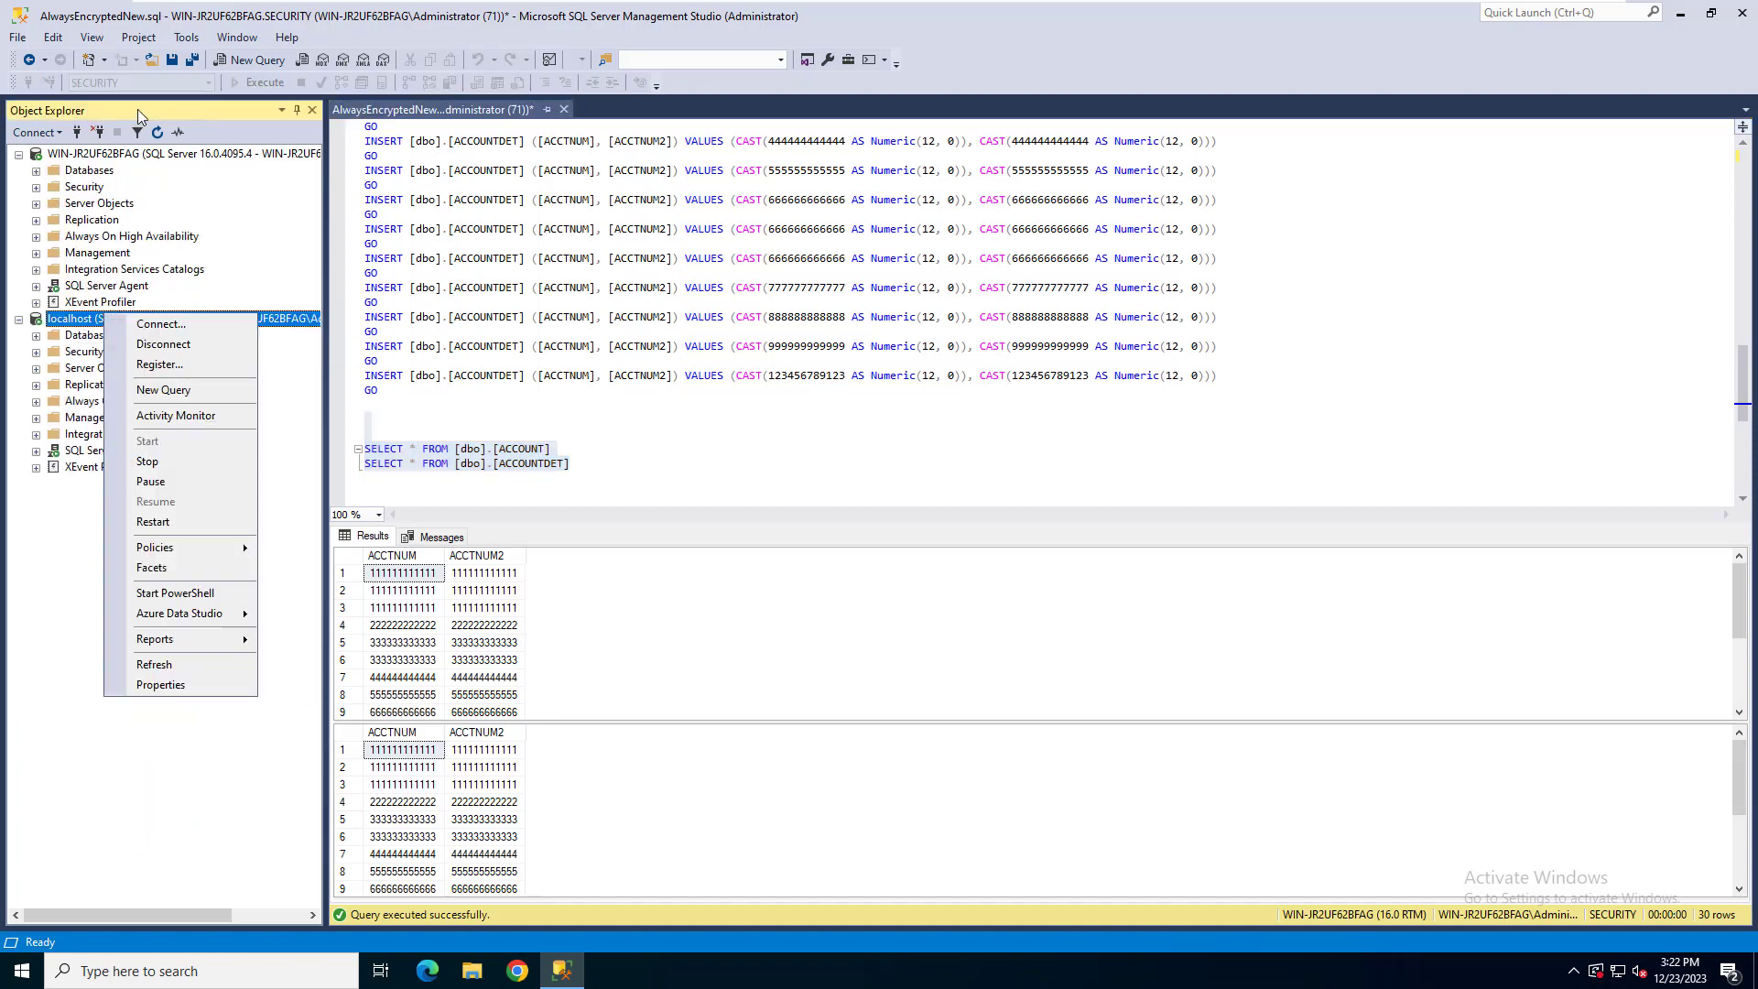
pyautogui.click(35, 133)
pyautogui.click(87, 153)
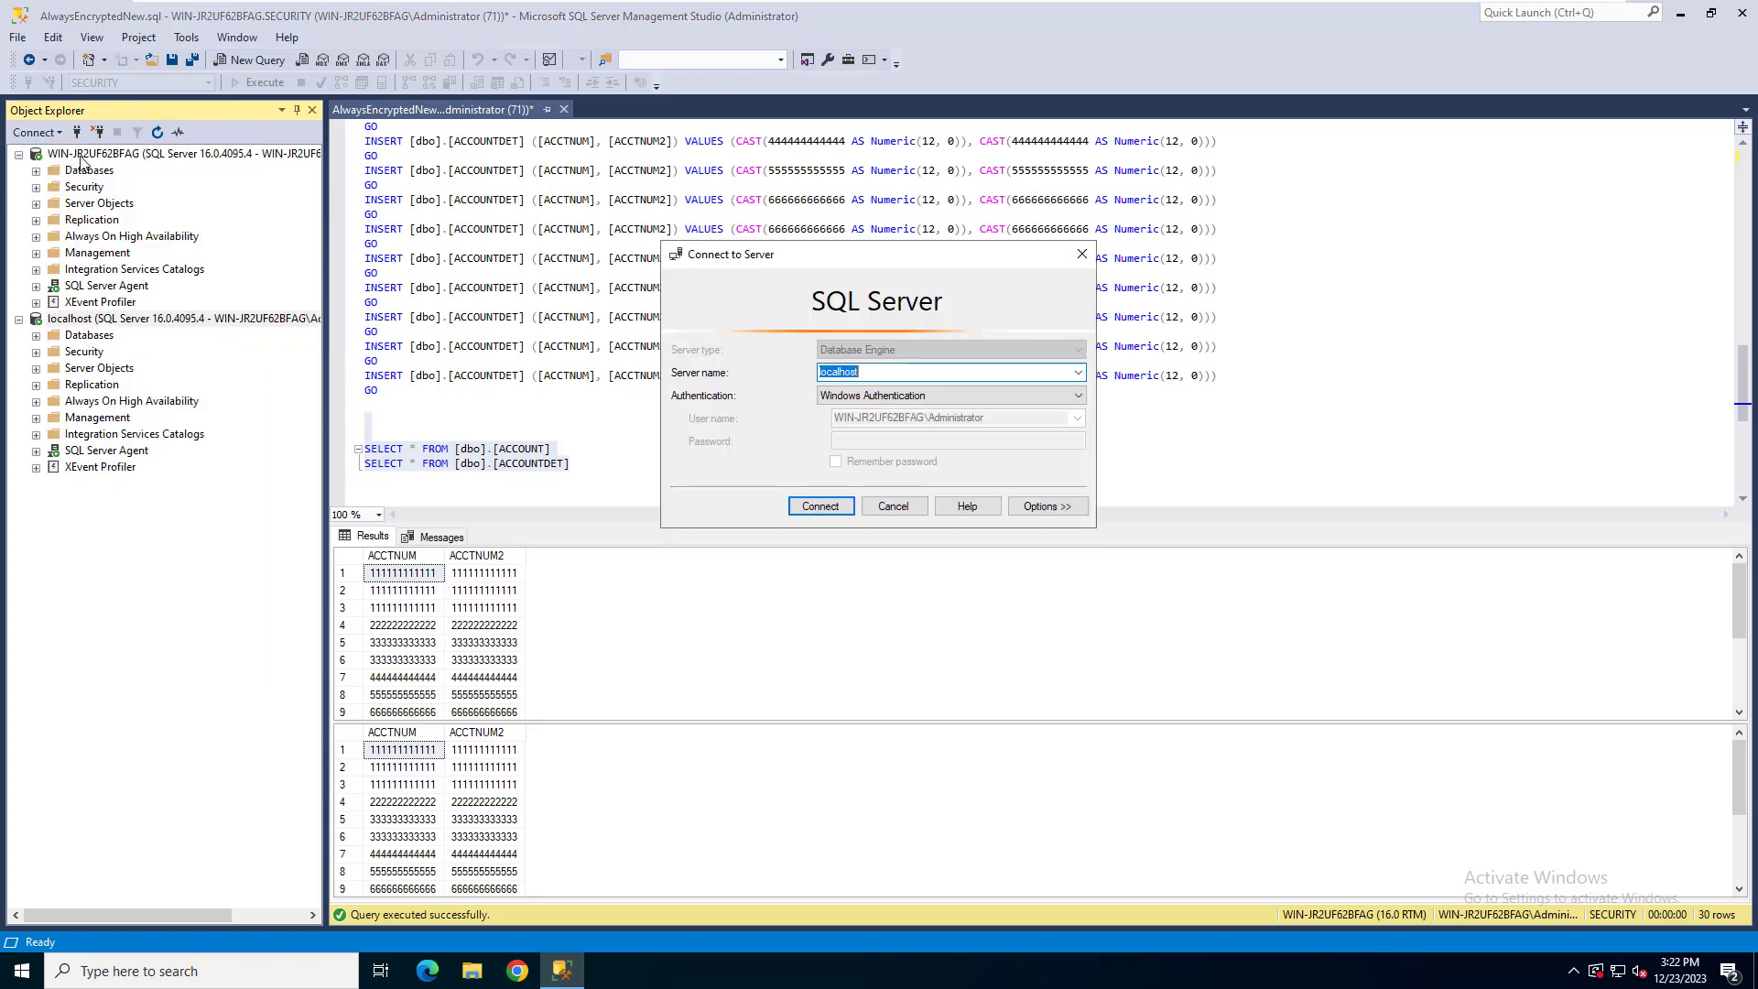
pyautogui.click(1050, 509)
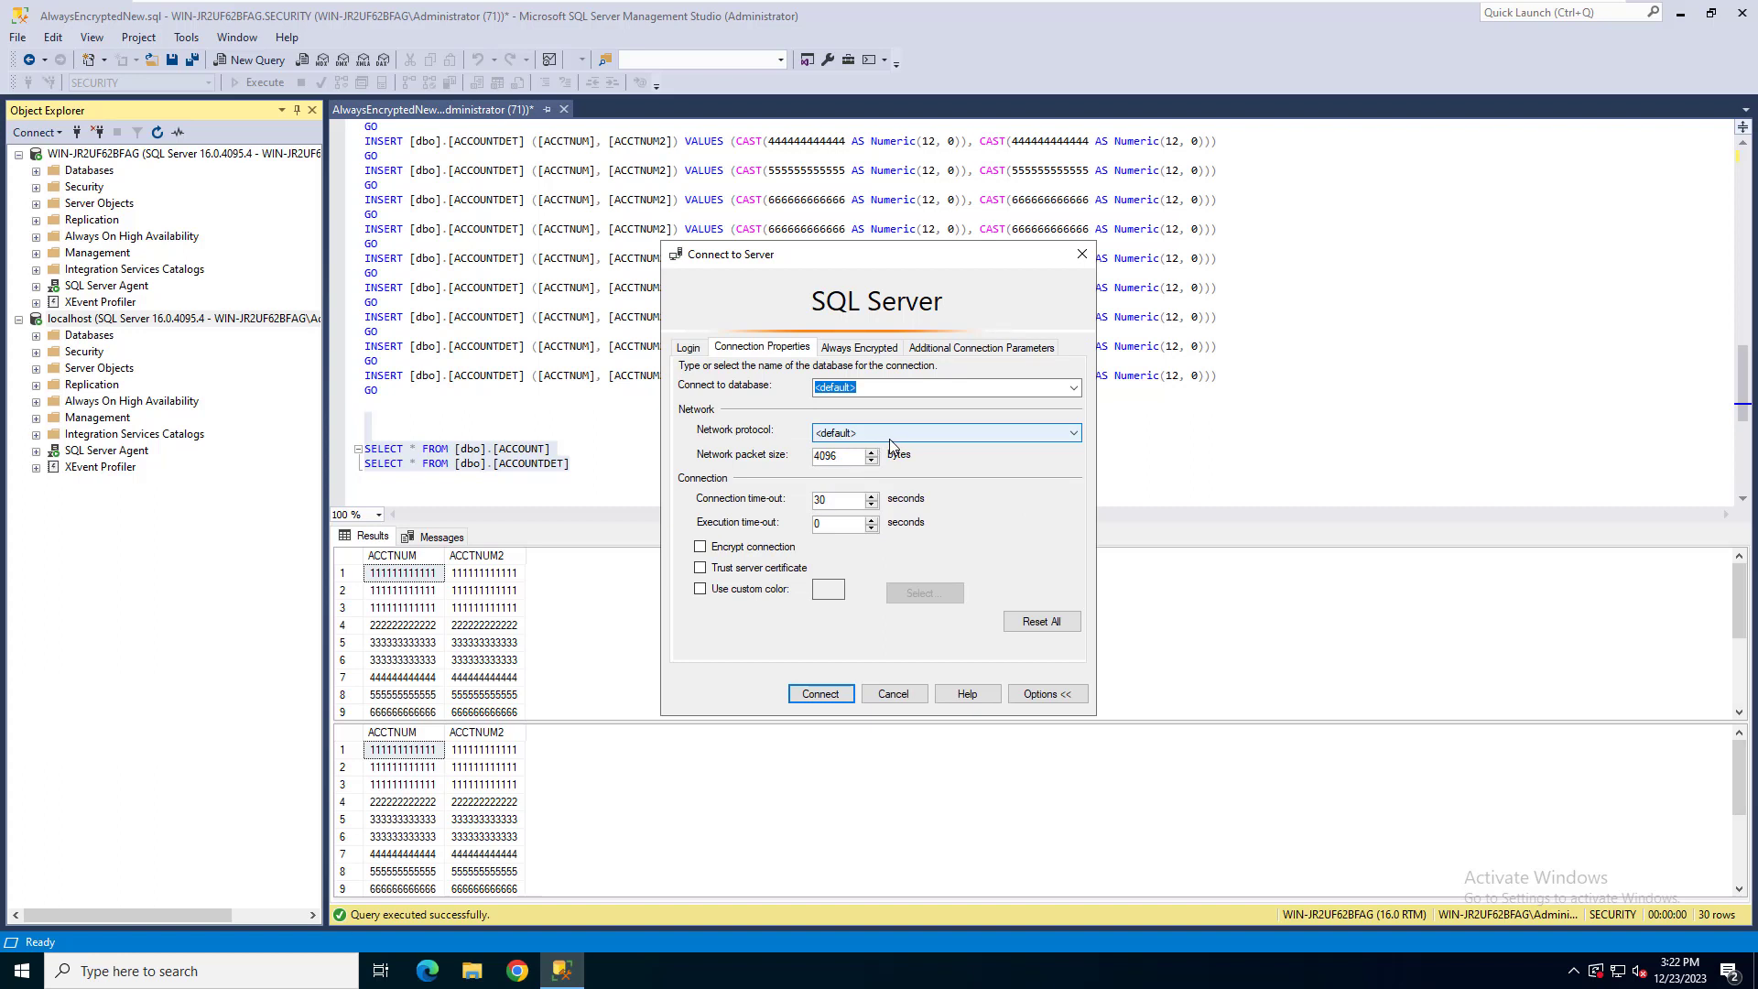
pyautogui.click(860, 349)
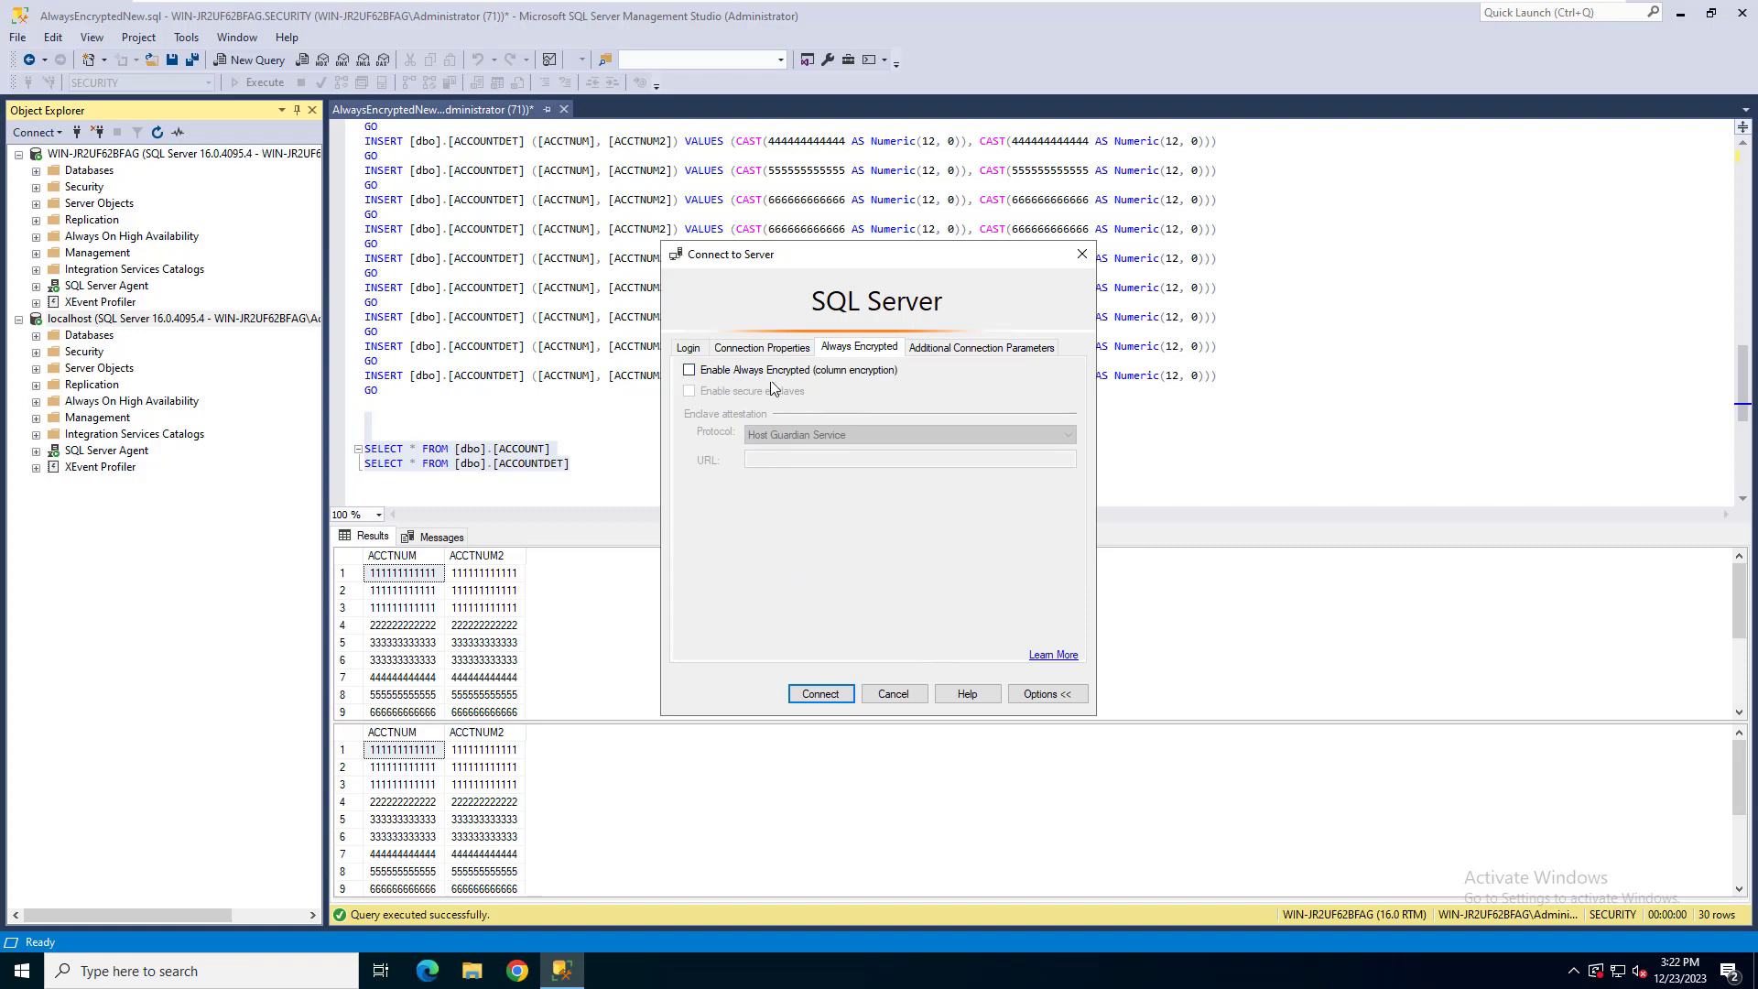
pyautogui.click(911, 694)
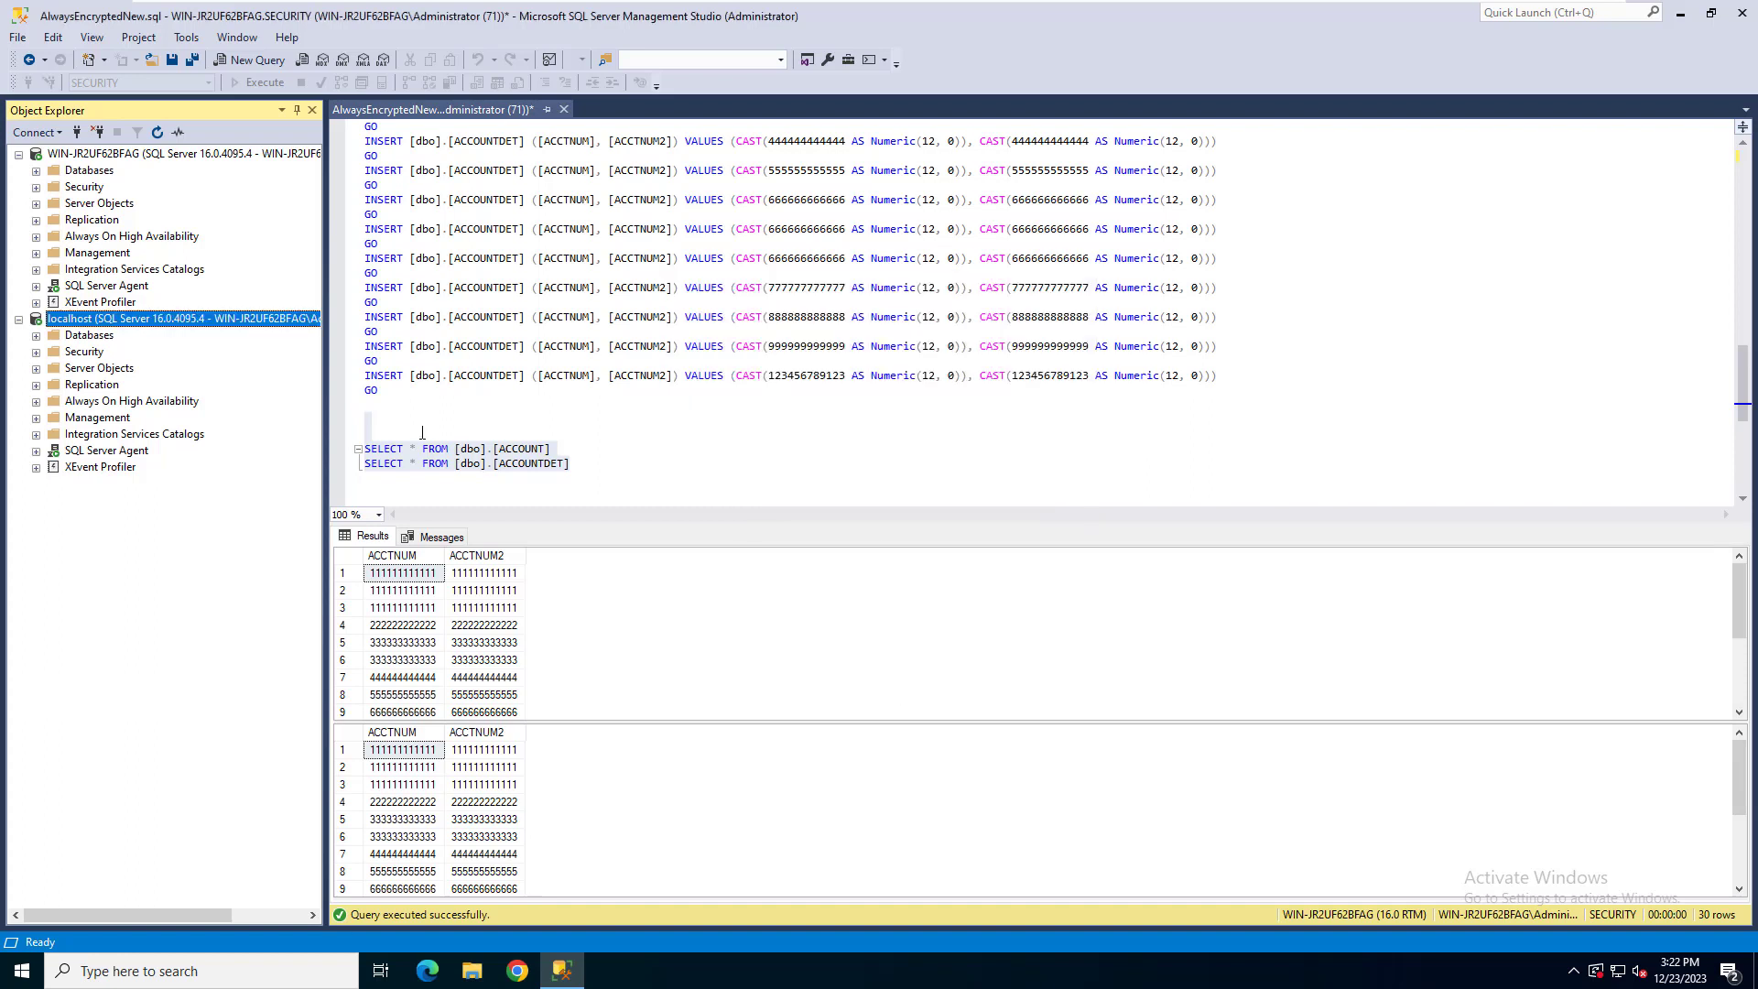
# Copy the ACCOUNT and ACCOUNTDET SELECT statements into a new query on the SECURITY database of the localhost server.
pyautogui.moveTo(619, 464); pyautogui.dragTo(341, 446)
pyautogui.hotkey('ctrl', 'c')
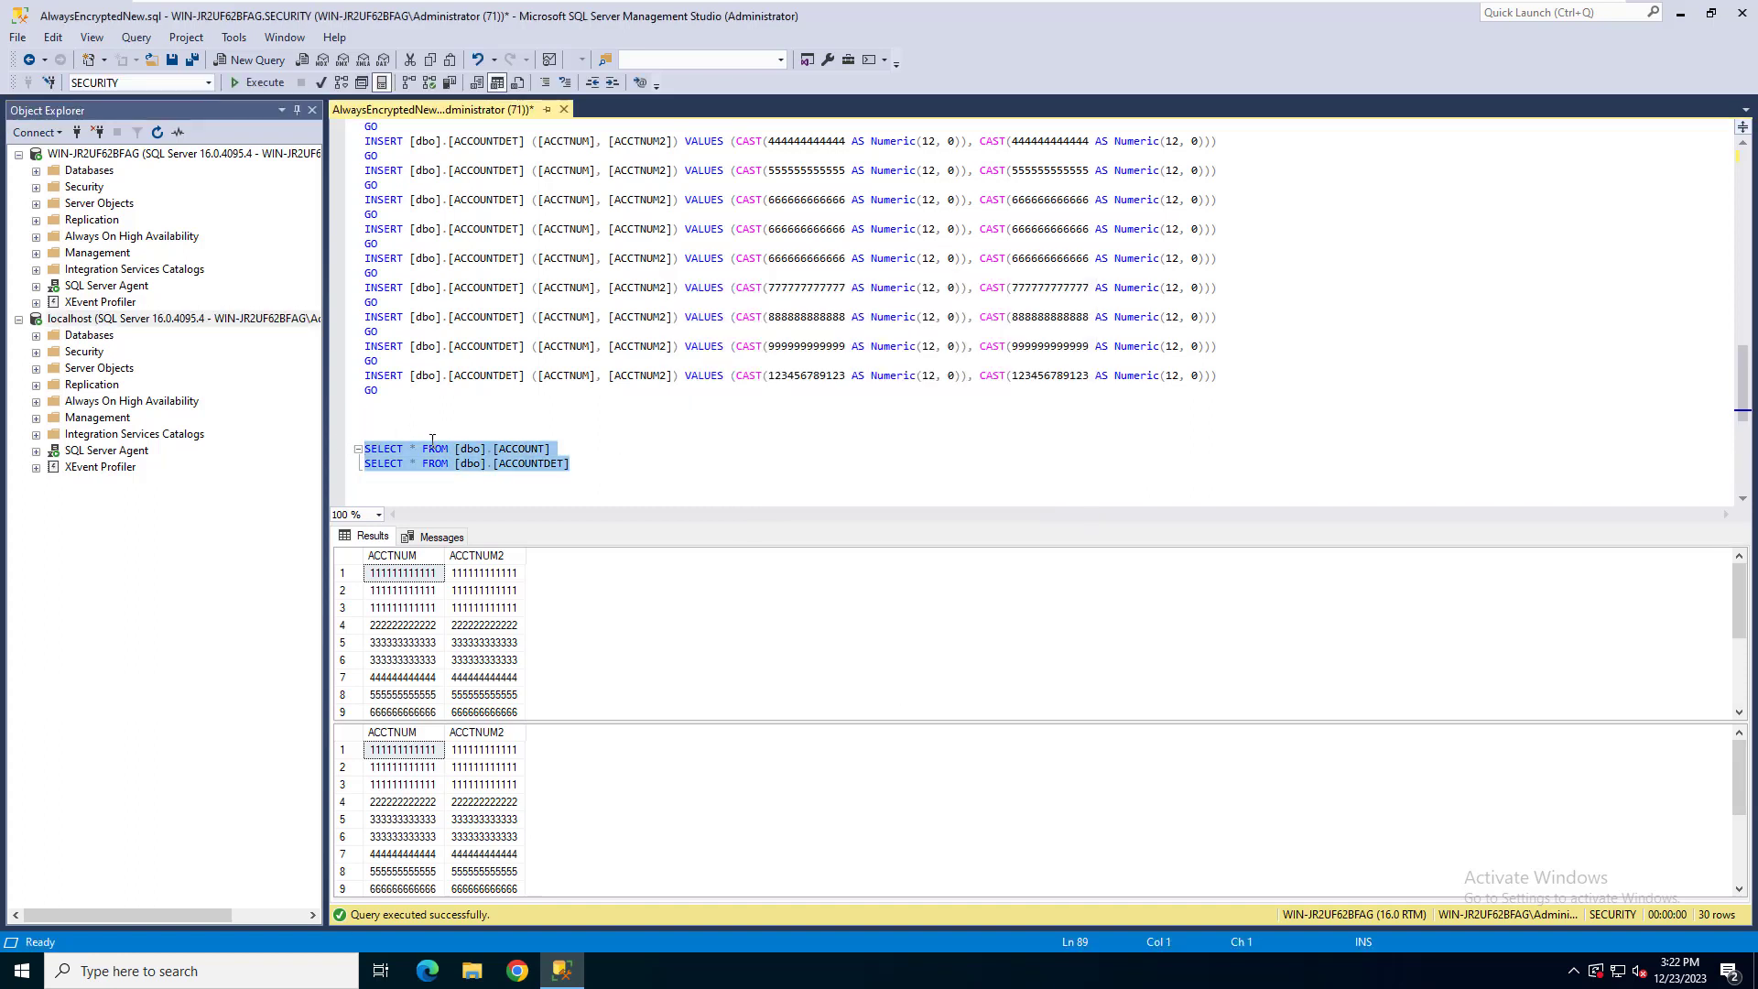
pyautogui.click(36, 335)
pyautogui.click(108, 435)
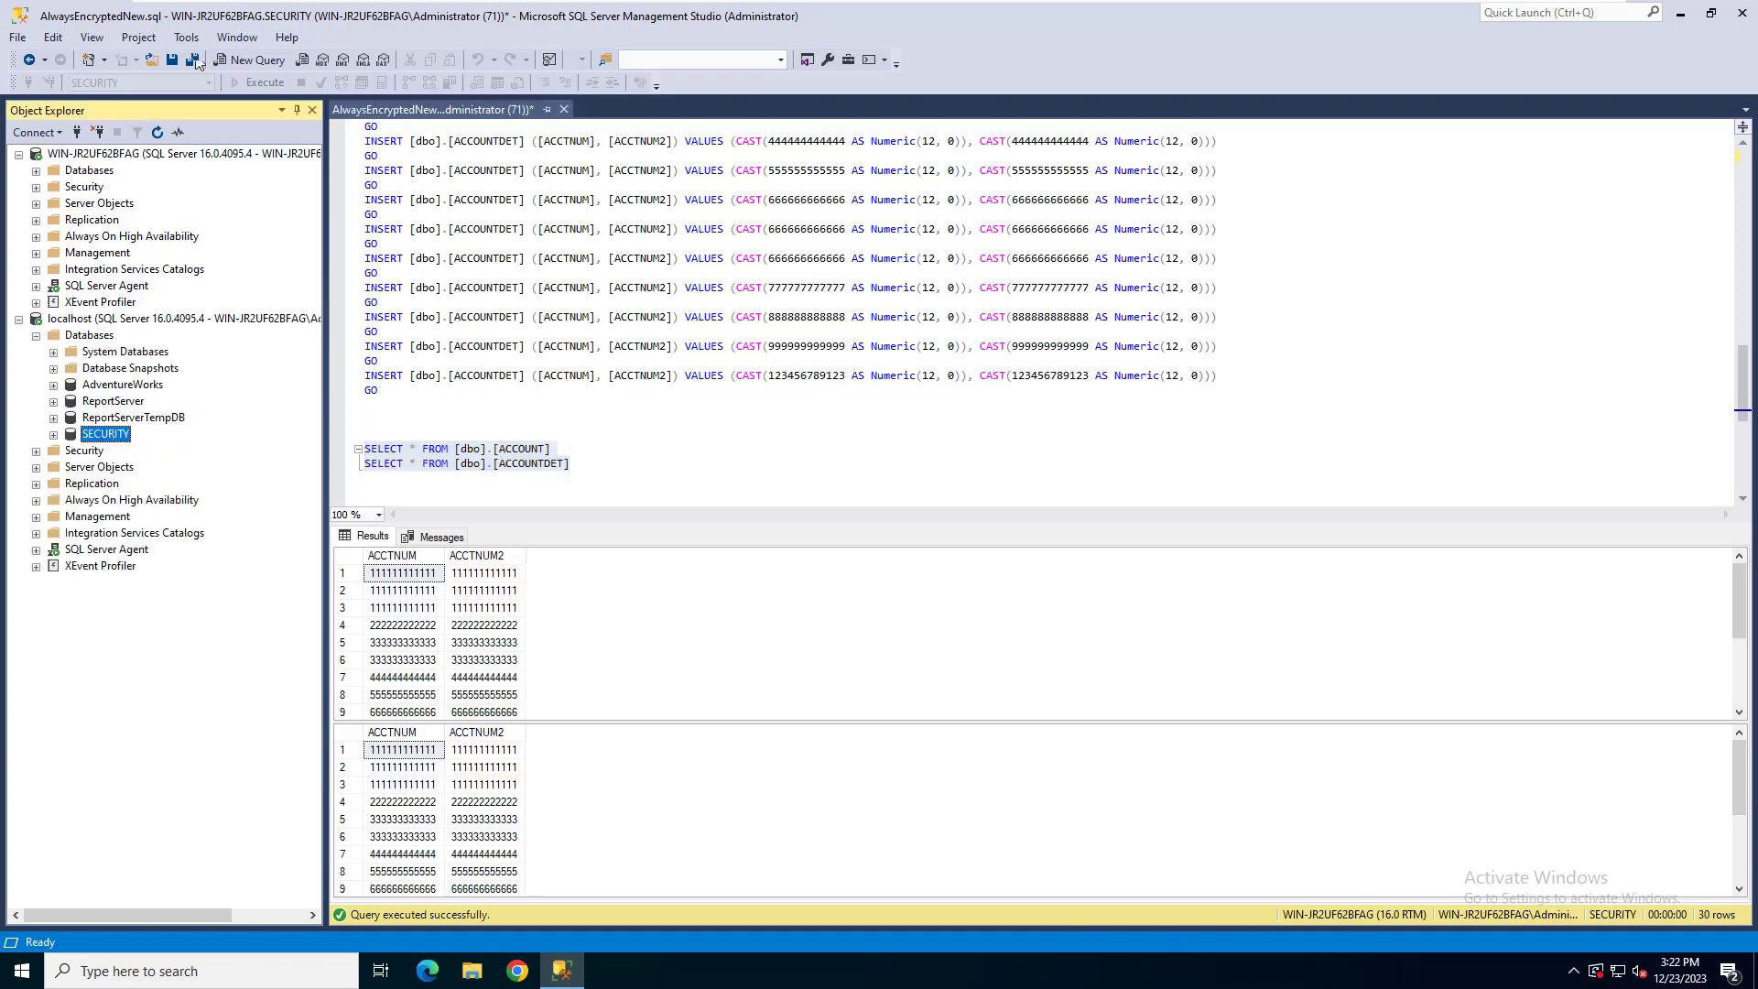
pyautogui.click(250, 62)
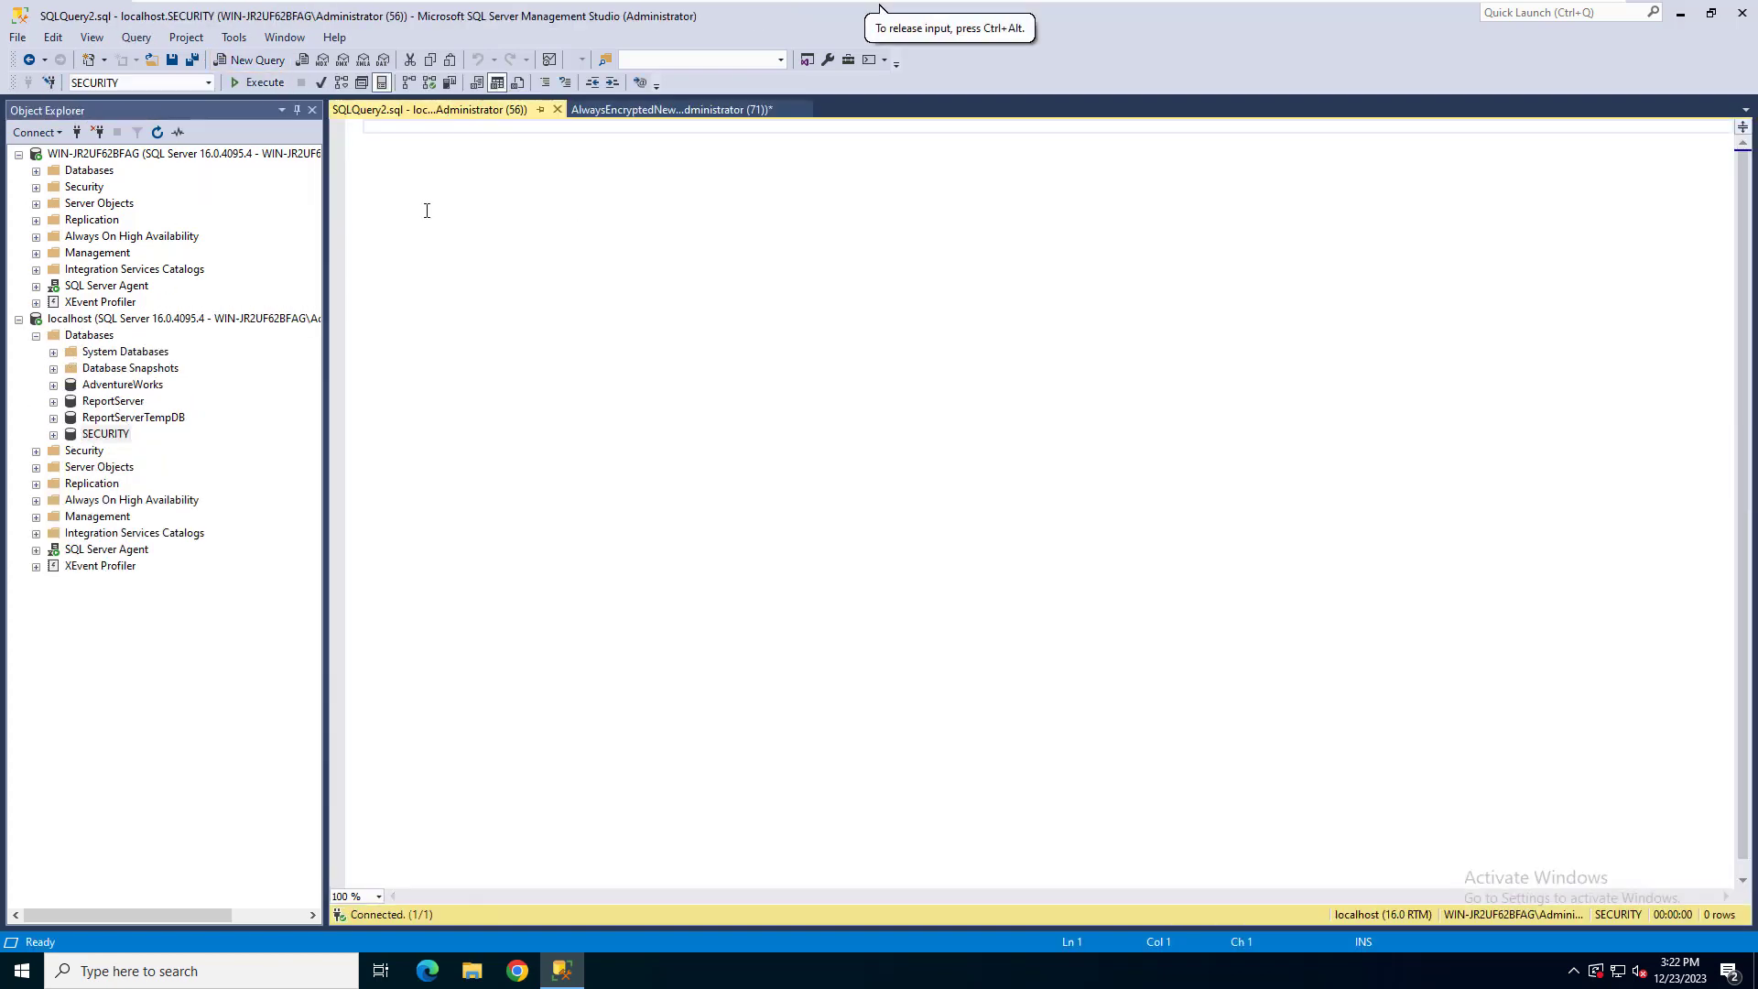
pyautogui.hotkey('ctrl', 'v')
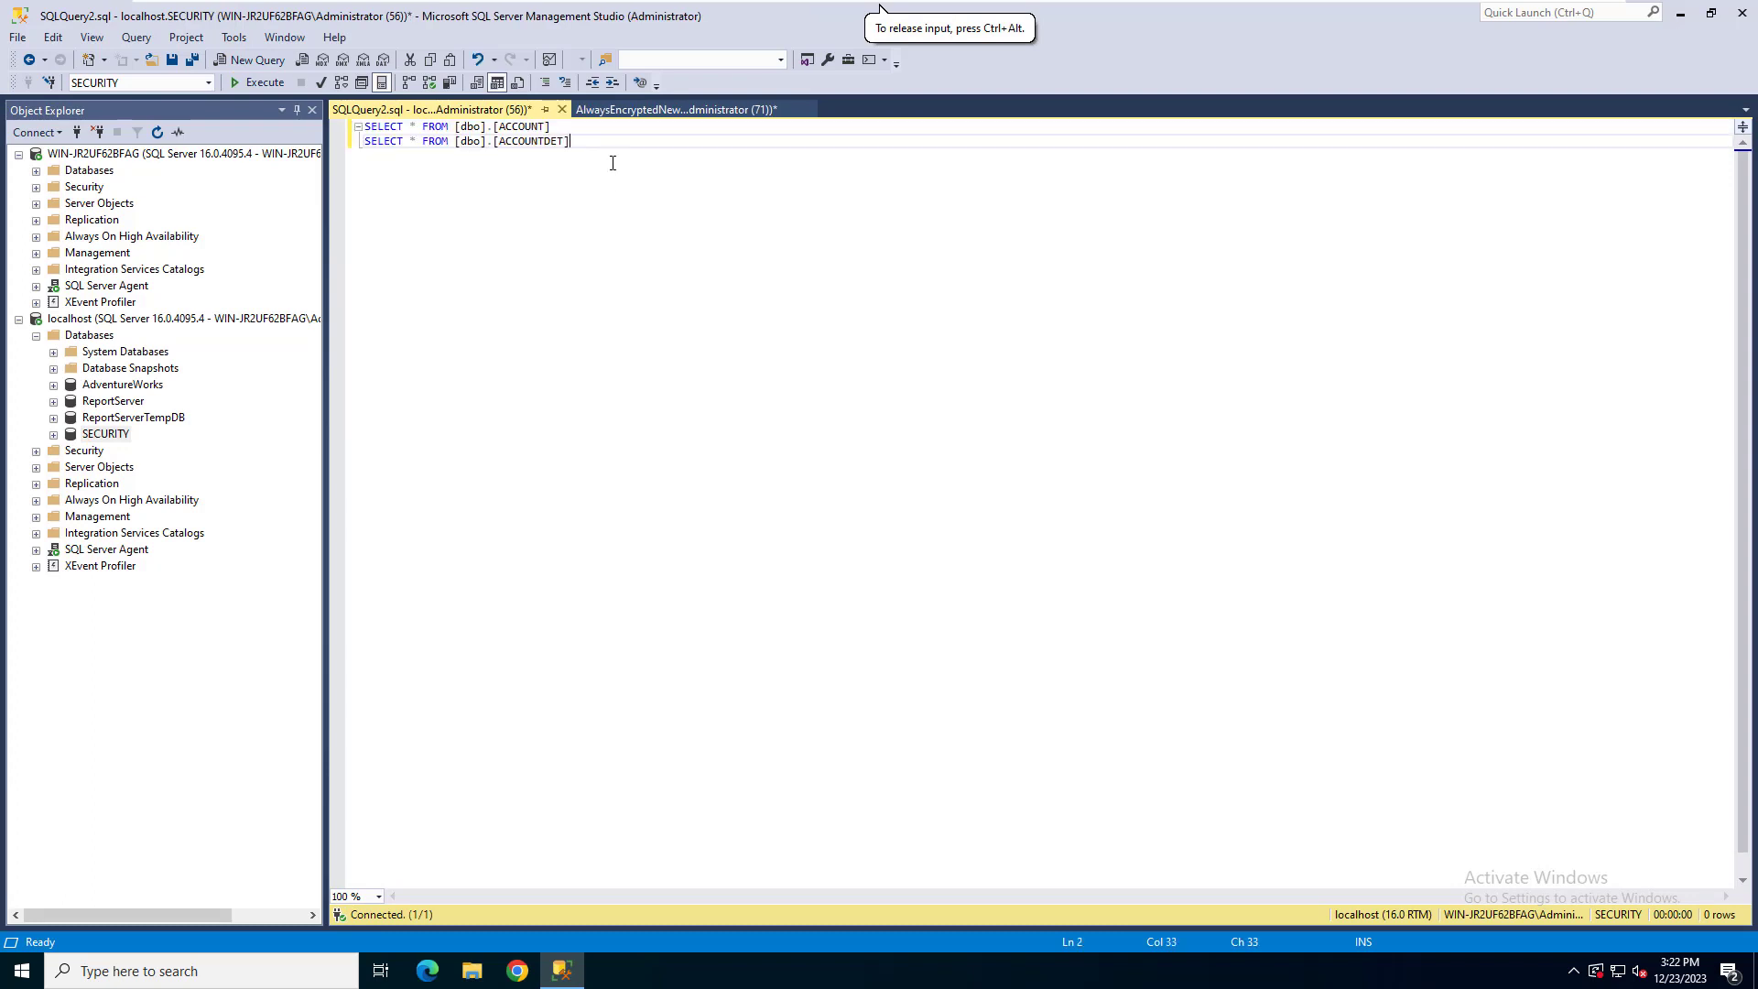
# Run both SELECT statements on localhost and widen the ACCTNUM column in both result grids to fit the full encrypted values.
pyautogui.moveTo(612, 157); pyautogui.dragTo(365, 125)
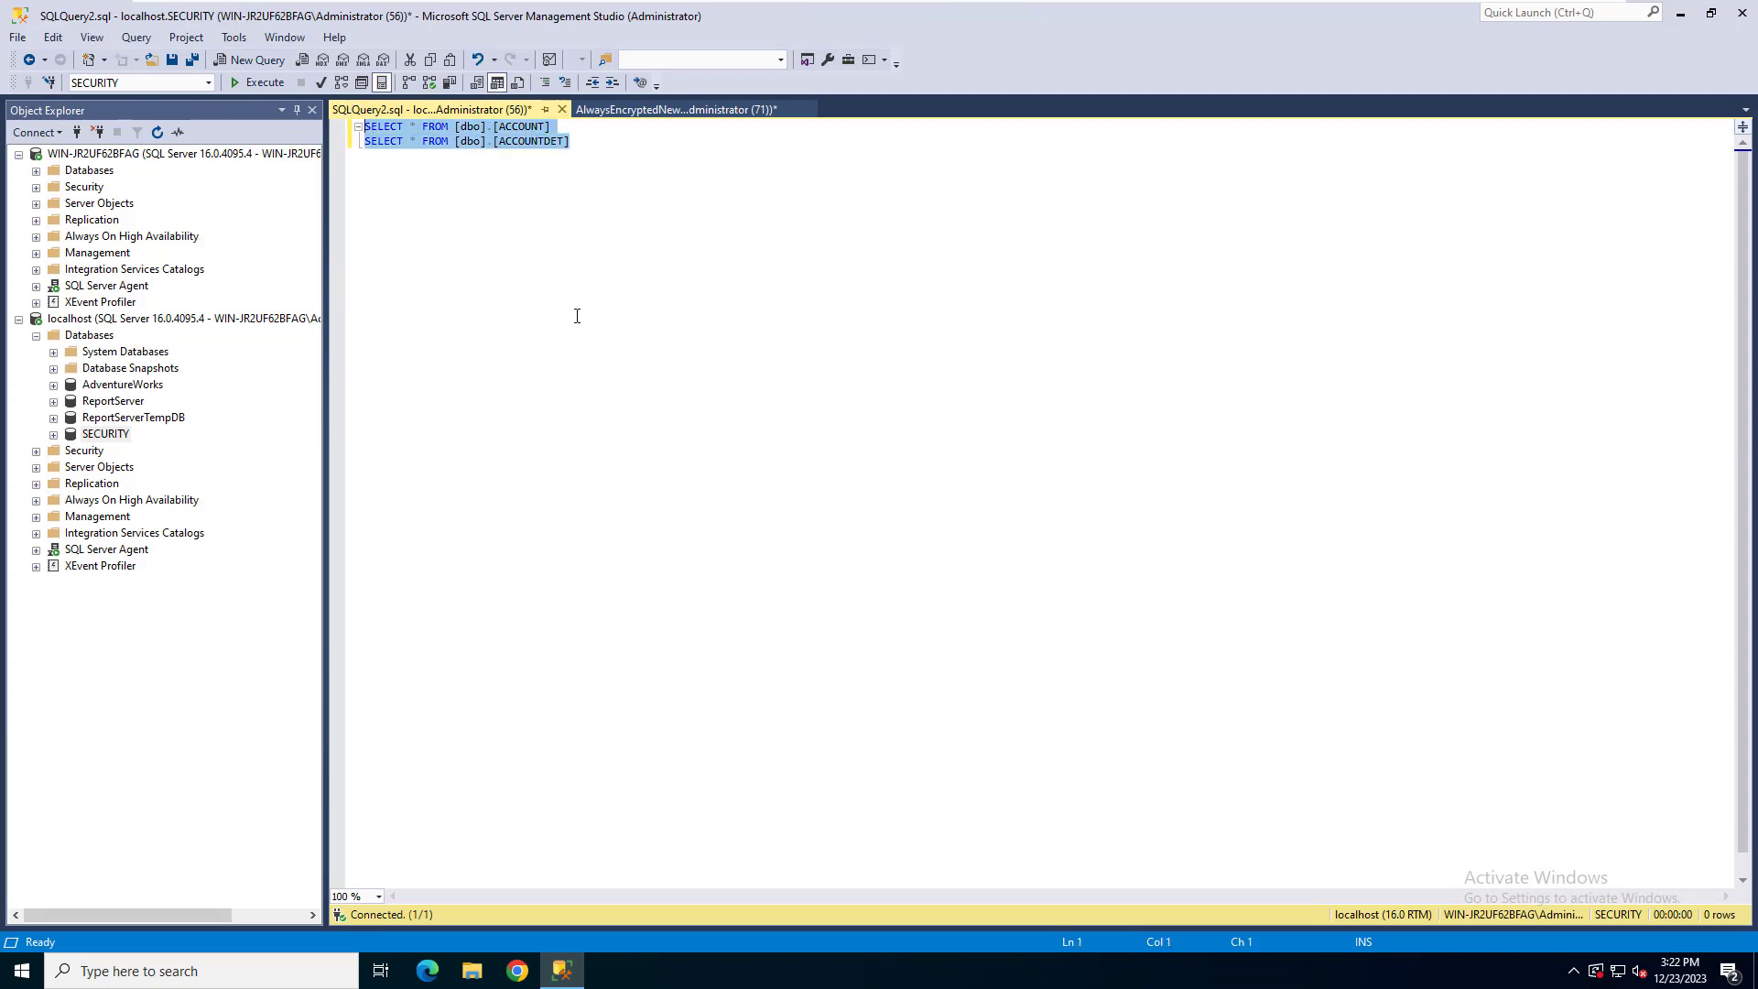
pyautogui.press('F5')
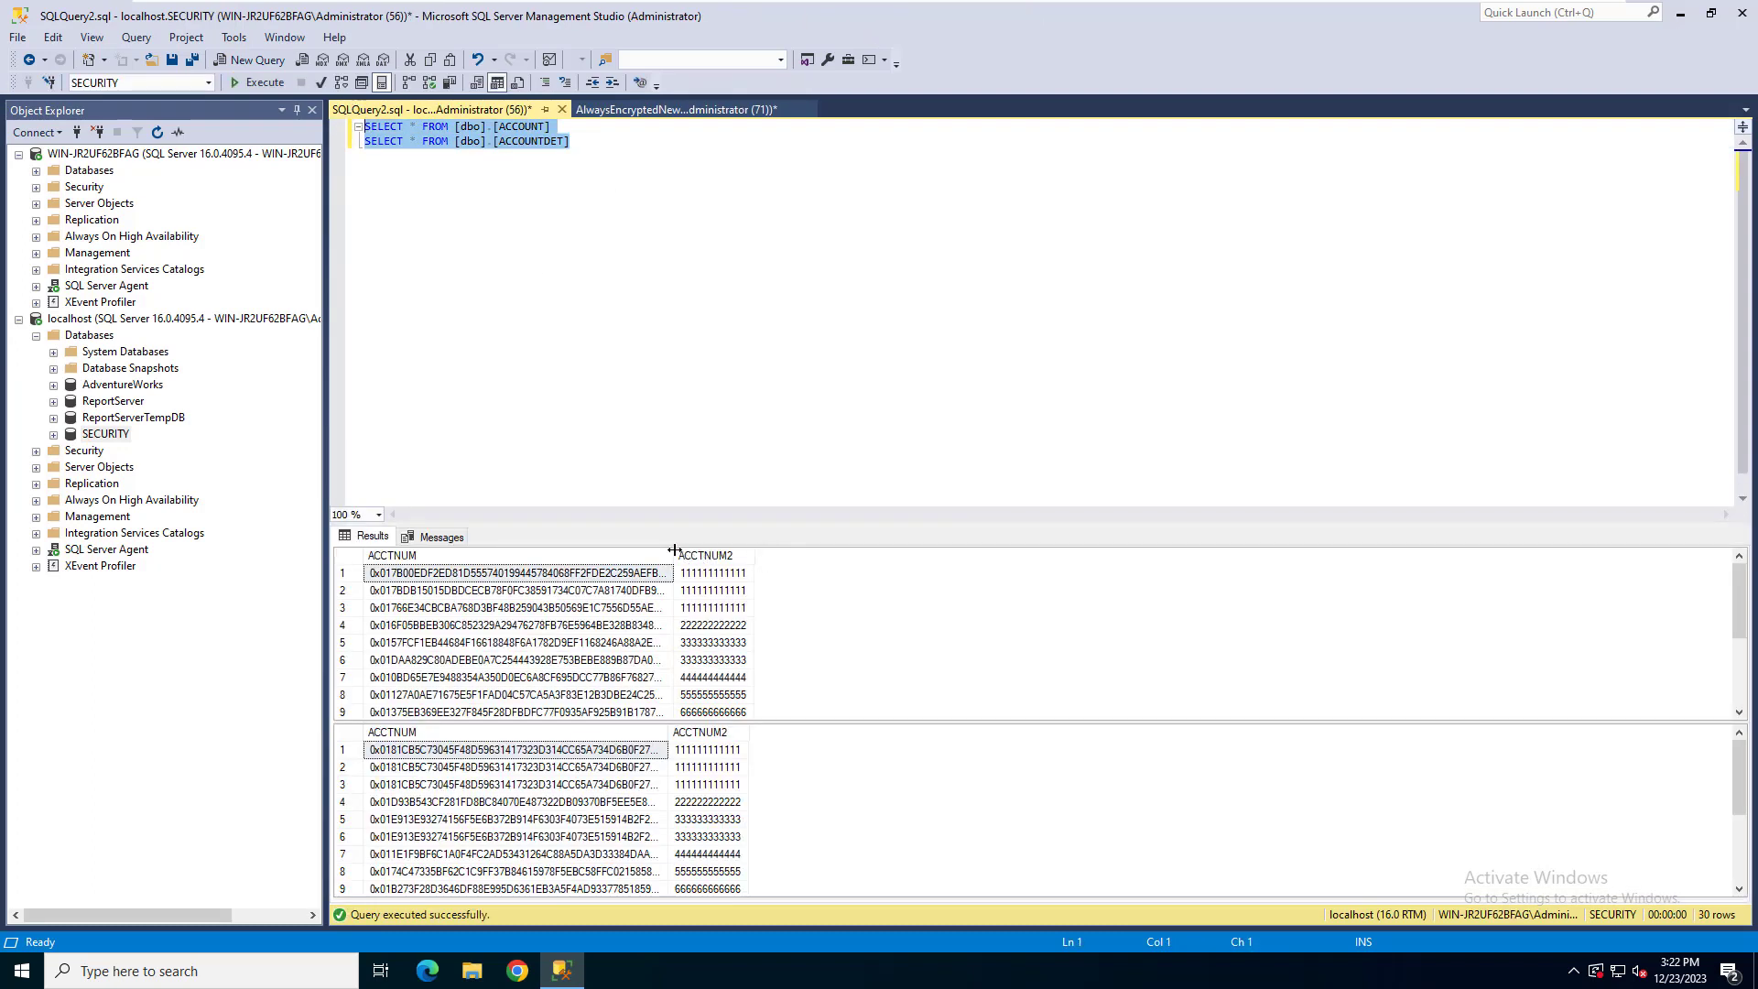
pyautogui.moveTo(673, 556); pyautogui.dragTo(1105, 555)
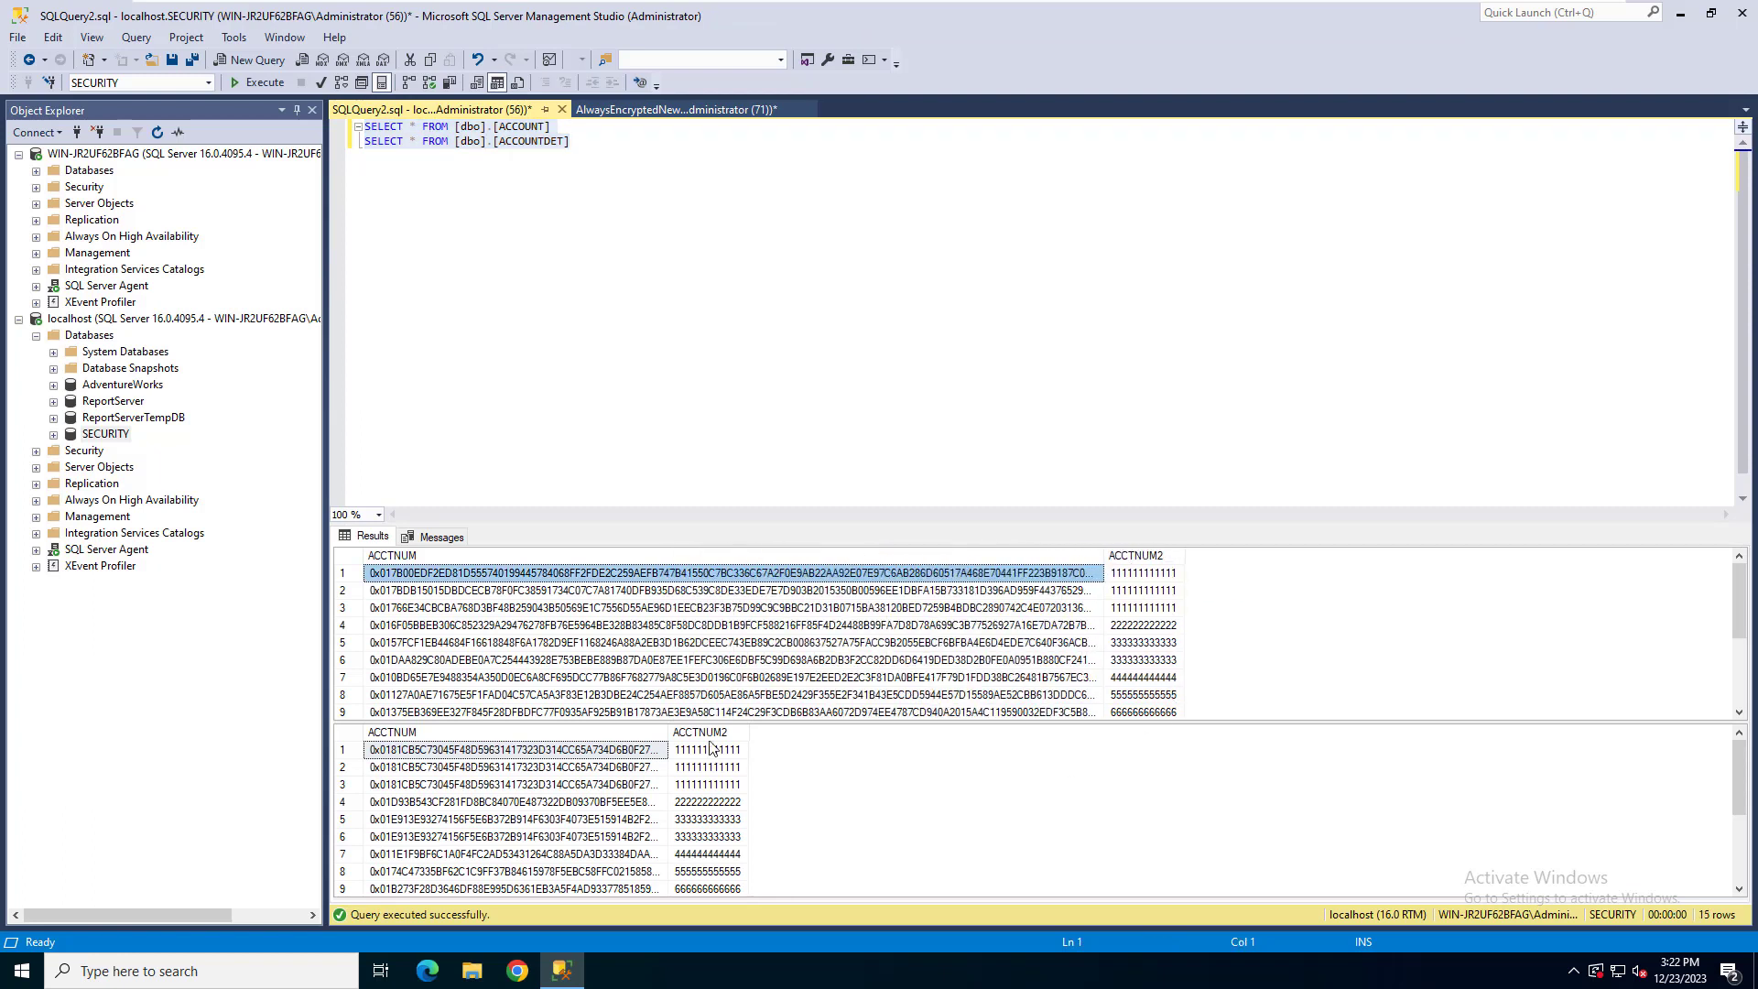
pyautogui.moveTo(673, 733); pyautogui.dragTo(1284, 733)
pyautogui.moveTo(1105, 556); pyautogui.dragTo(1331, 568)
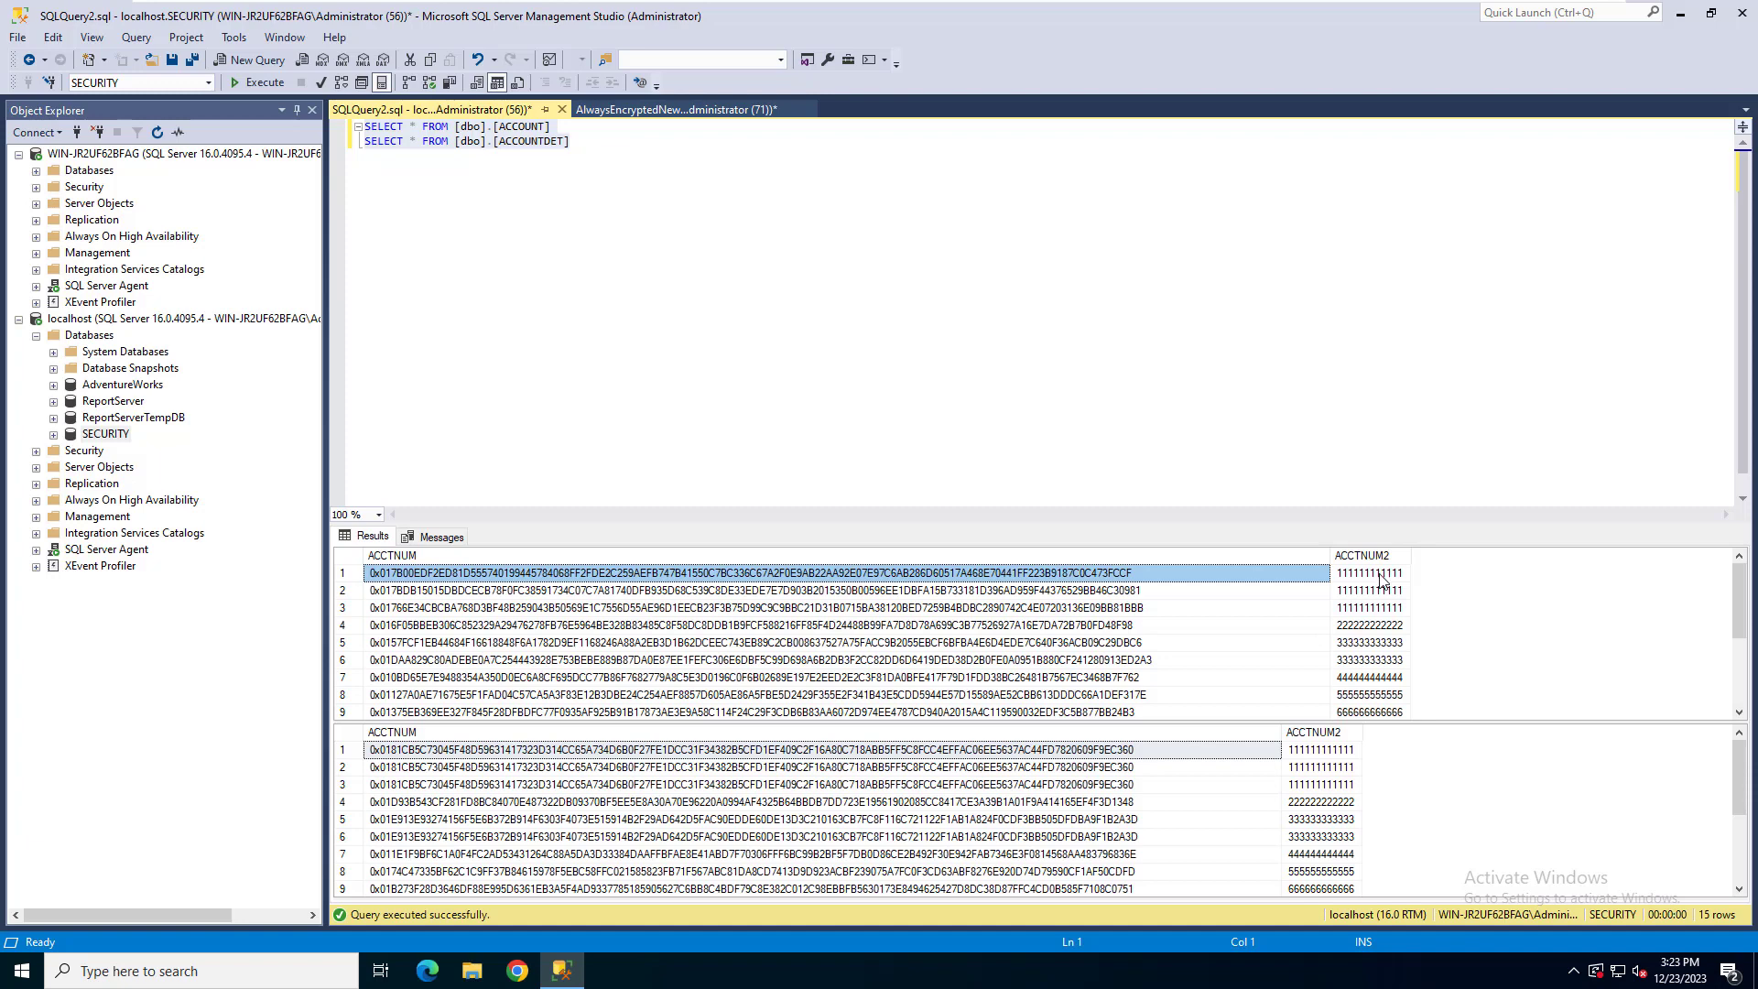
# Compare the Randomized ACCTNUM values in the ACCOUNT results across rows that share the same ACCTNUM2 value.
pyautogui.click(1141, 594)
pyautogui.click(1151, 608)
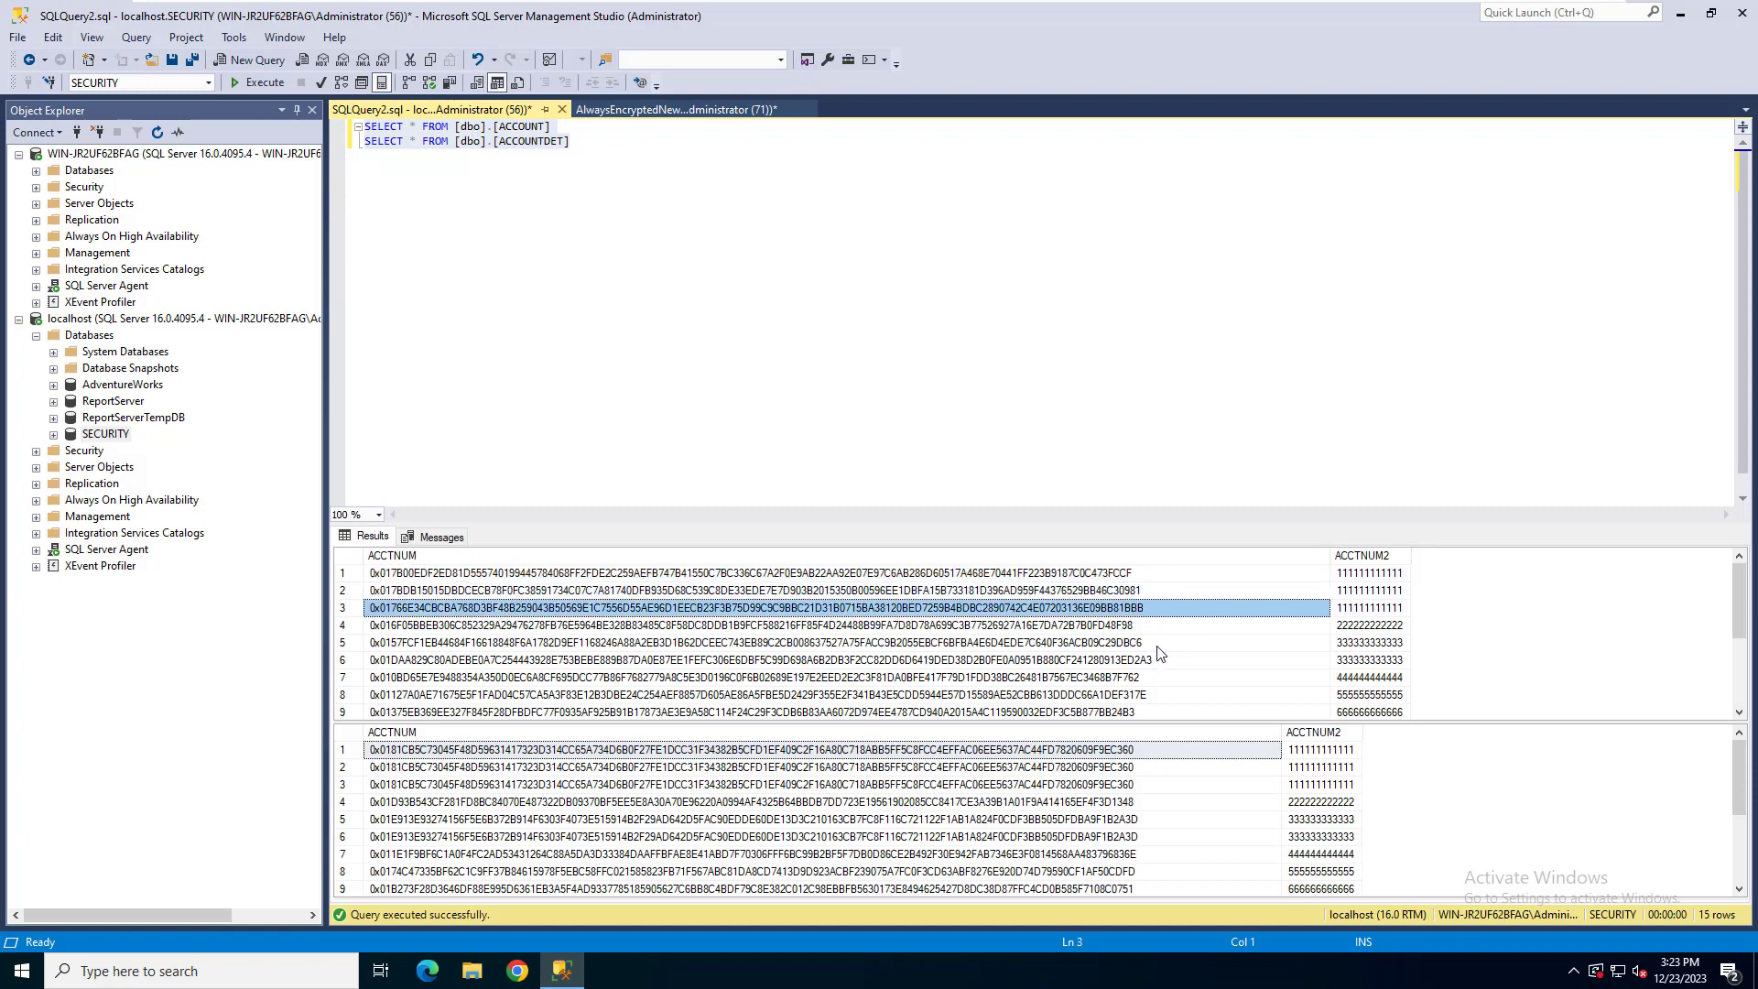
pyautogui.click(1152, 643)
pyautogui.click(1145, 659)
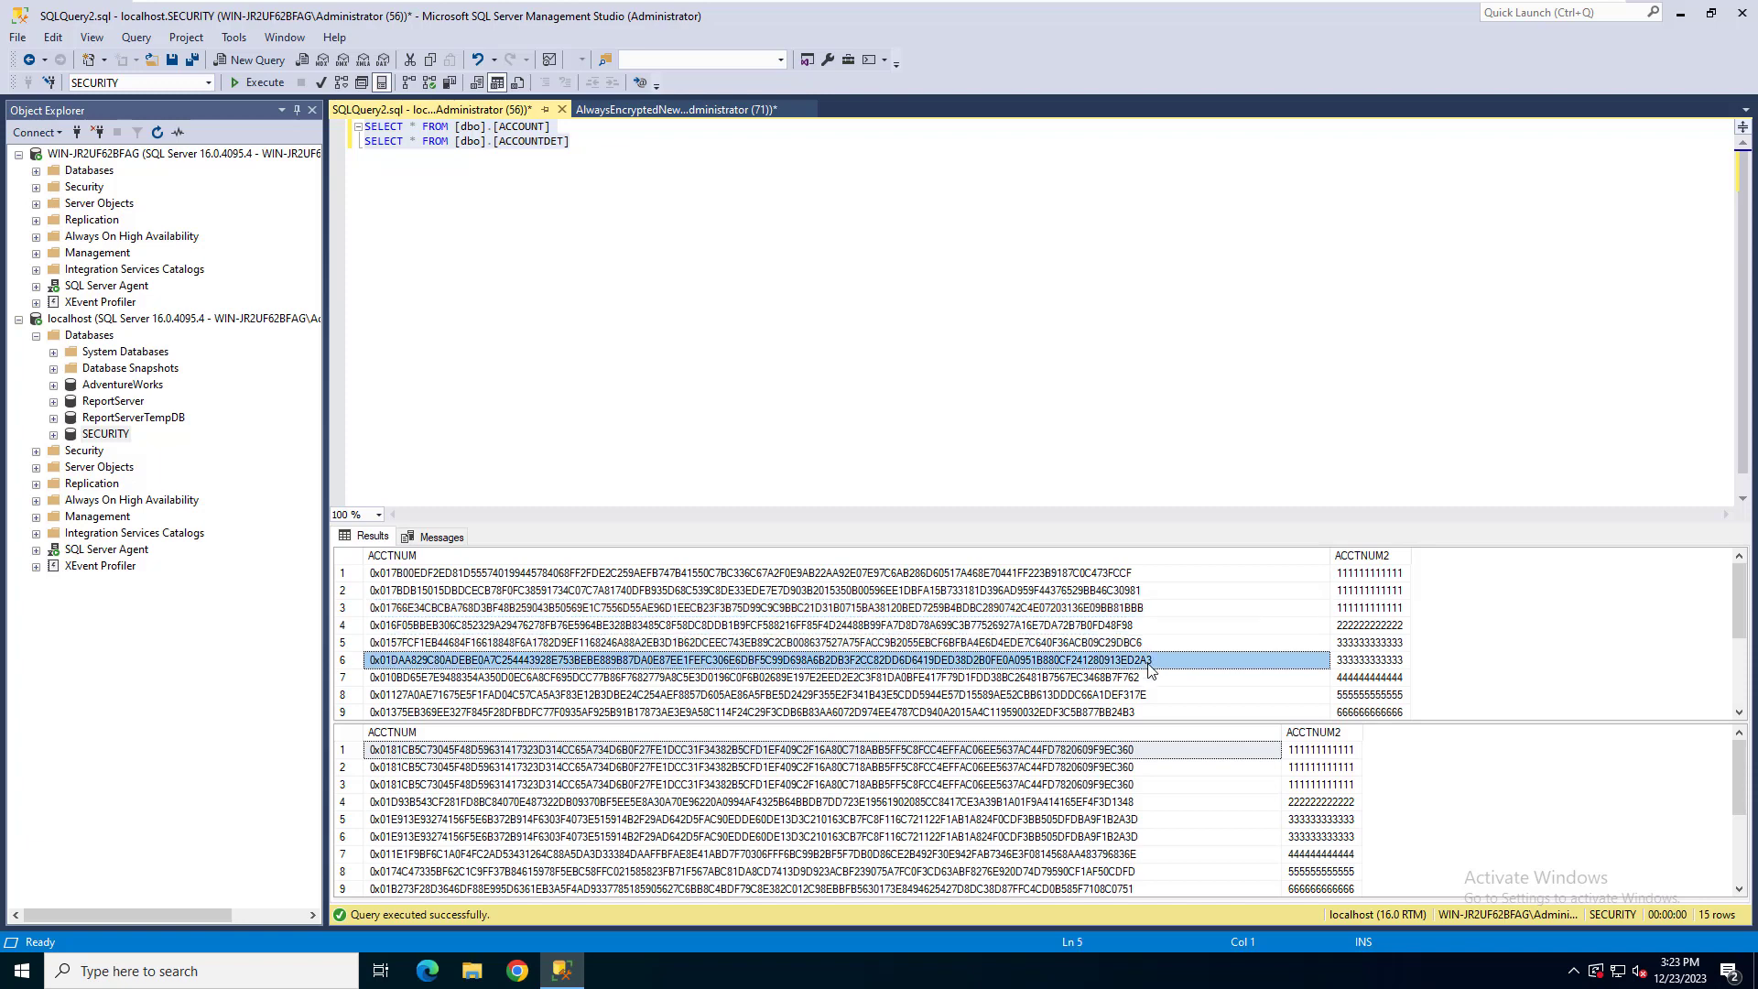
pyautogui.press('Up')
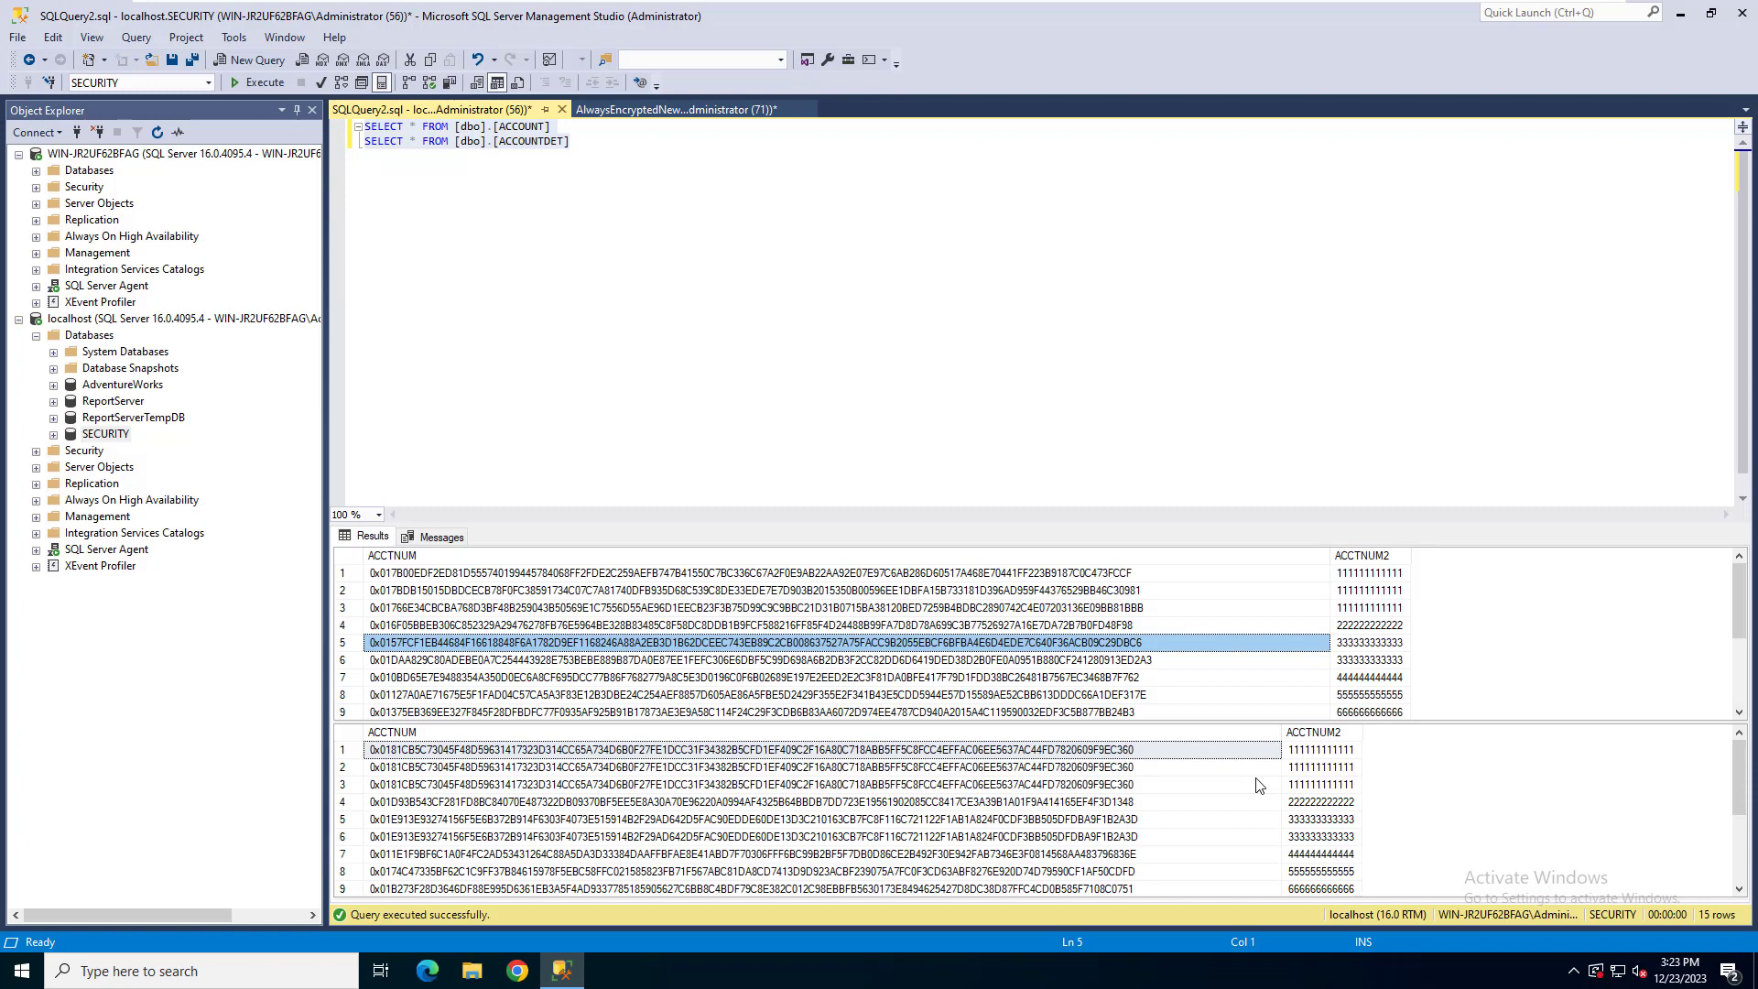
# Compare the Deterministic ACCTNUM values in the ACCOUNTDET results for rows with matching ACCTNUM2, including rows 1 to 6 and 9 to 11.
pyautogui.click(1139, 751)
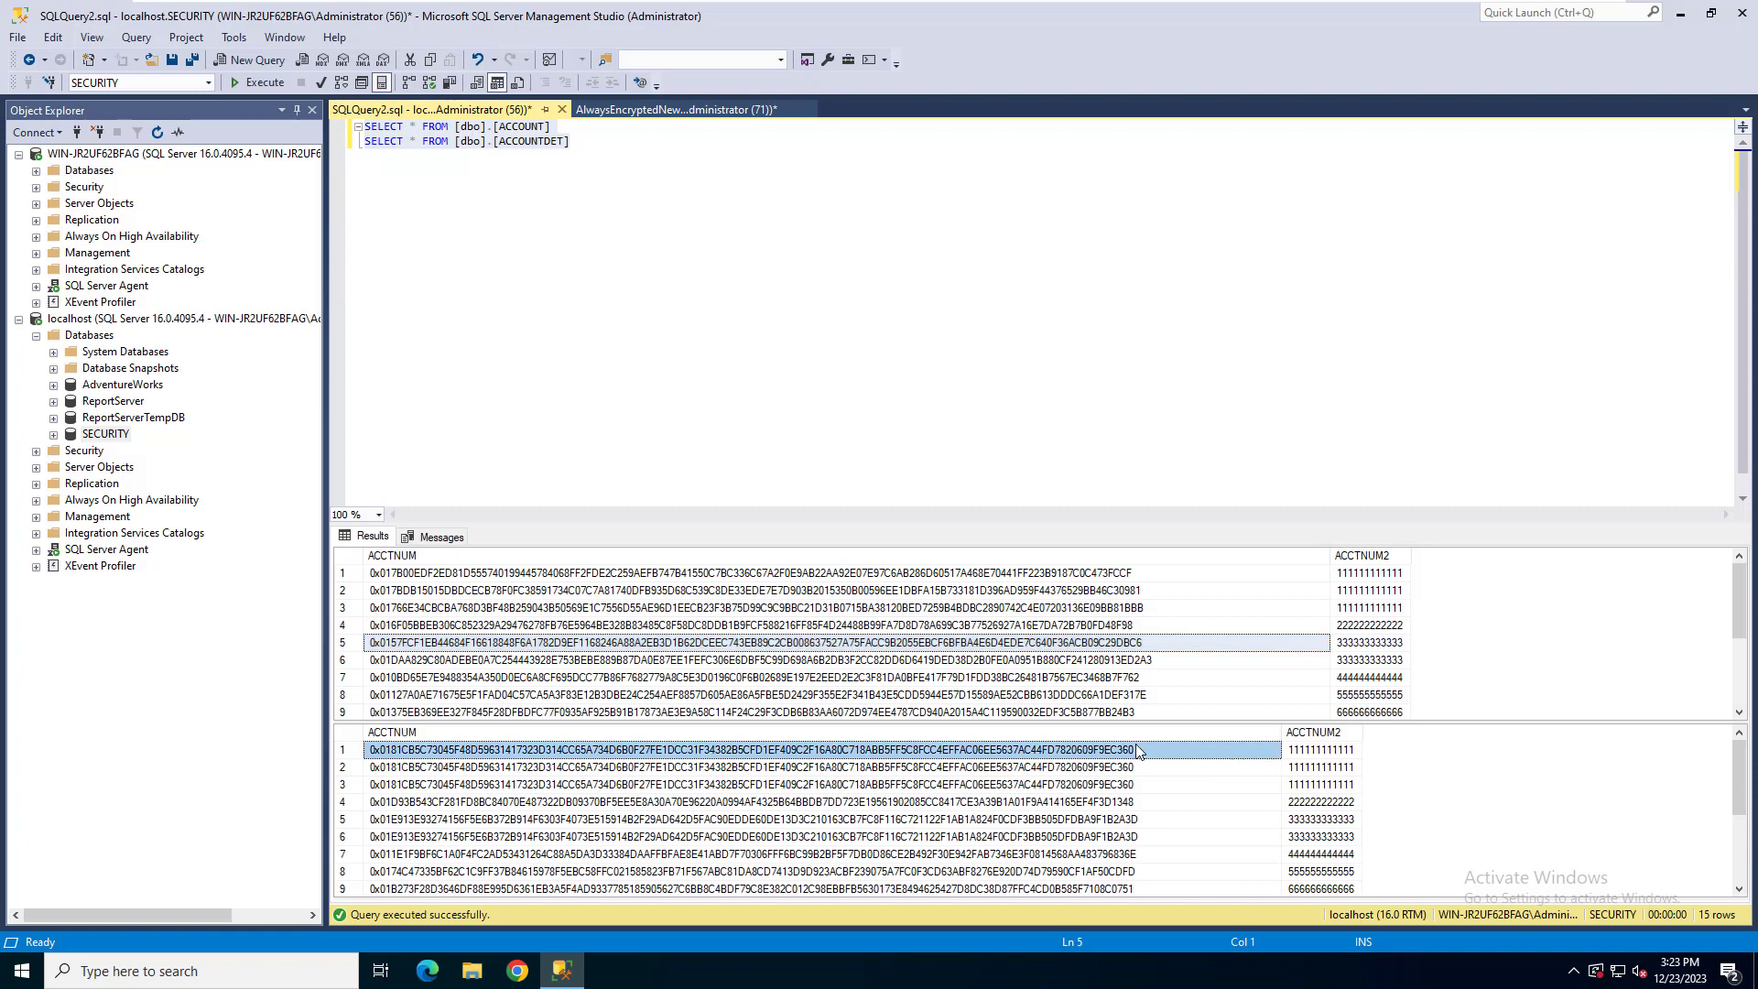
pyautogui.click(1140, 767)
pyautogui.click(1159, 785)
pyautogui.click(1165, 805)
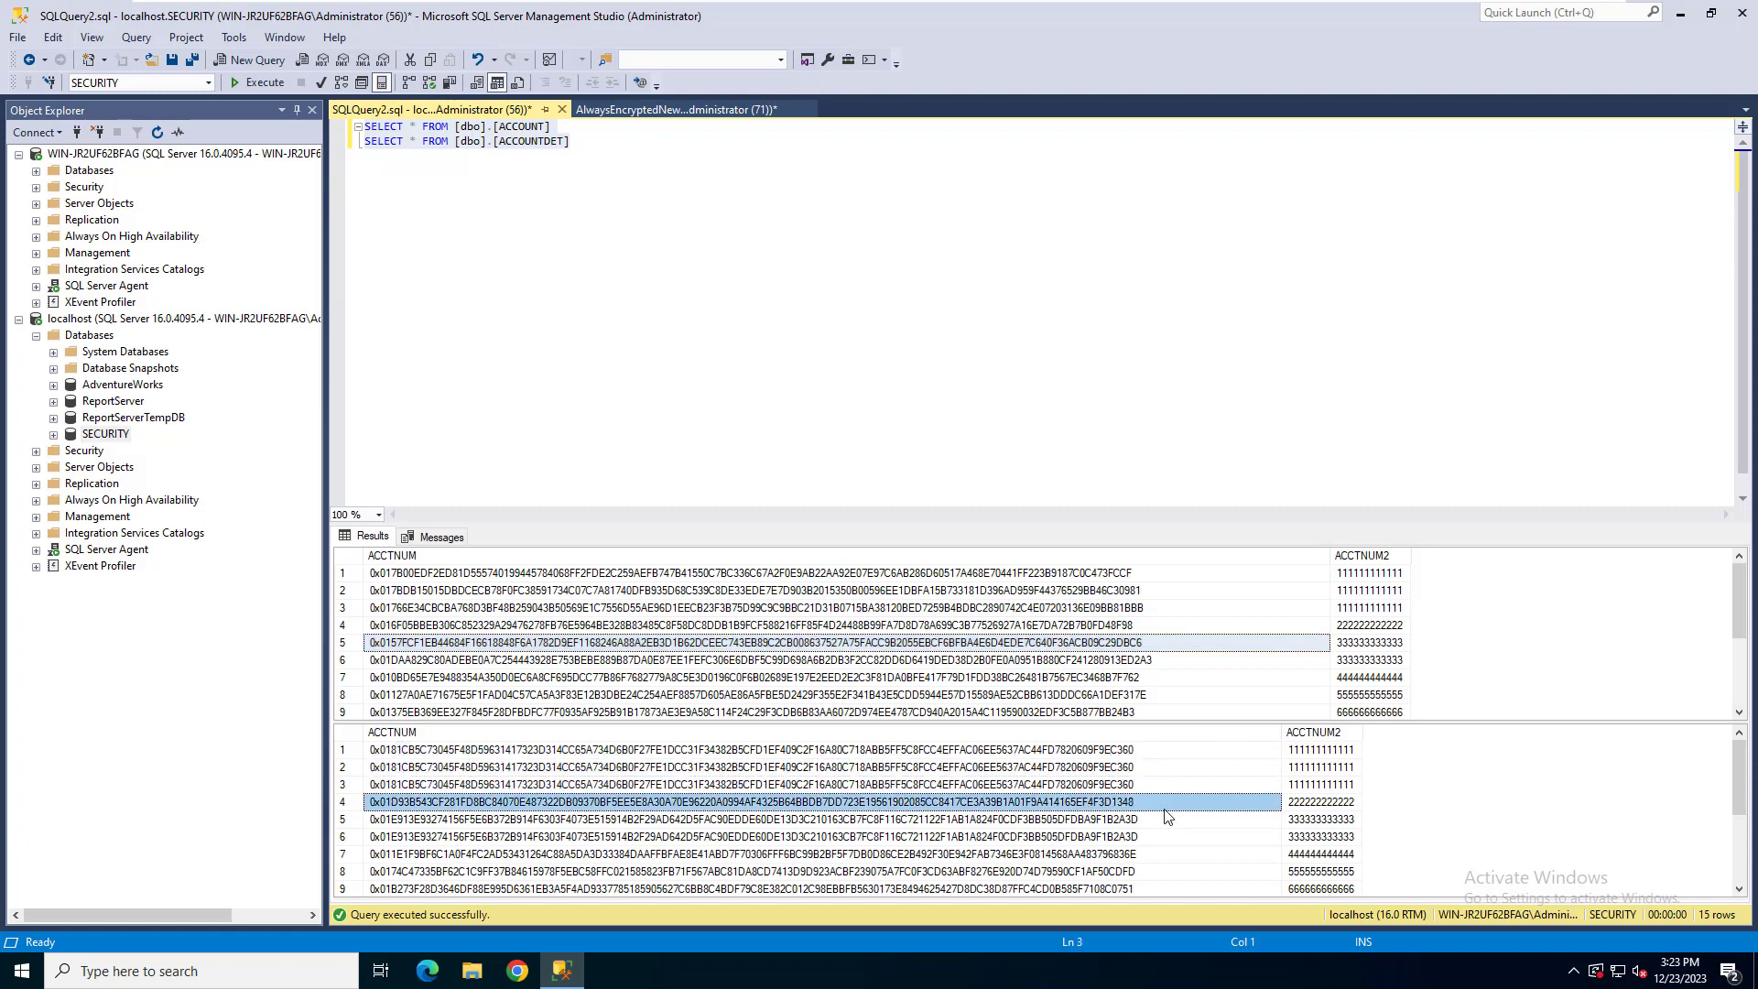
pyautogui.click(1165, 822)
pyautogui.click(1163, 838)
pyautogui.scroll(-2, 1161, 847)
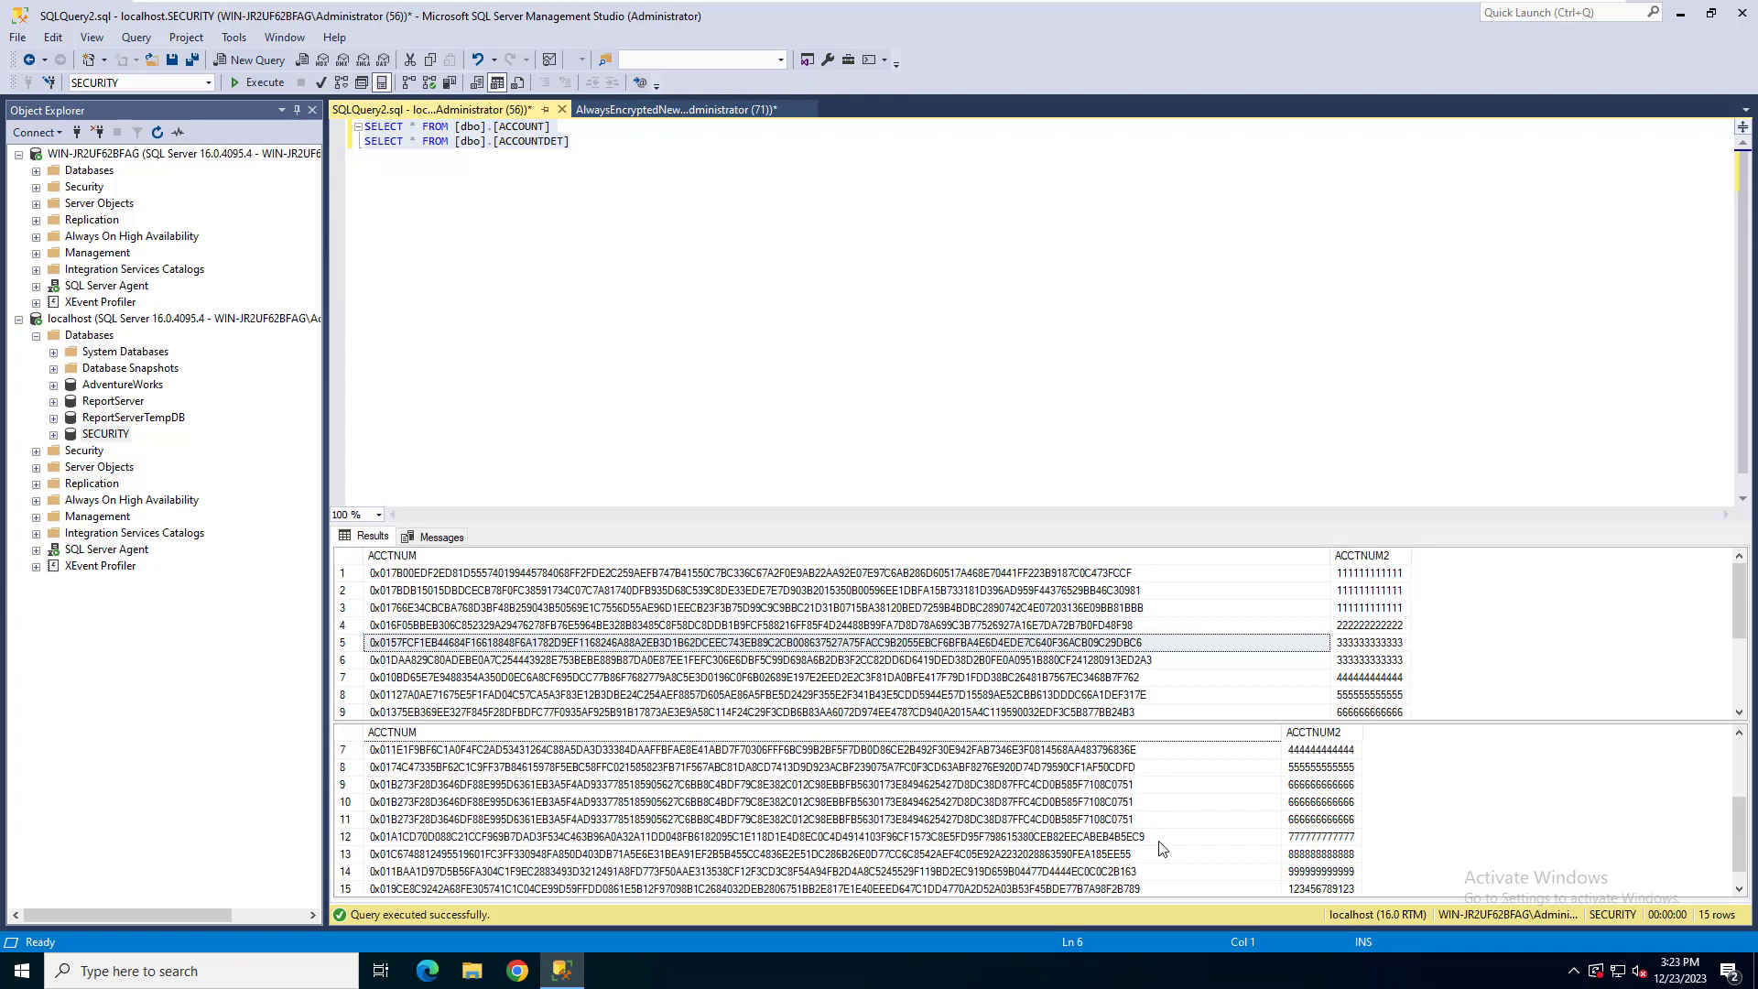
pyautogui.scroll(-1, 1162, 847)
pyautogui.click(1136, 767)
pyautogui.click(1137, 784)
pyautogui.click(1139, 802)
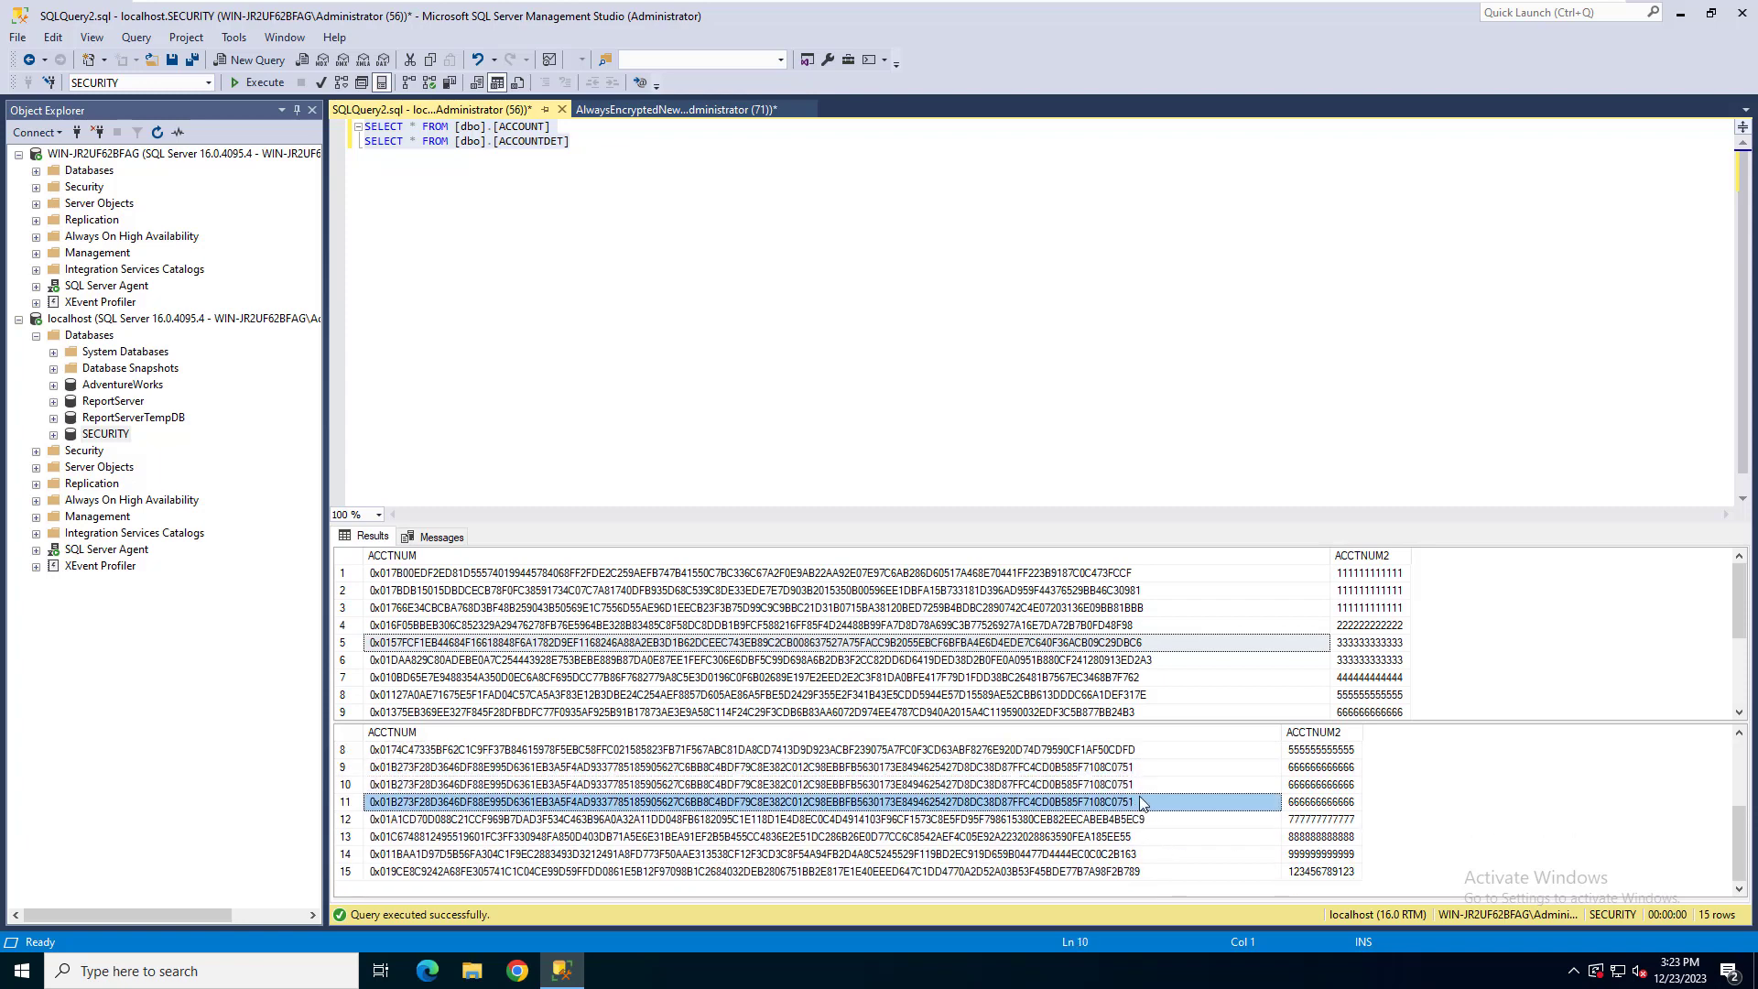